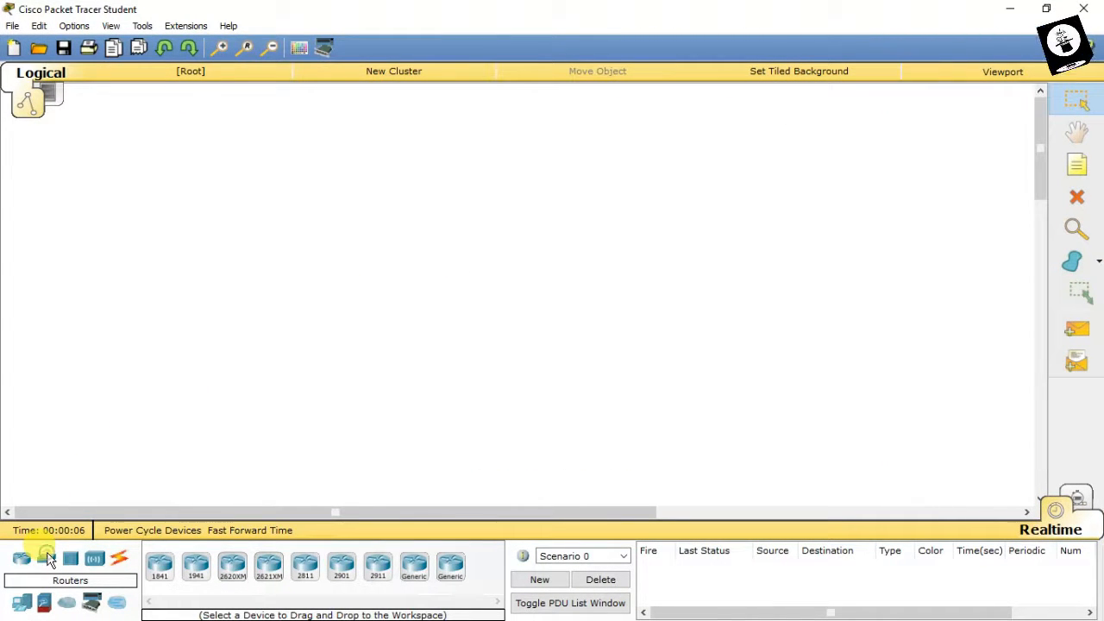
# Place a 2950-24 switch near the top centre of the workspace and two generic PCs side by side below it
pyautogui.moveTo(47, 561); pyautogui.dragTo(481, 169)
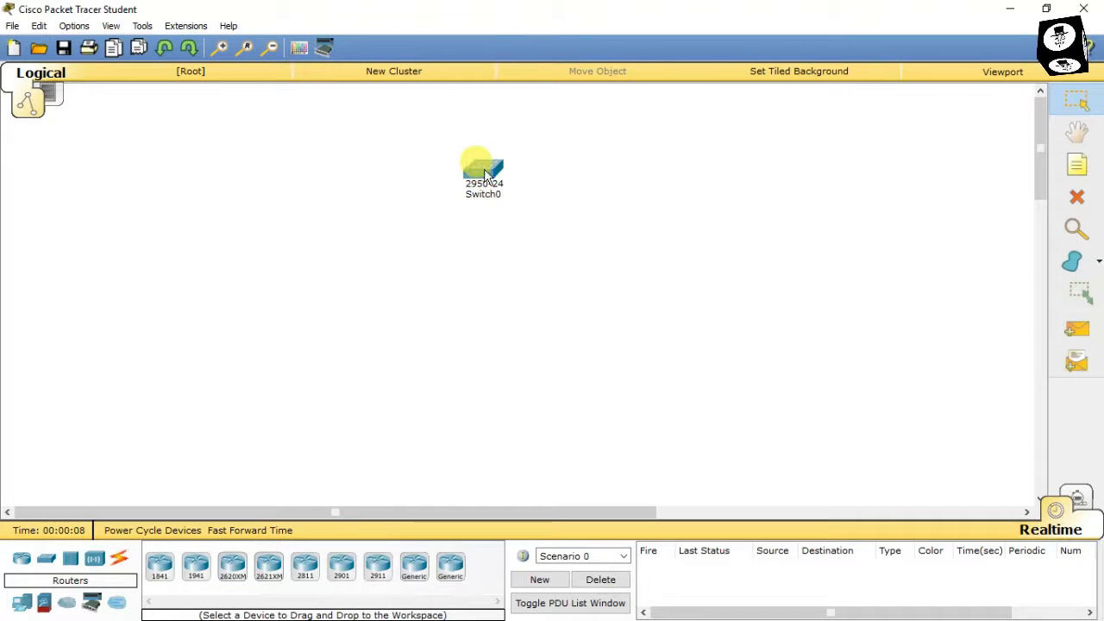
pyautogui.click(22, 603)
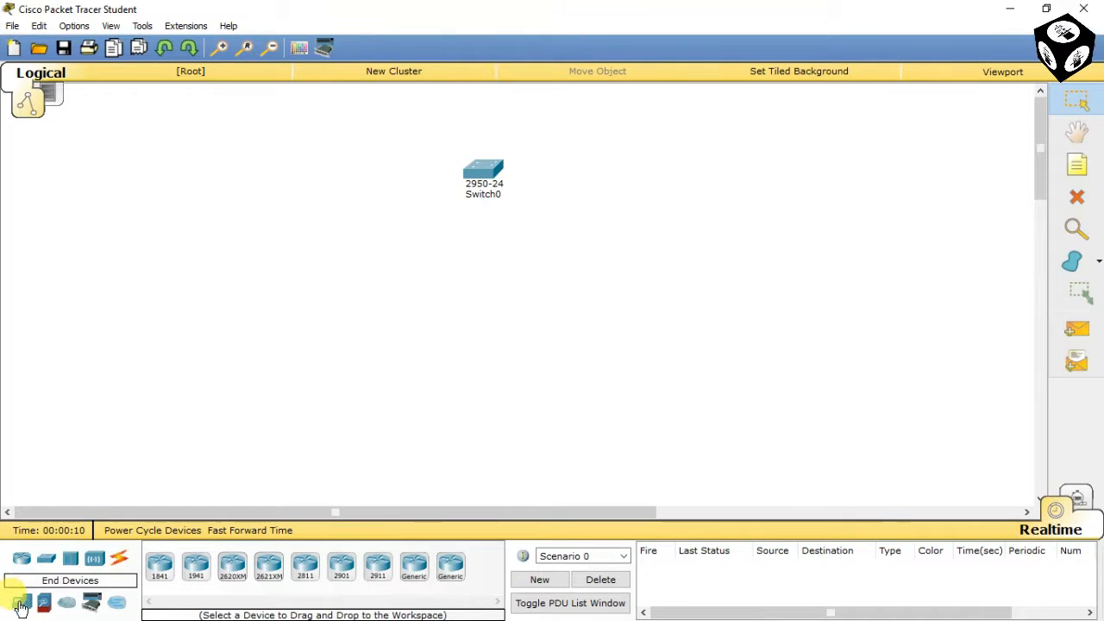
pyautogui.moveTo(163, 576); pyautogui.dragTo(194, 352)
pyautogui.moveTo(170, 556); pyautogui.dragTo(253, 360)
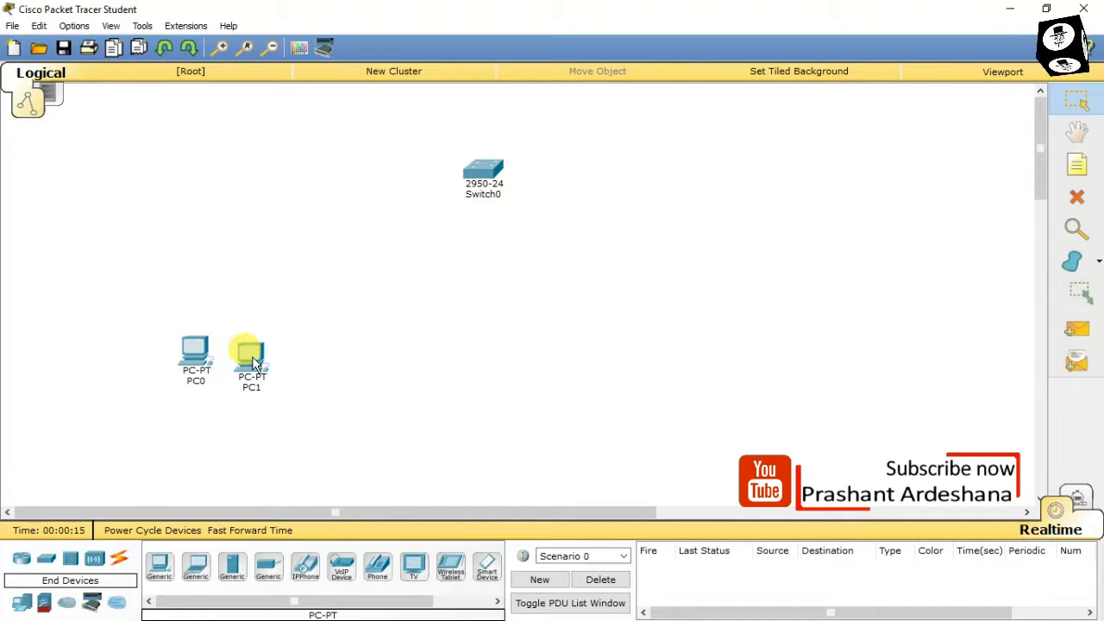
# Add four generic laptops in a row beside the PCs, below the switch
pyautogui.click(197, 569)
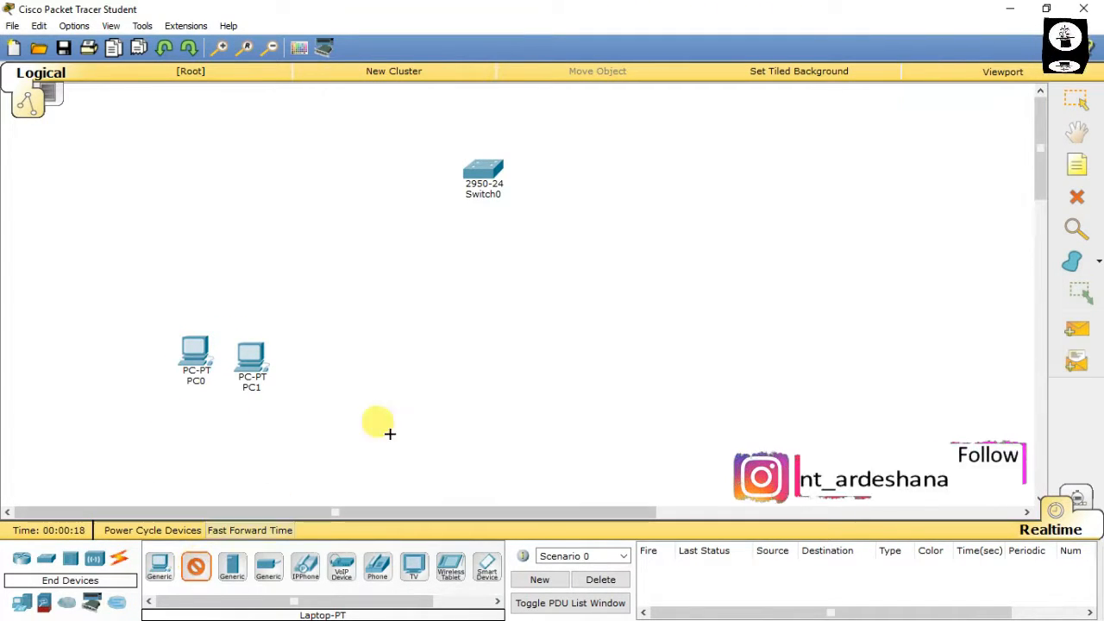
pyautogui.click(502, 358)
pyautogui.click(562, 359)
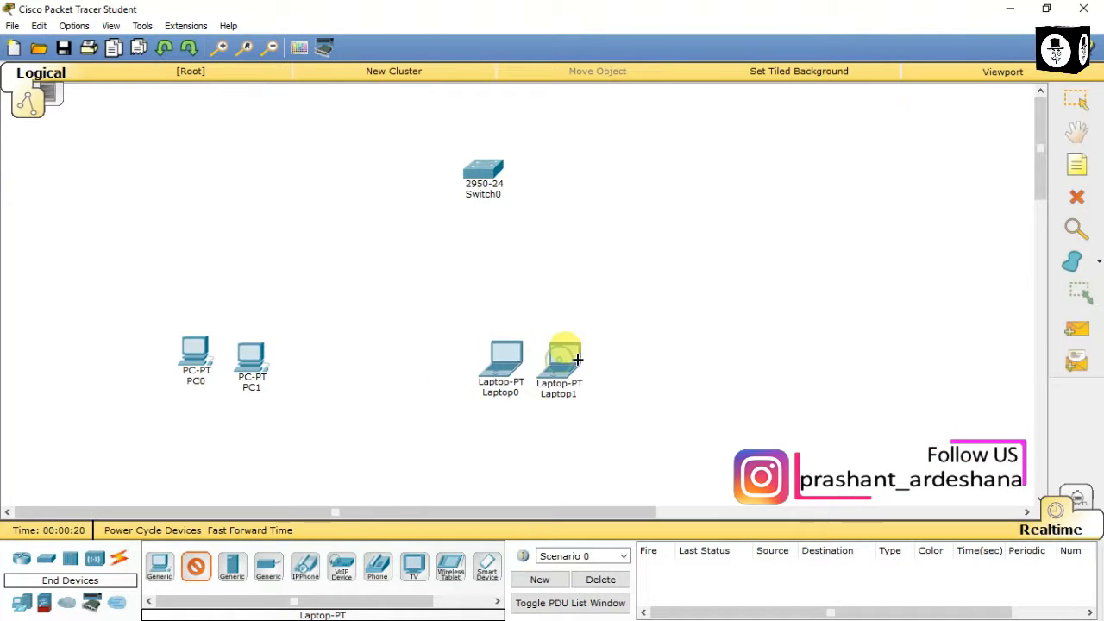
pyautogui.click(614, 360)
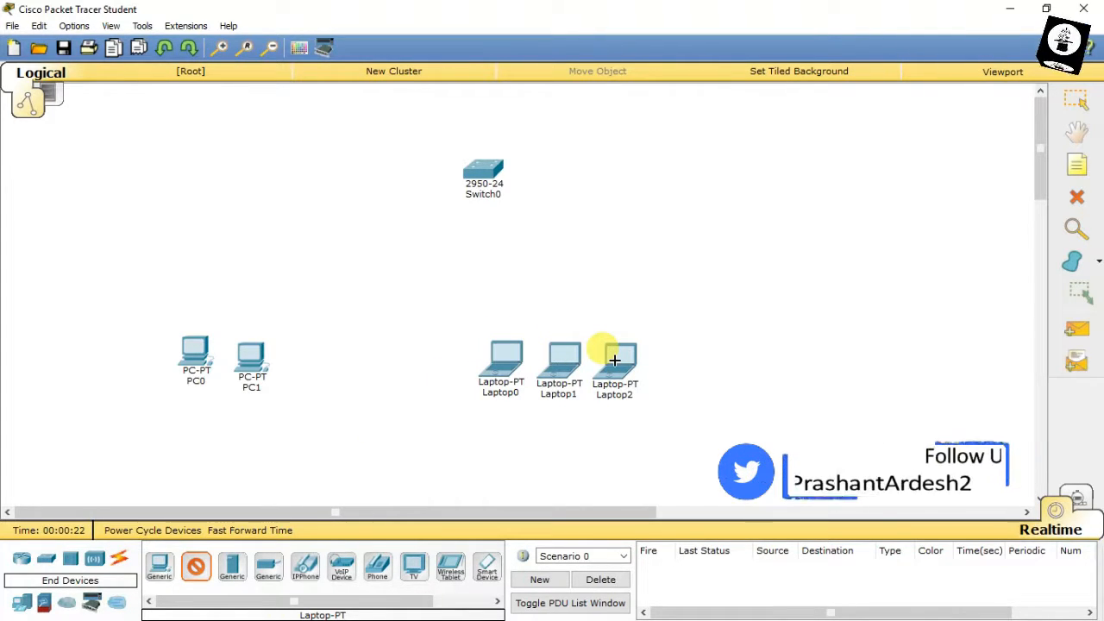
pyautogui.click(672, 357)
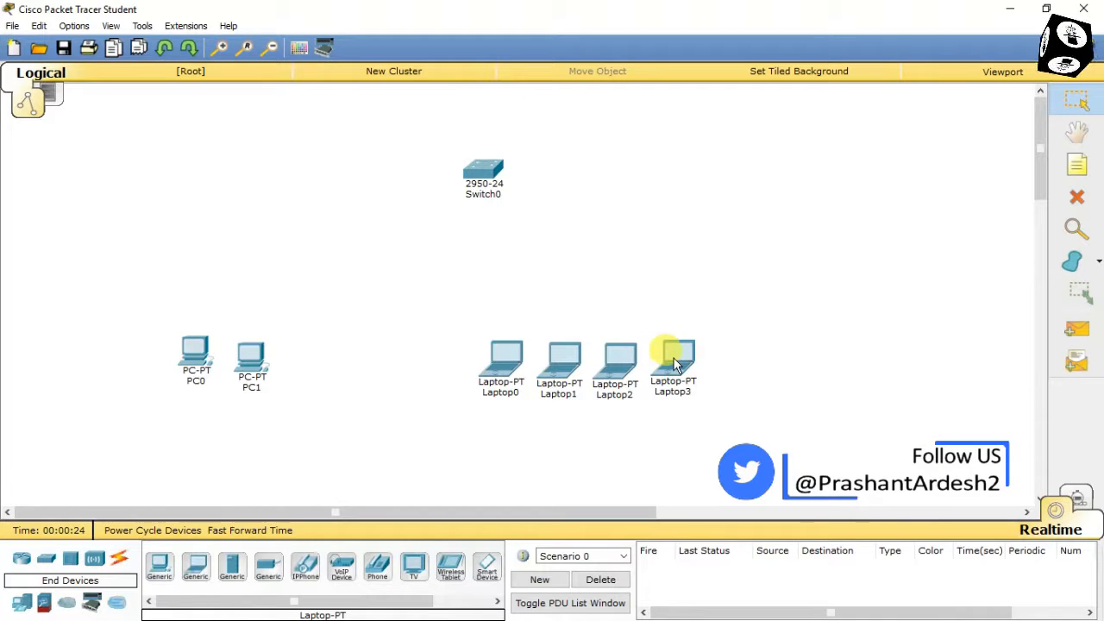
# Spread the four laptops apart evenly and move PC1 slightly away from PC0
pyautogui.moveTo(673, 357); pyautogui.dragTo(731, 354)
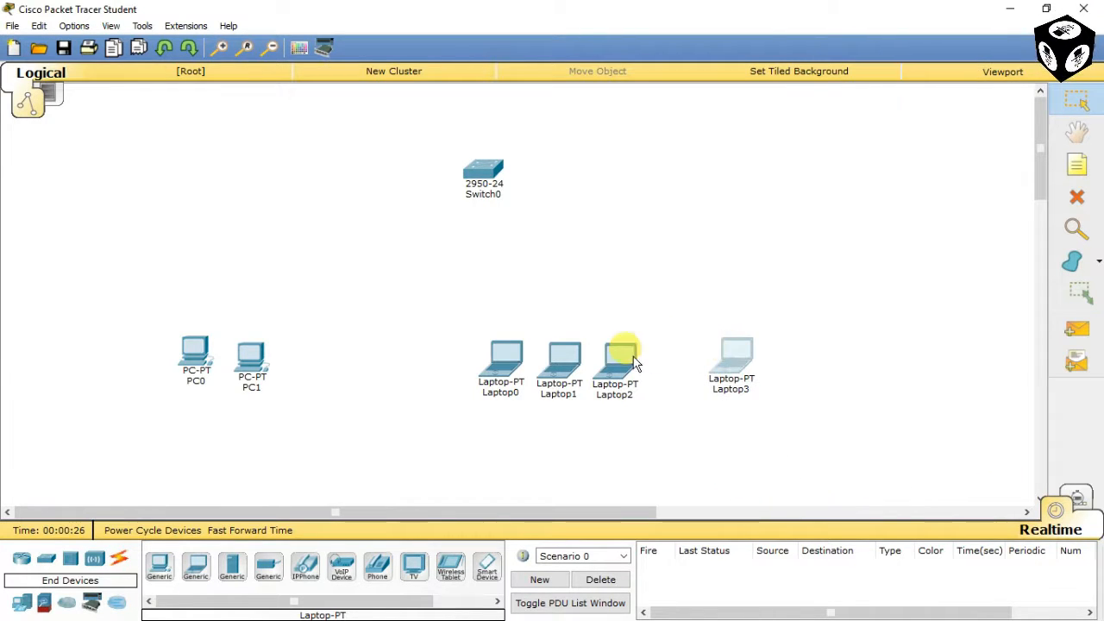
pyautogui.moveTo(625, 356); pyautogui.dragTo(649, 367)
pyautogui.moveTo(507, 360); pyautogui.dragTo(470, 362)
pyautogui.moveTo(576, 382); pyautogui.dragTo(561, 383)
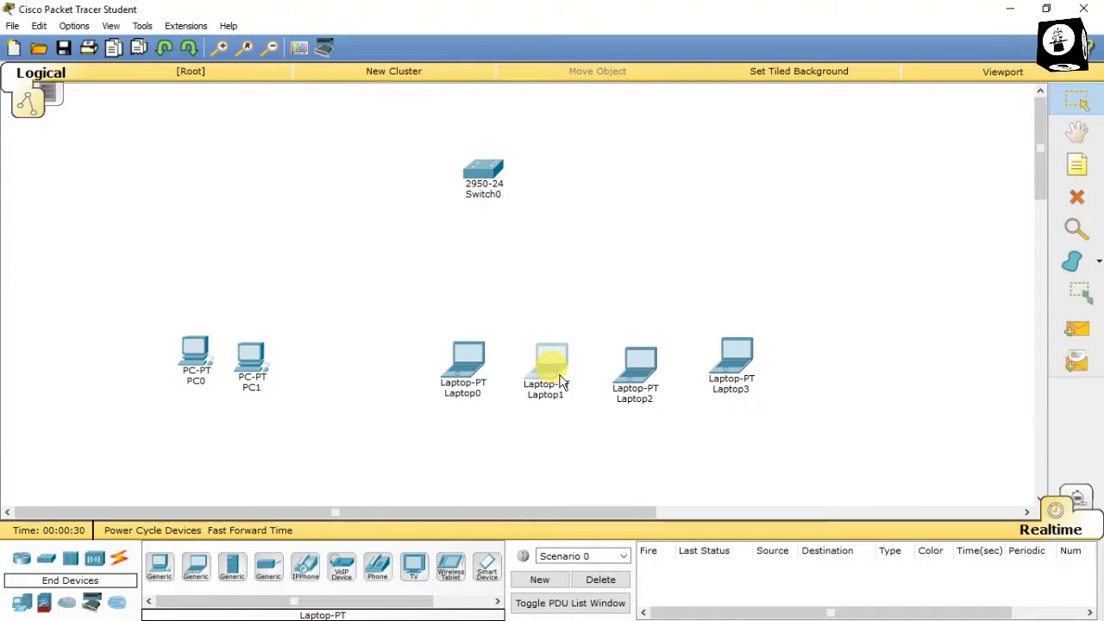
pyautogui.click(554, 422)
pyautogui.moveTo(251, 362); pyautogui.dragTo(275, 357)
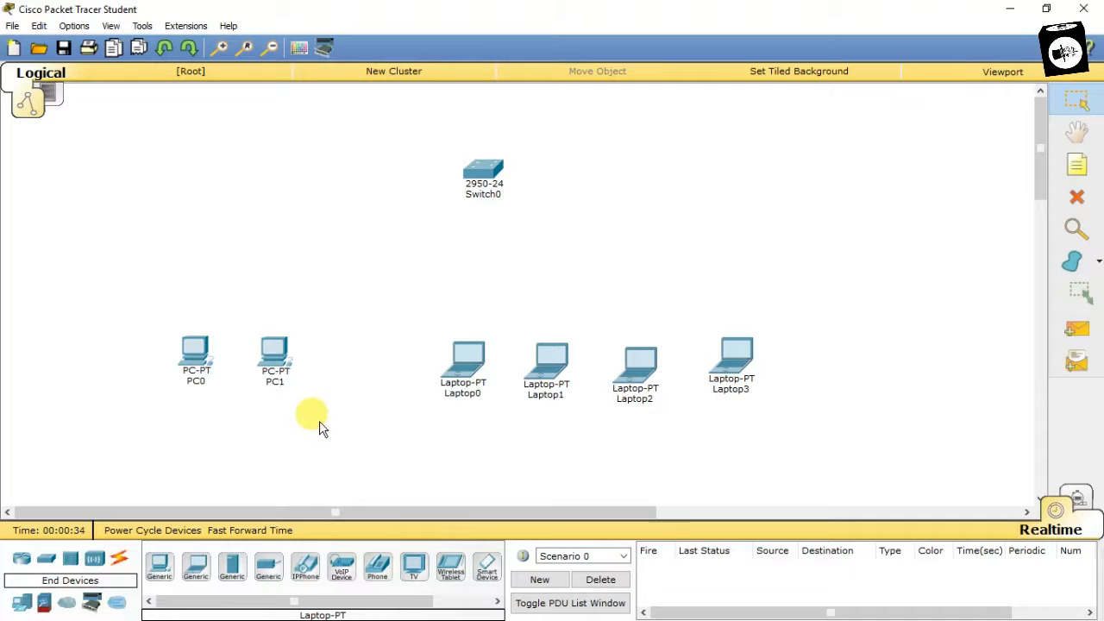
# Connect Switch0 port FastEthernet0/2 to PC1 port FastEthernet0 with a copper straight-through cable
pyautogui.click(119, 558)
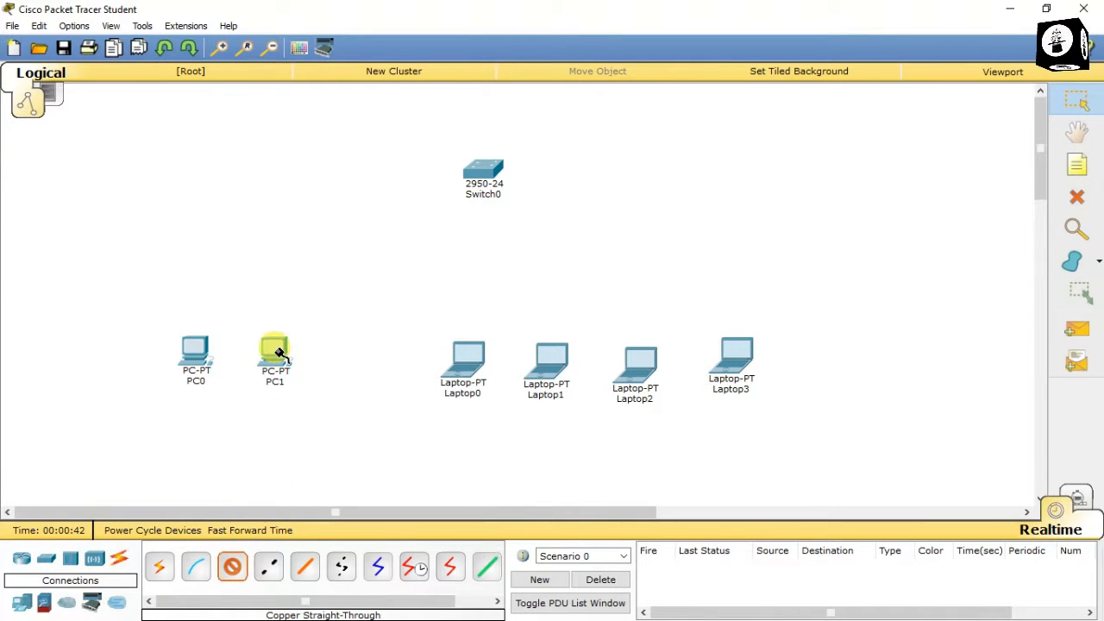
pyautogui.click(483, 173)
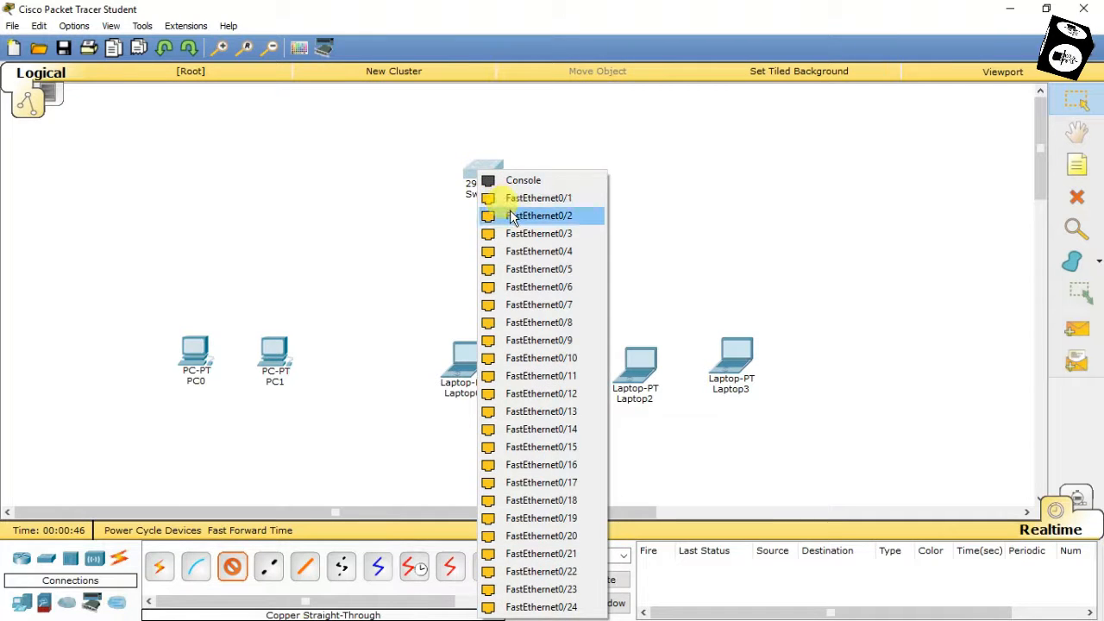
pyautogui.click(515, 216)
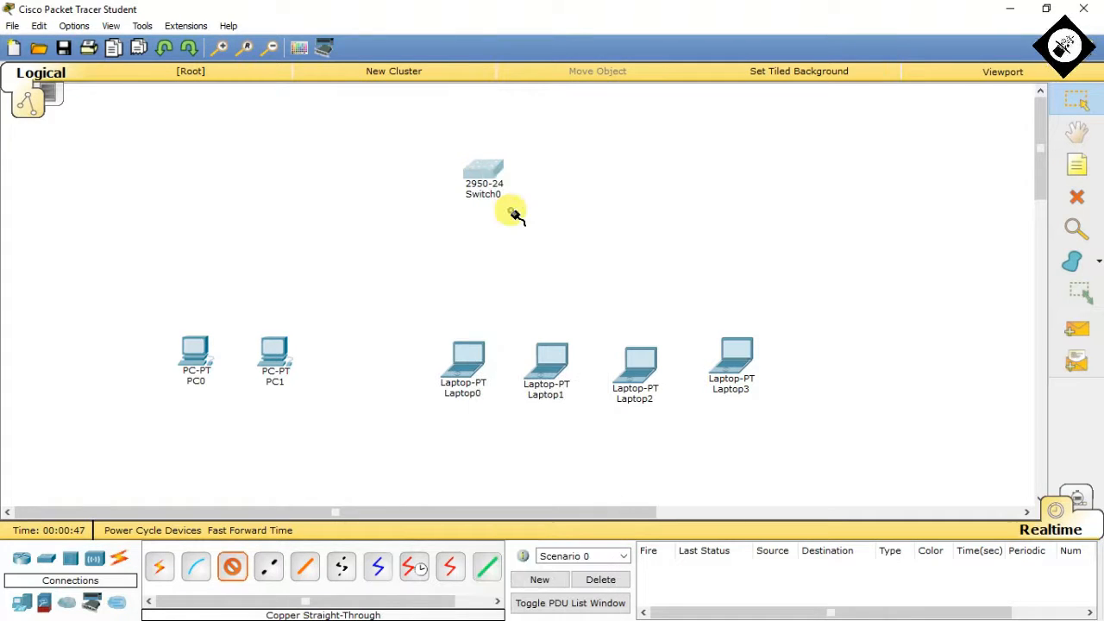
pyautogui.click(199, 350)
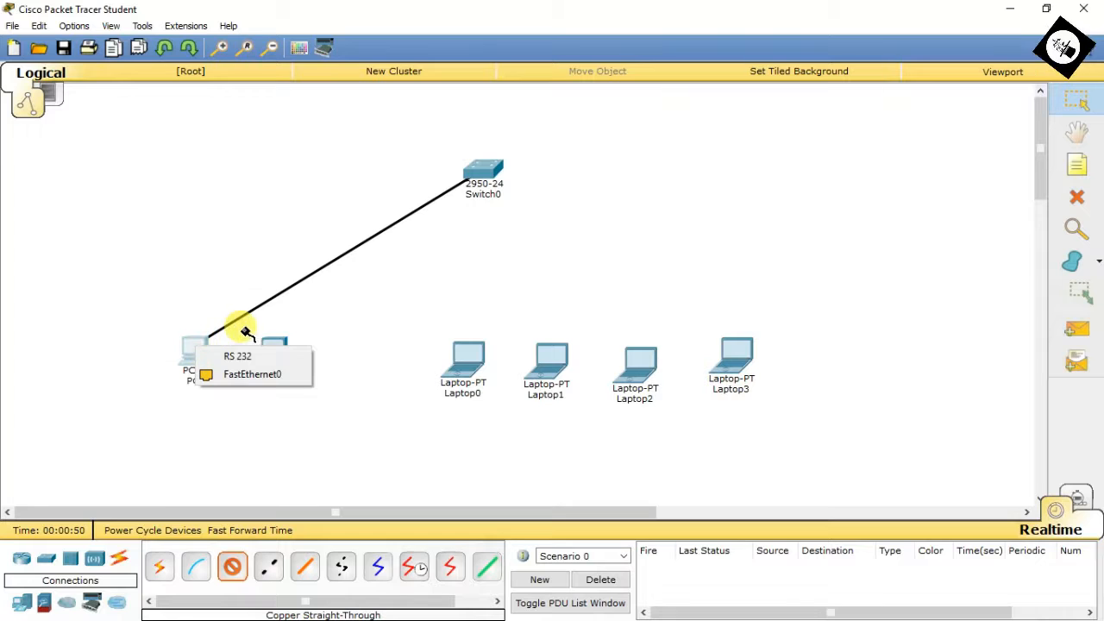
pyautogui.click(271, 335)
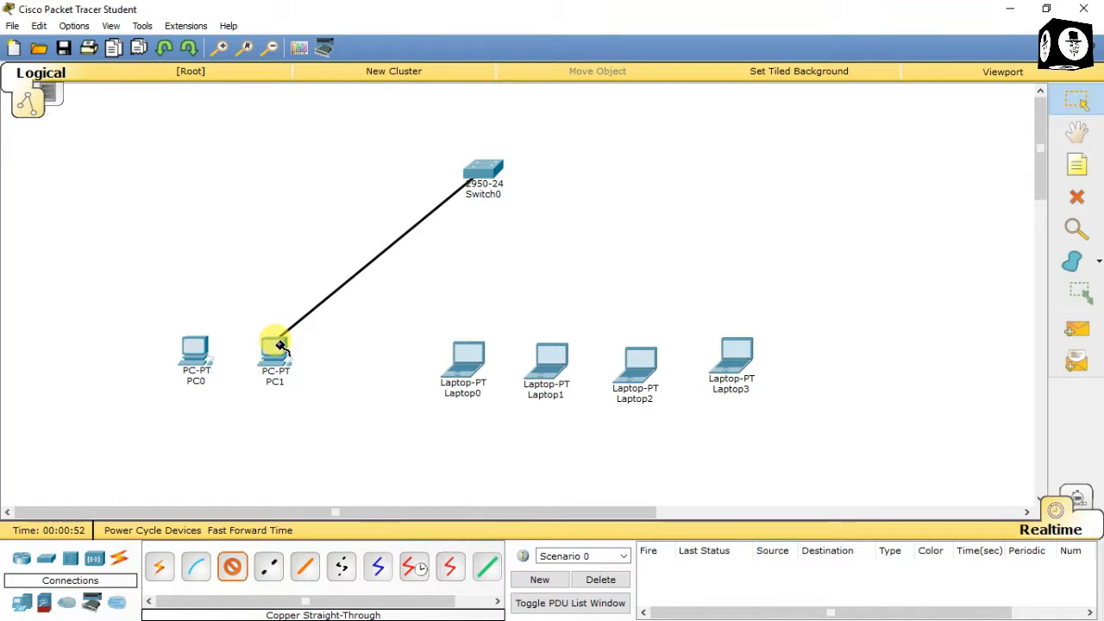
pyautogui.click(281, 345)
pyautogui.click(294, 371)
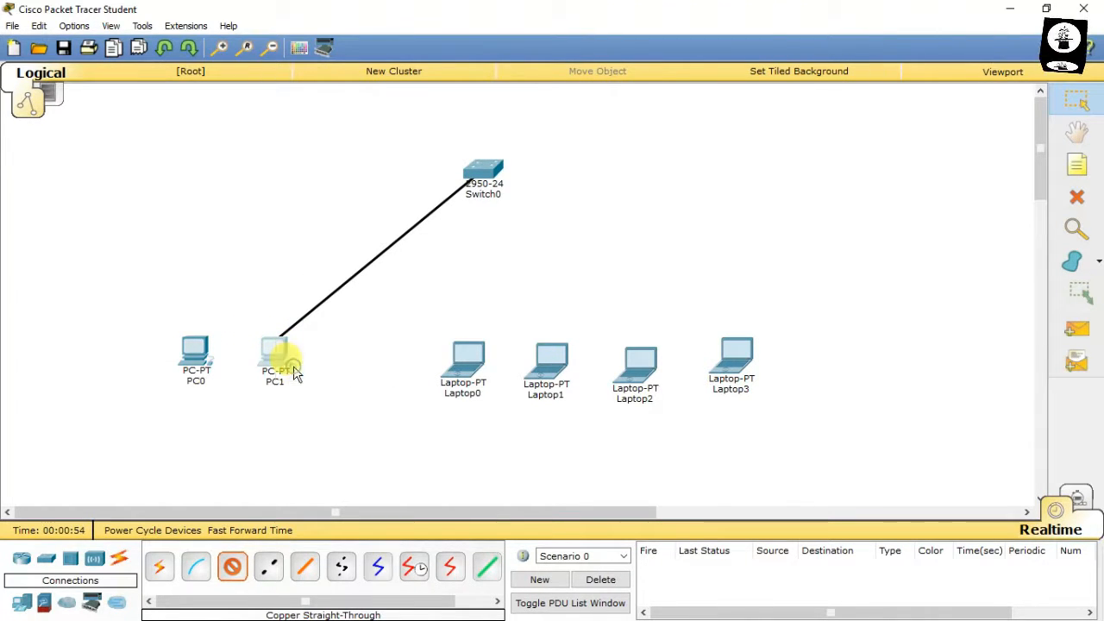
# Connect Switch0 port FastEthernet0/1 to PC0 port FastEthernet0 with a copper straight-through cable
pyautogui.click(475, 166)
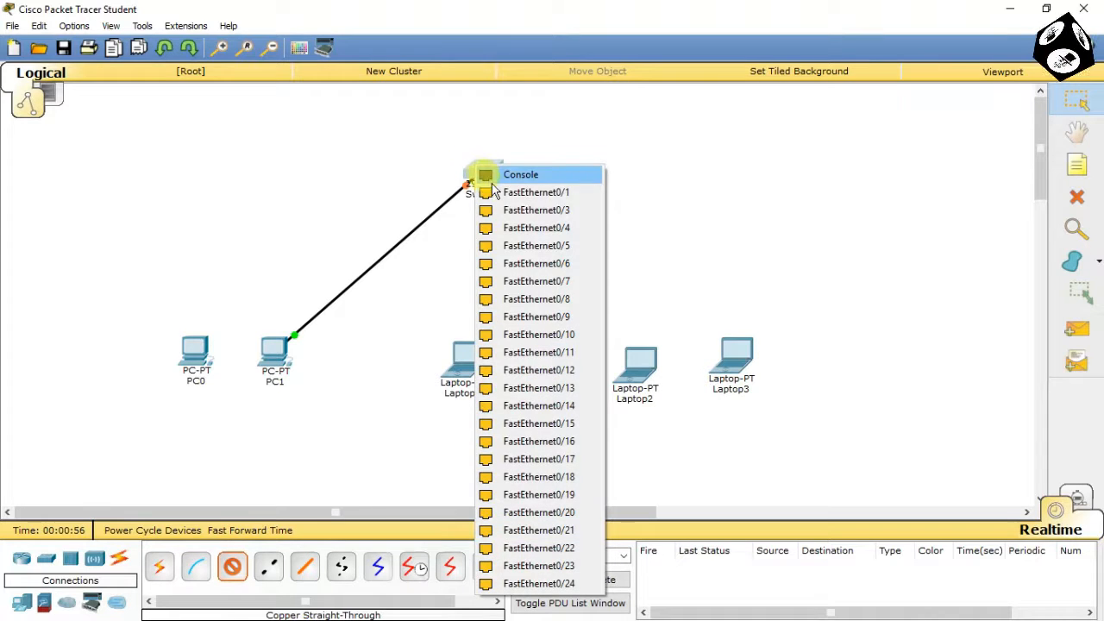
pyautogui.click(488, 194)
pyautogui.click(186, 354)
pyautogui.click(215, 380)
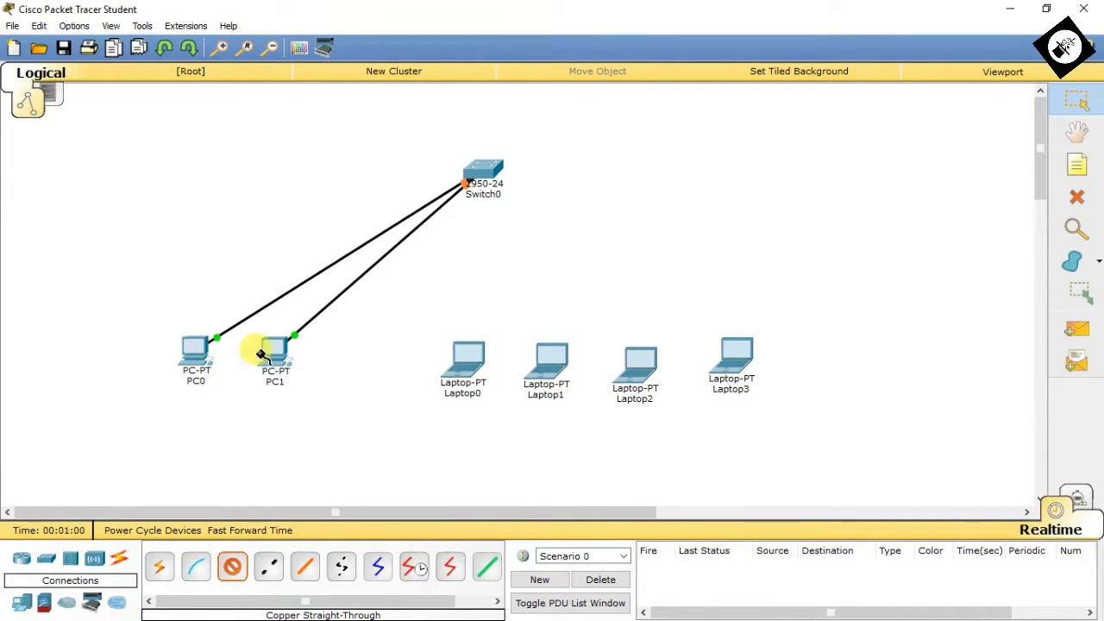
# Connect Switch0 port FastEthernet0/3 to Laptop0 port FastEthernet0 with a copper straight-through cable
pyautogui.click(473, 167)
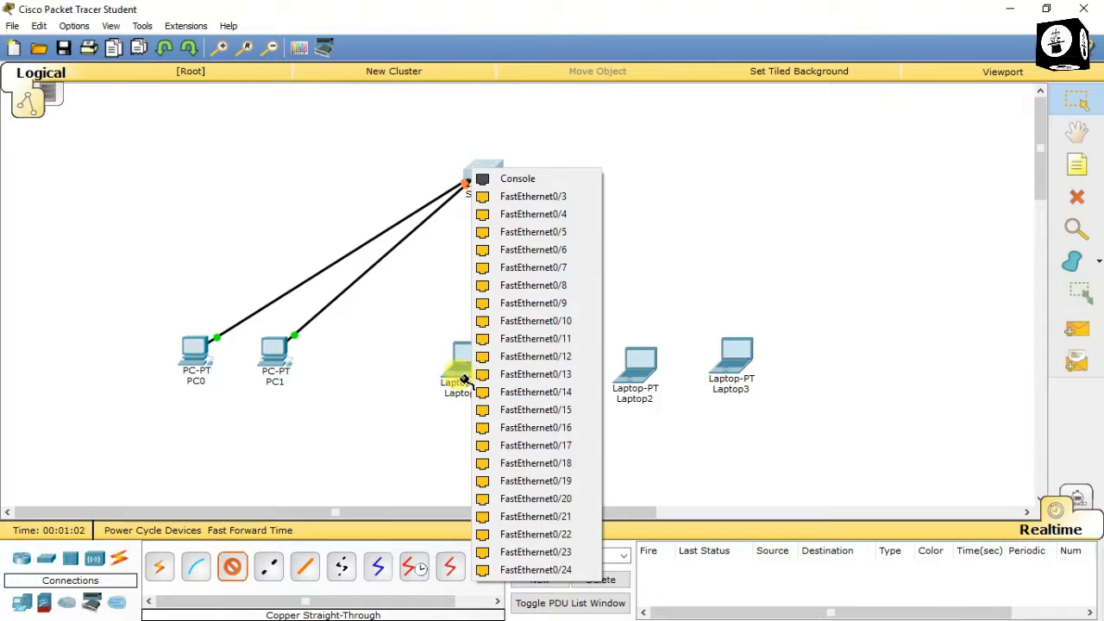
pyautogui.click(523, 197)
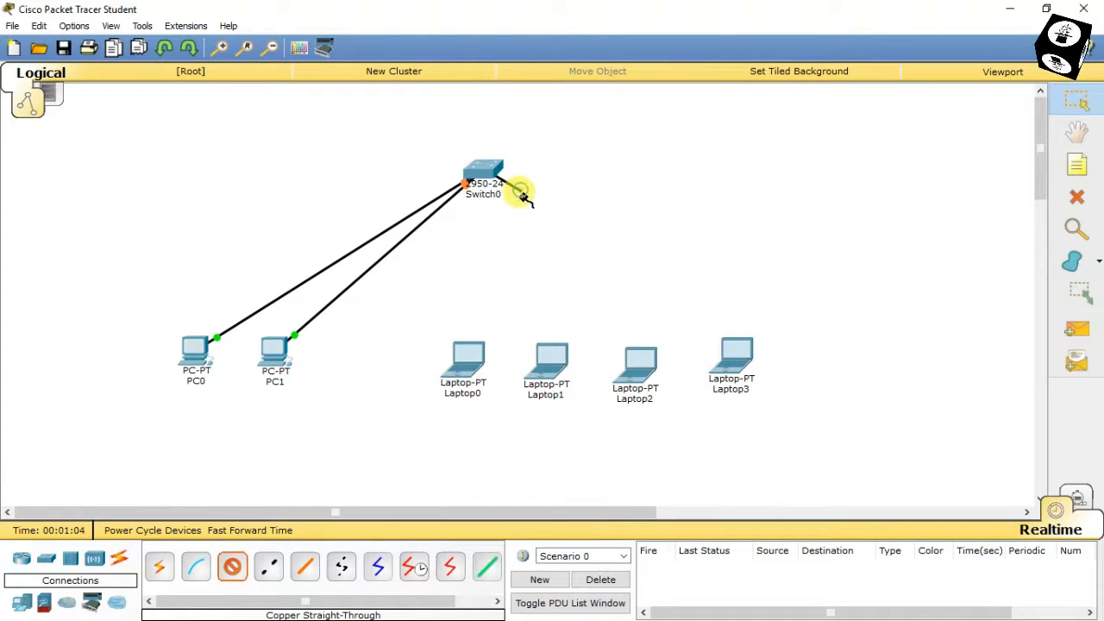
pyautogui.click(461, 359)
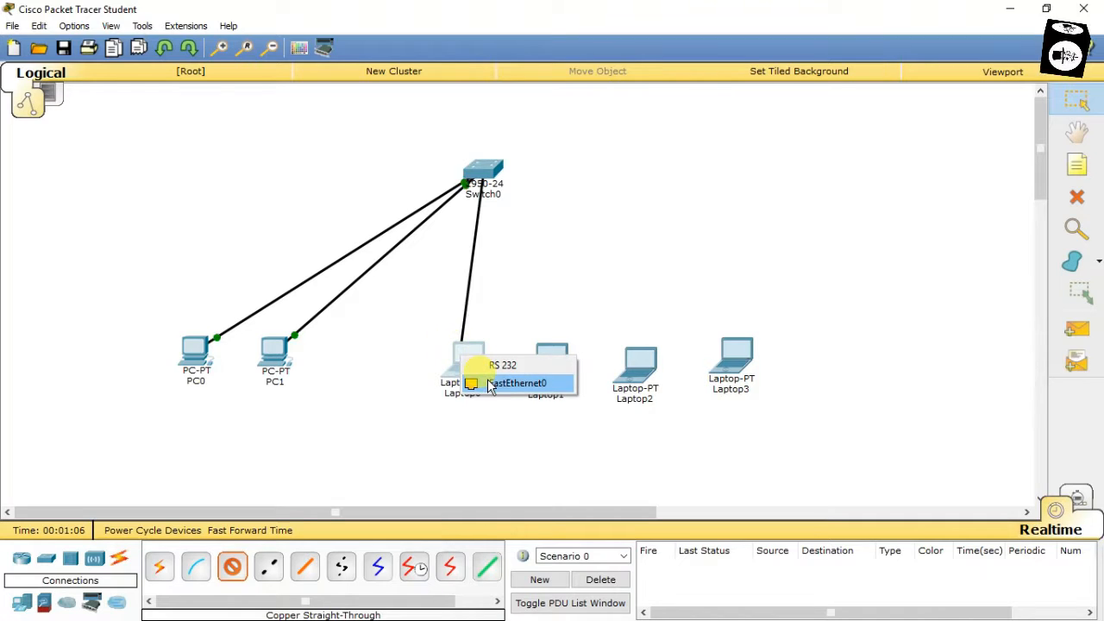
pyautogui.click(487, 383)
# Connect Switch0 port FastEthernet0/4 to Laptop1 port FastEthernet0 with a copper straight-through cable
pyautogui.click(490, 172)
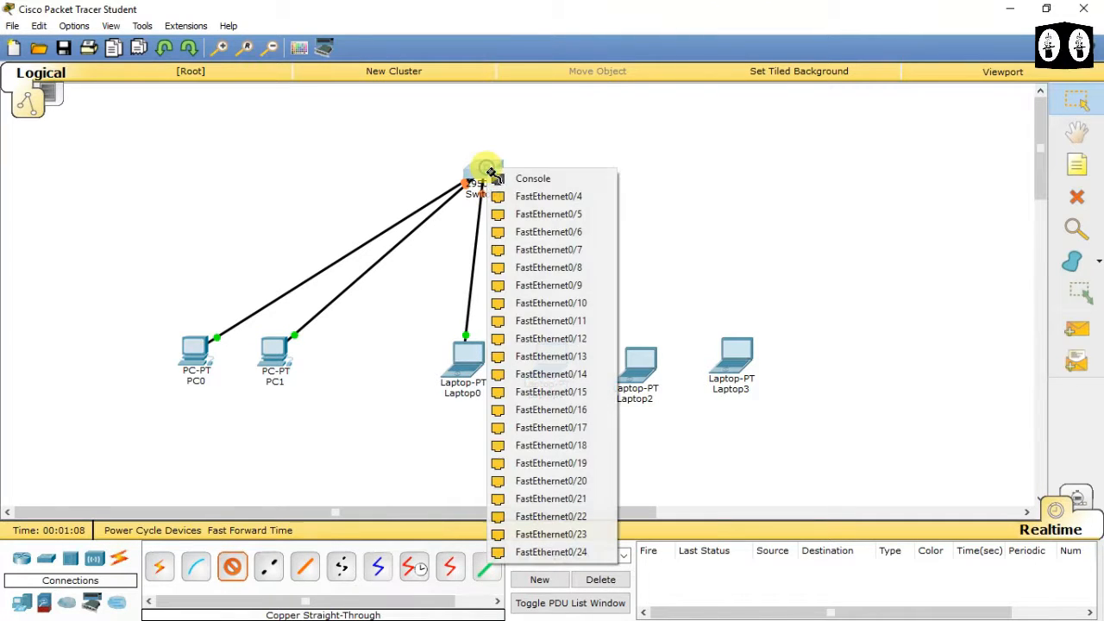
pyautogui.click(518, 199)
pyautogui.click(552, 355)
pyautogui.click(566, 392)
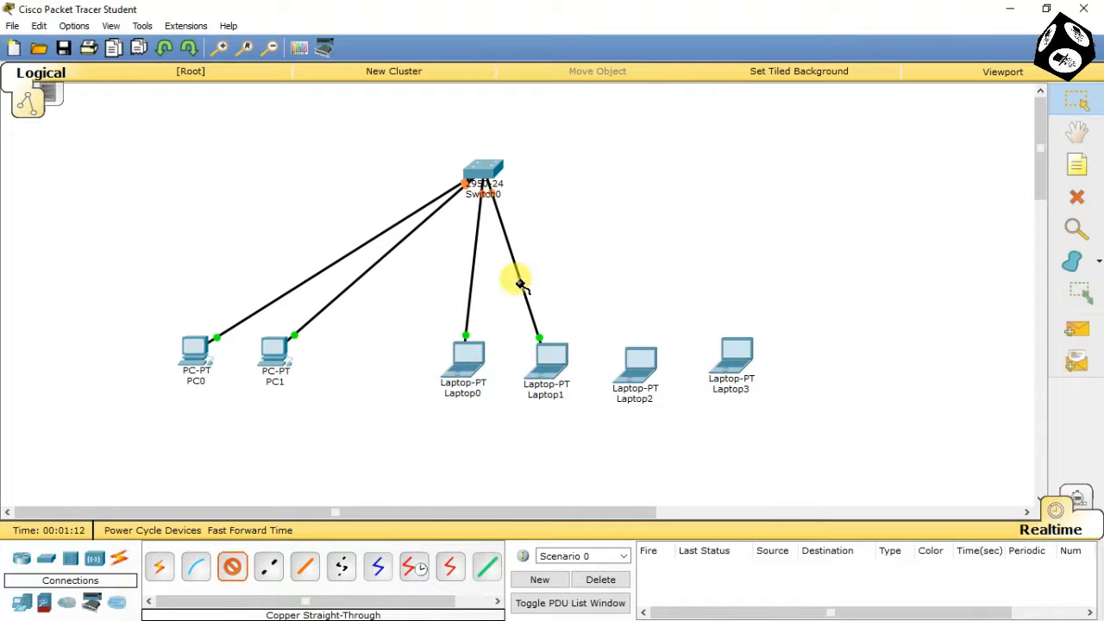
# Connect Switch0 port FastEthernet0/5 to Laptop2 port FastEthernet0 with a copper straight-through cable
pyautogui.click(480, 169)
pyautogui.click(524, 196)
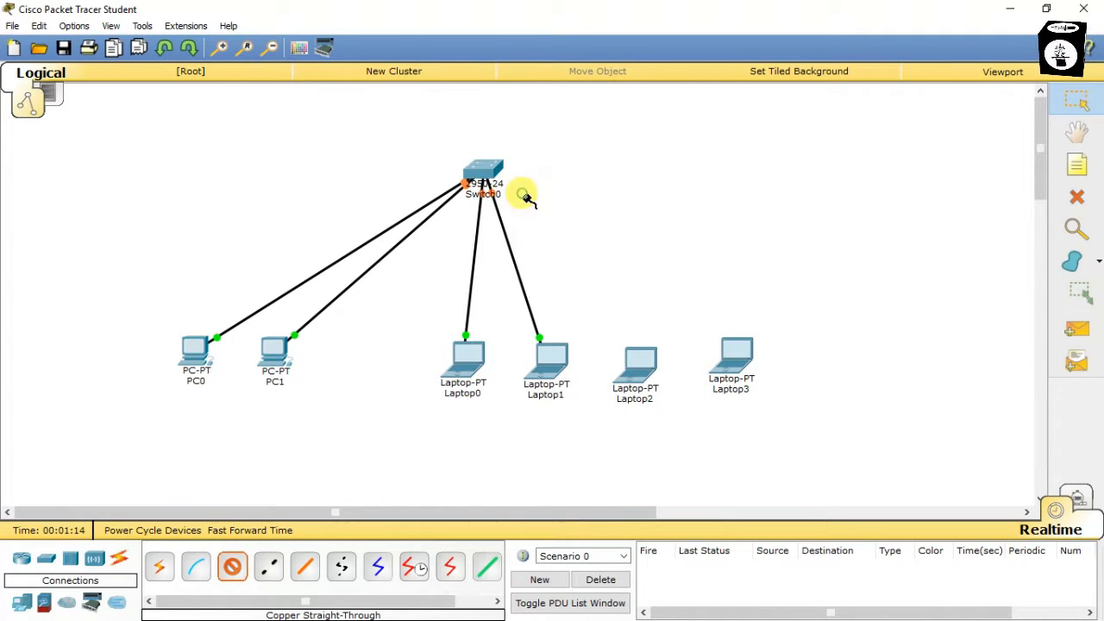
pyautogui.click(647, 356)
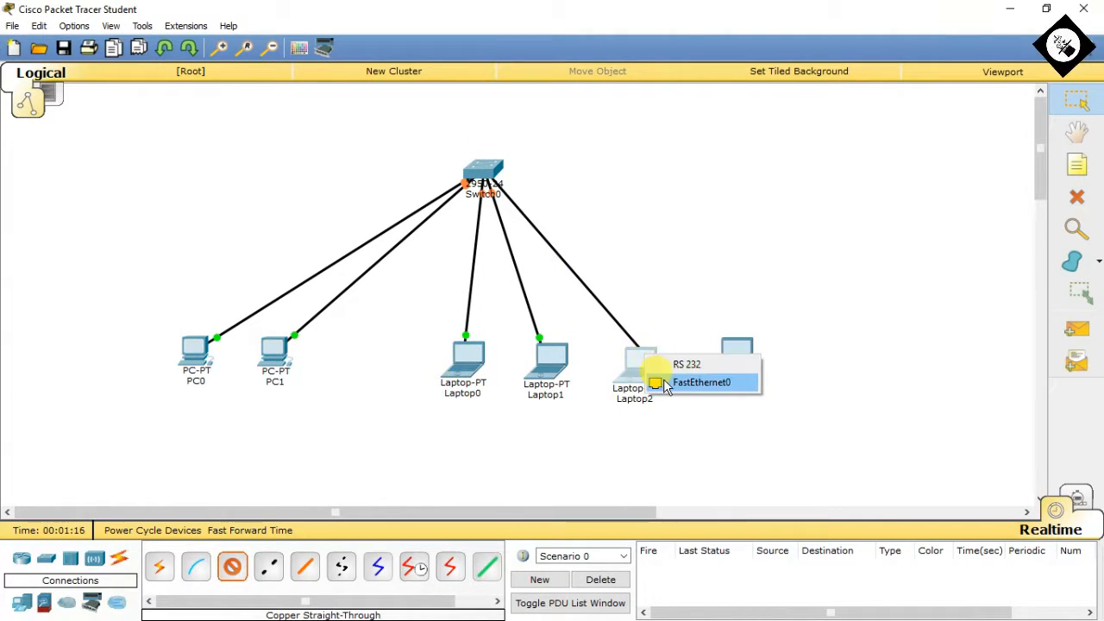
pyautogui.click(668, 382)
# Connect Switch0 port FastEthernet0/6 to Laptop3 port FastEthernet0 with a copper straight-through cable and stop cabling
pyautogui.click(484, 169)
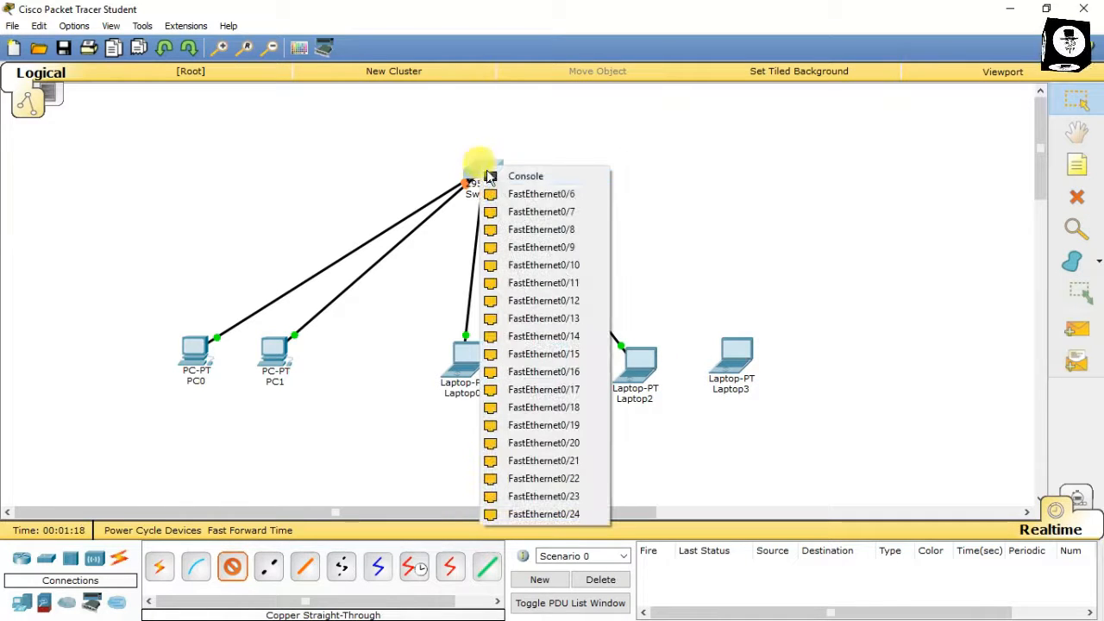
pyautogui.click(518, 197)
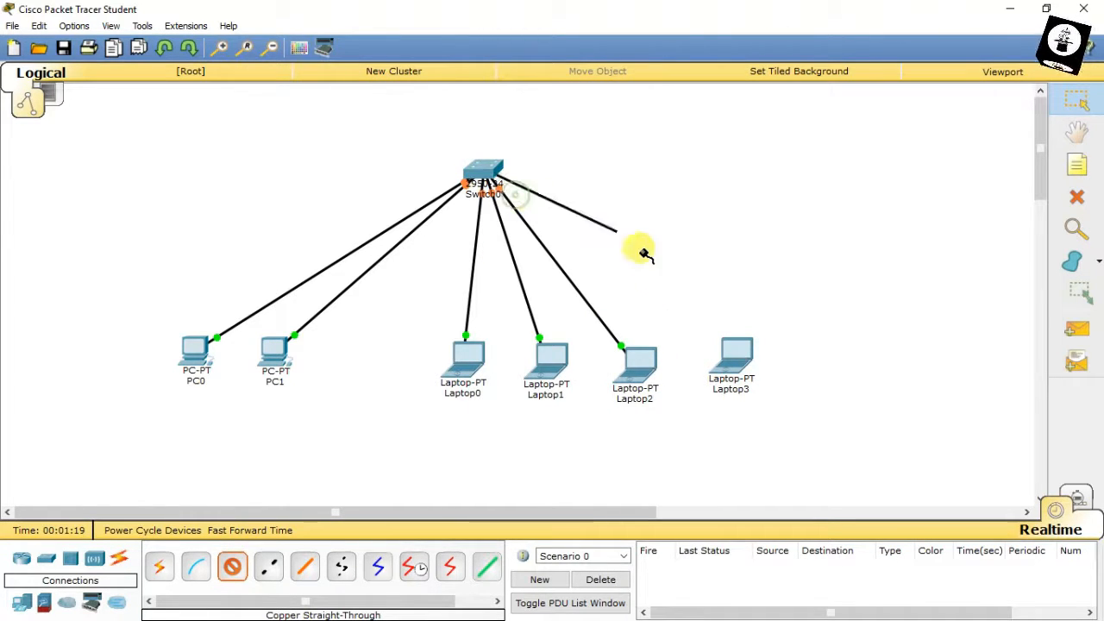
pyautogui.click(738, 358)
pyautogui.click(750, 385)
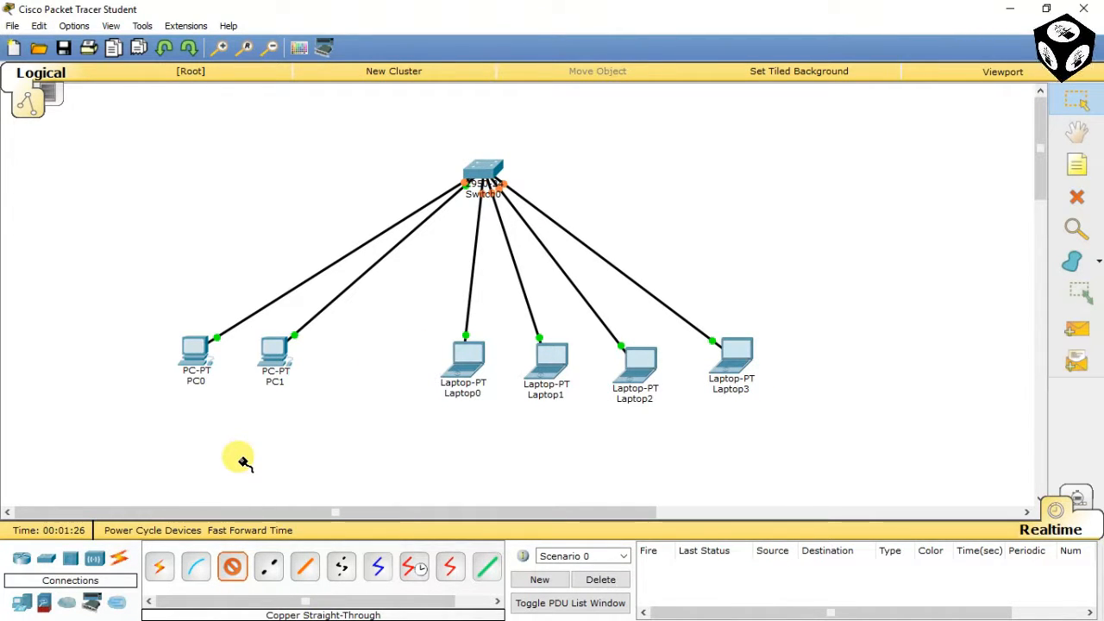
pyautogui.press('Escape')
# Add text notes below the PCs reading 192.168.1.2 for PC0 and 192.168.1.3 for PC1
pyautogui.click(1076, 172)
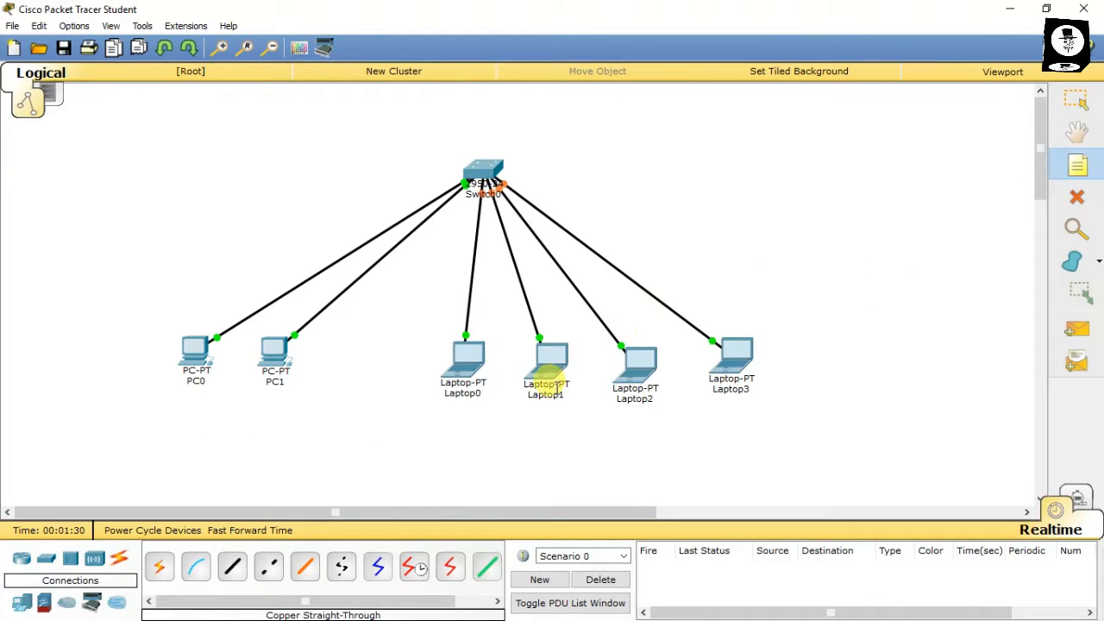
pyautogui.click(158, 401)
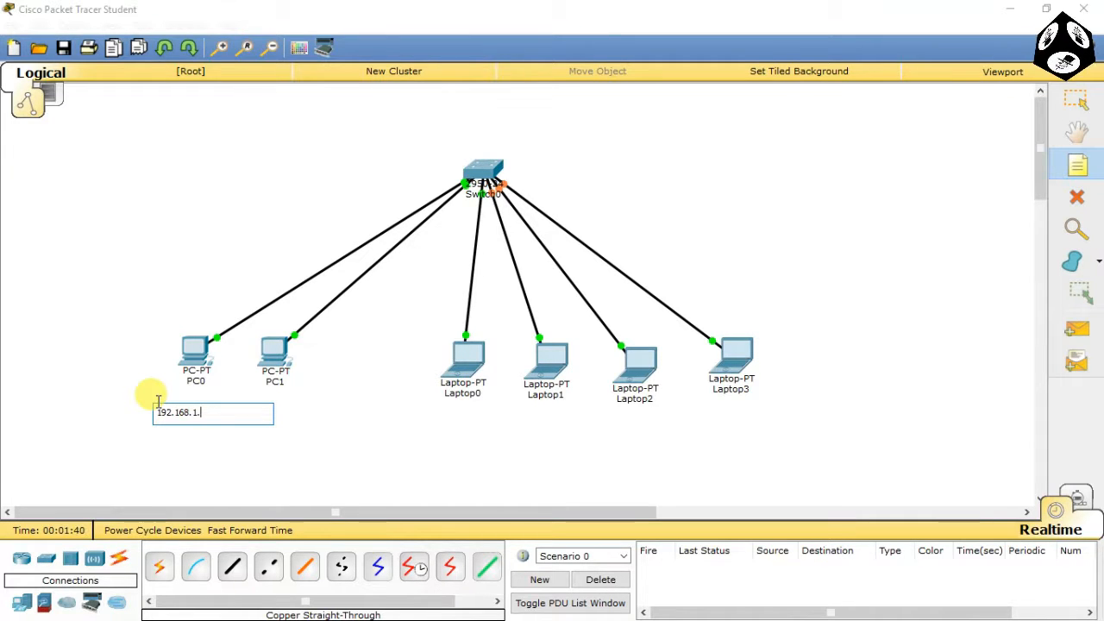
pyautogui.click(248, 401)
pyautogui.write('1')
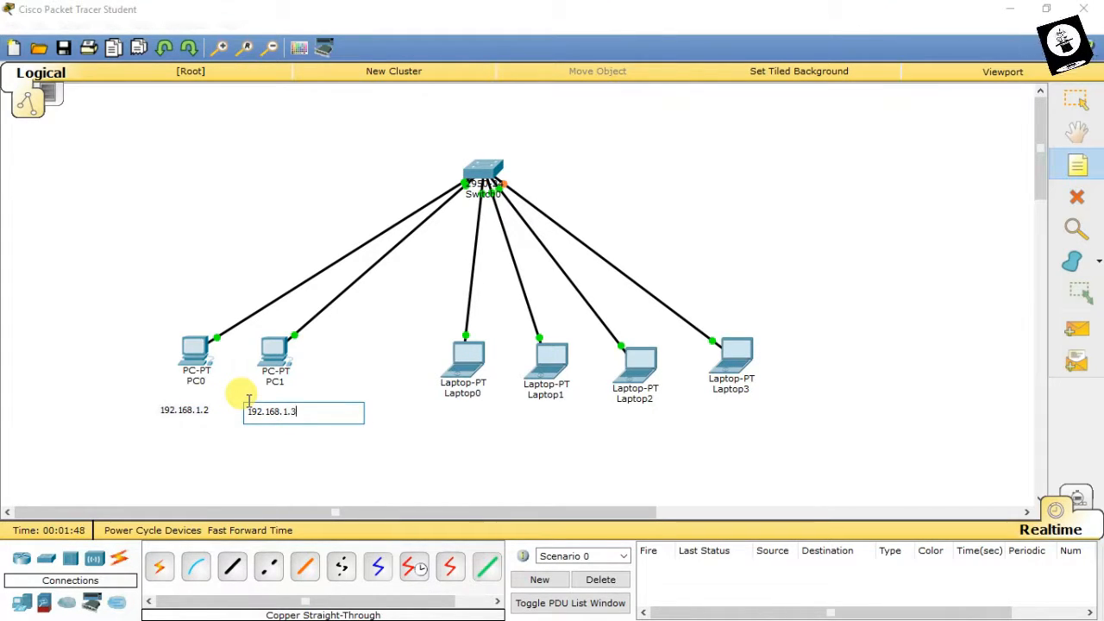
pyautogui.write('92.168.1.3')
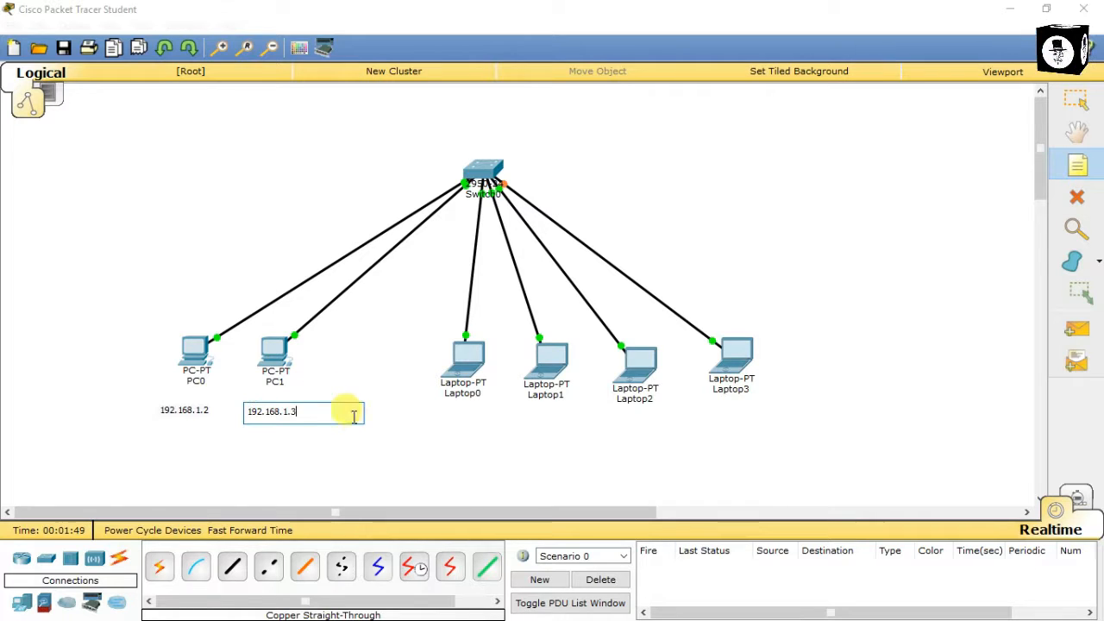
# Add text notes below the laptops reading 192.168.2.2 for Laptop0 and 192.168.2.3 for Laptop1
pyautogui.click(425, 411)
pyautogui.write('192.168.2.2')
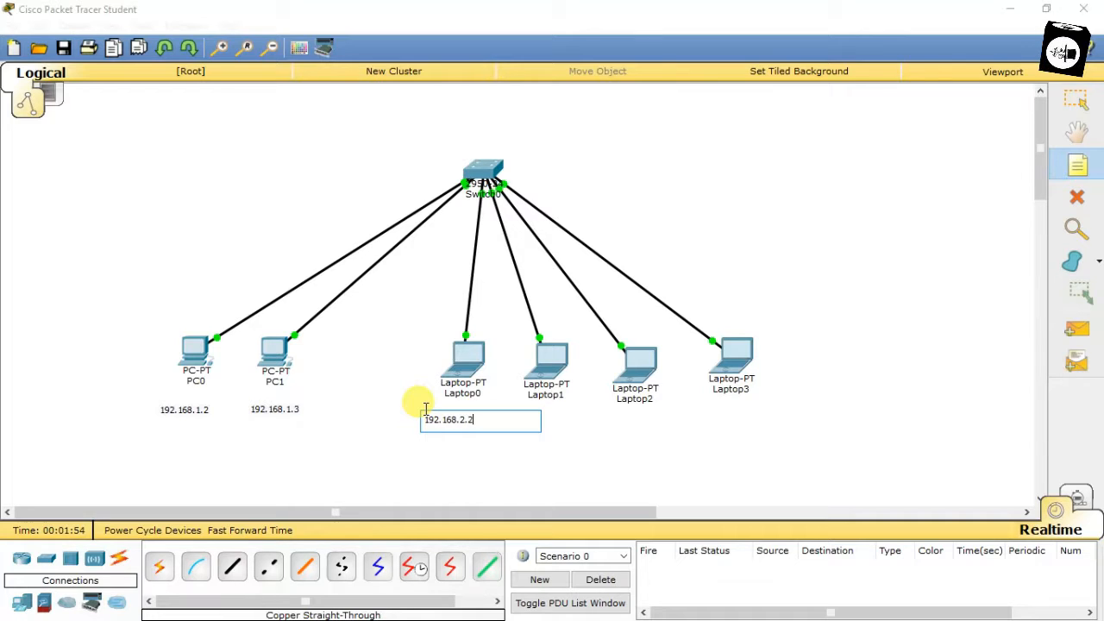
pyautogui.click(528, 410)
pyautogui.write('192.168.2.3')
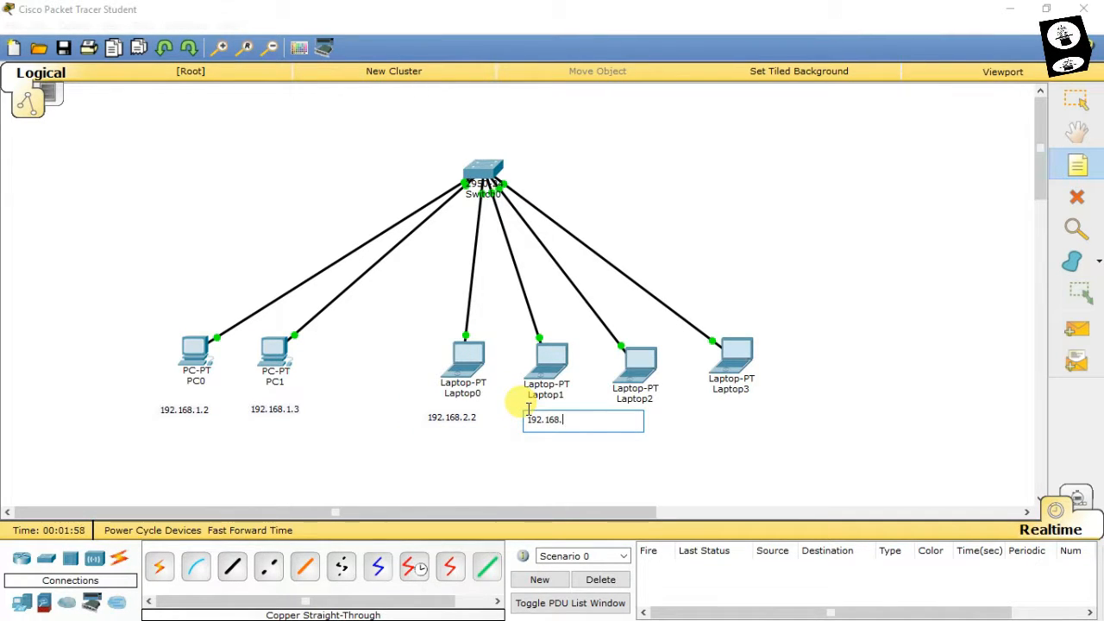
# Add text notes below the remaining laptops reading 192.168.2.4 for Laptop2 and 192.168.2.5 for Laptop3
pyautogui.click(614, 416)
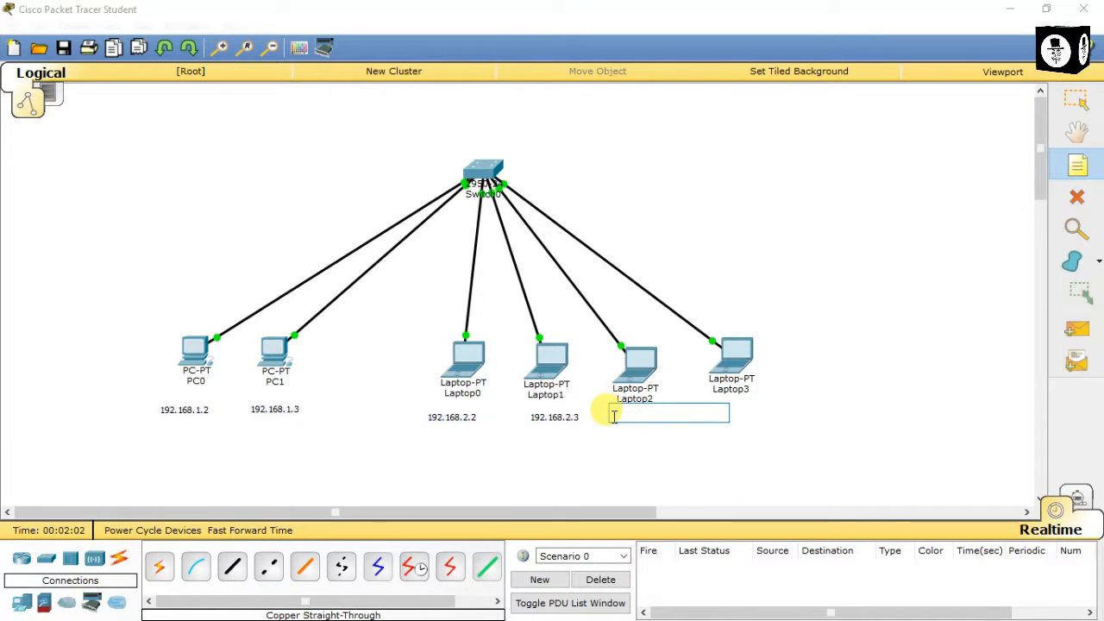
pyautogui.write('192.168.2.4')
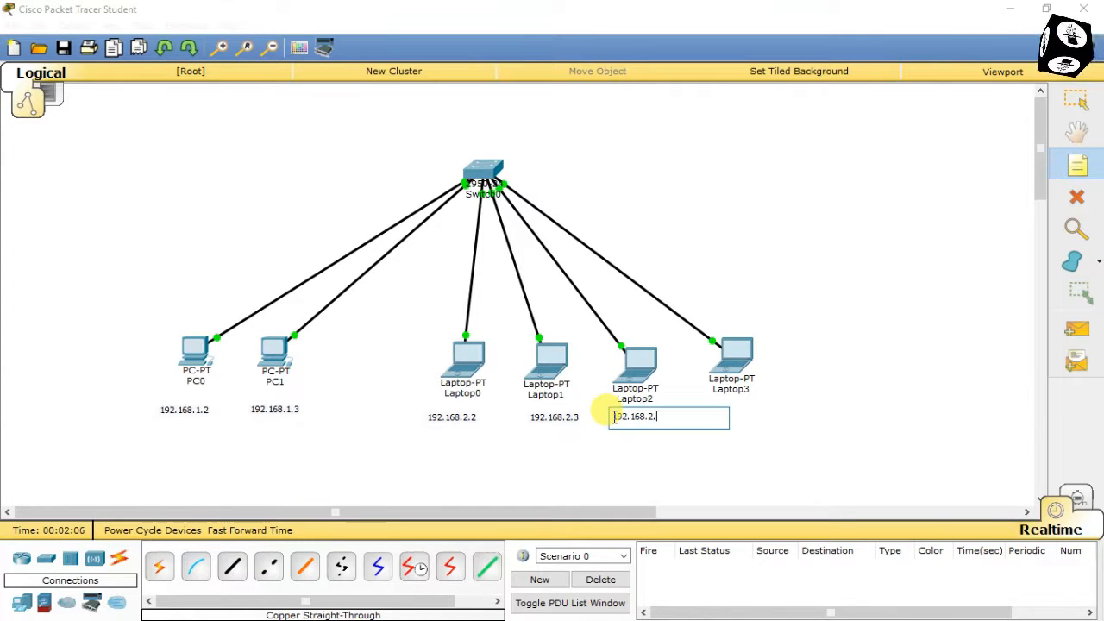
pyautogui.click(706, 405)
pyautogui.write('192.168.2.5')
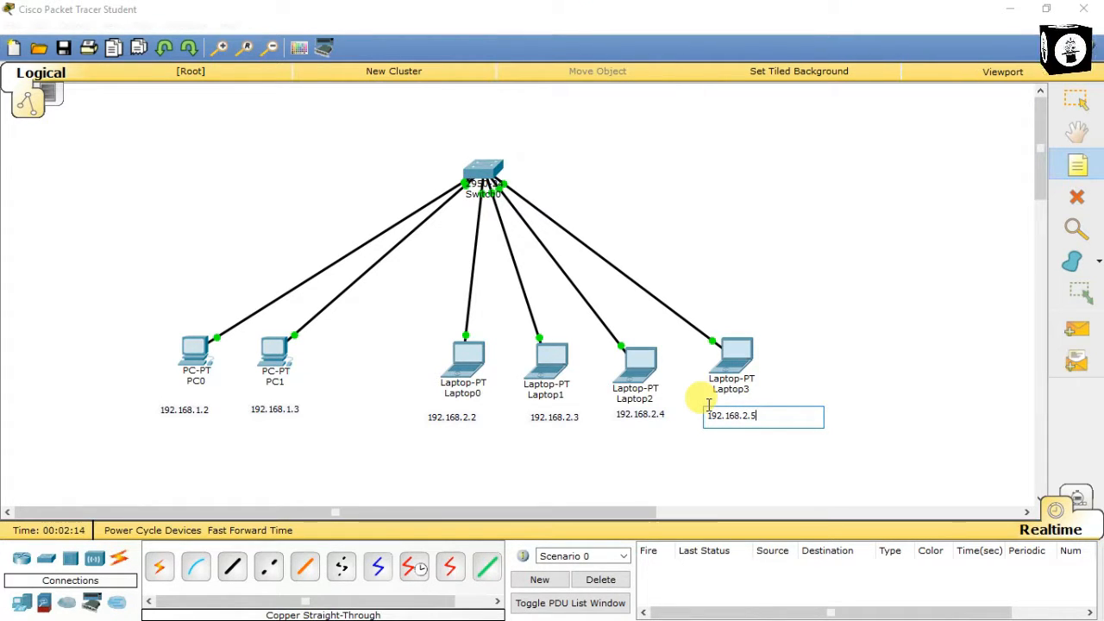
pyautogui.click(688, 466)
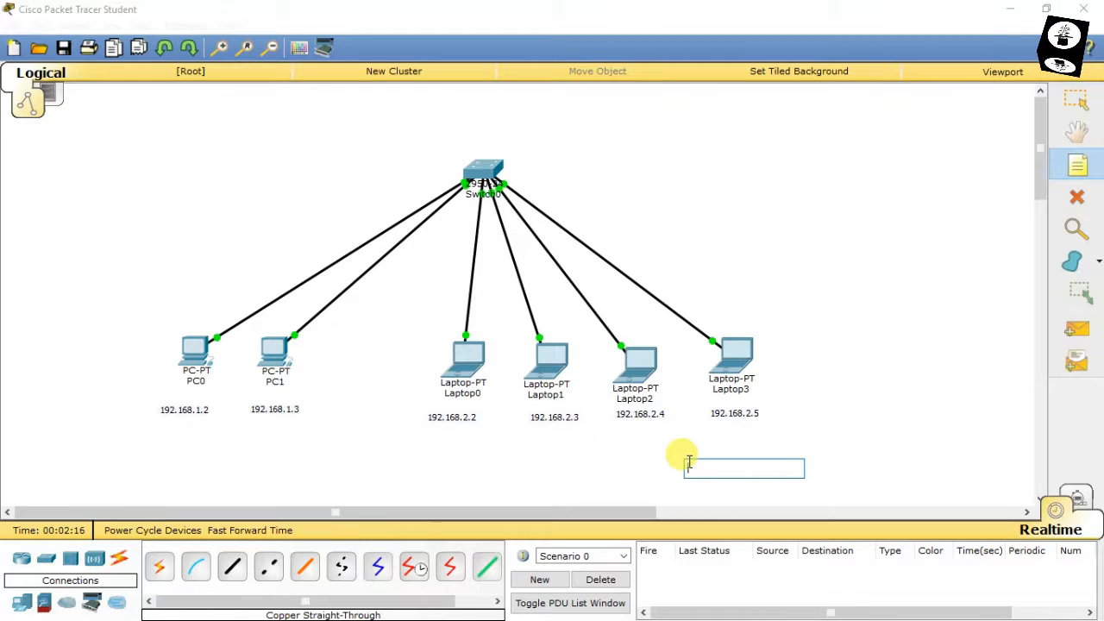
pyautogui.press('Escape')
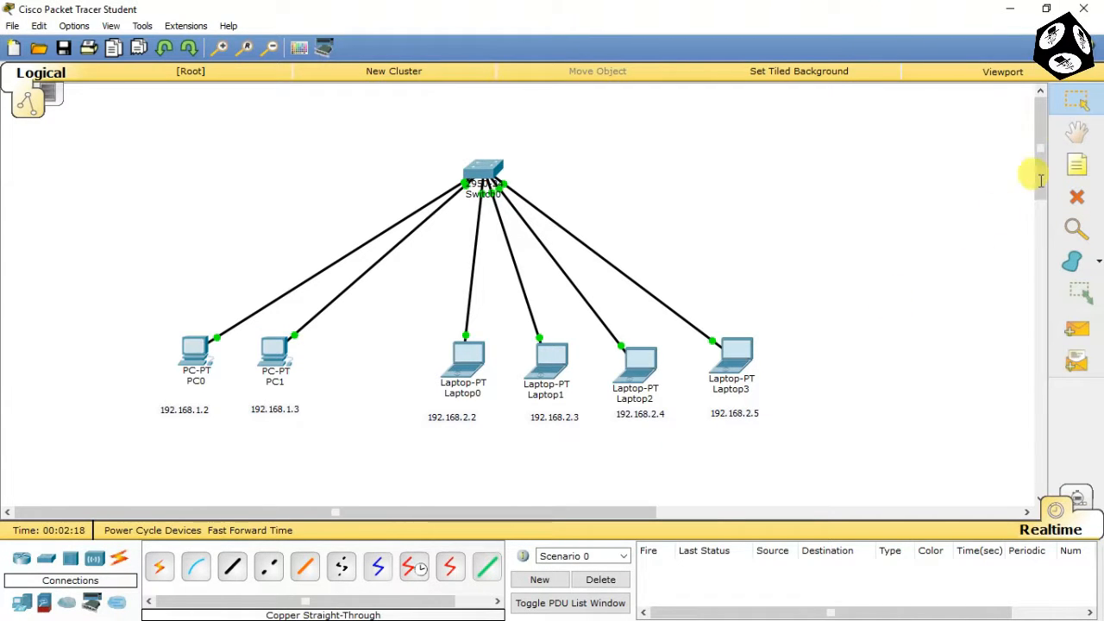
# Draw two unfilled, black-outlined rectangles, one enclosing the two PCs and the other enclosing the four laptops
pyautogui.click(1093, 263)
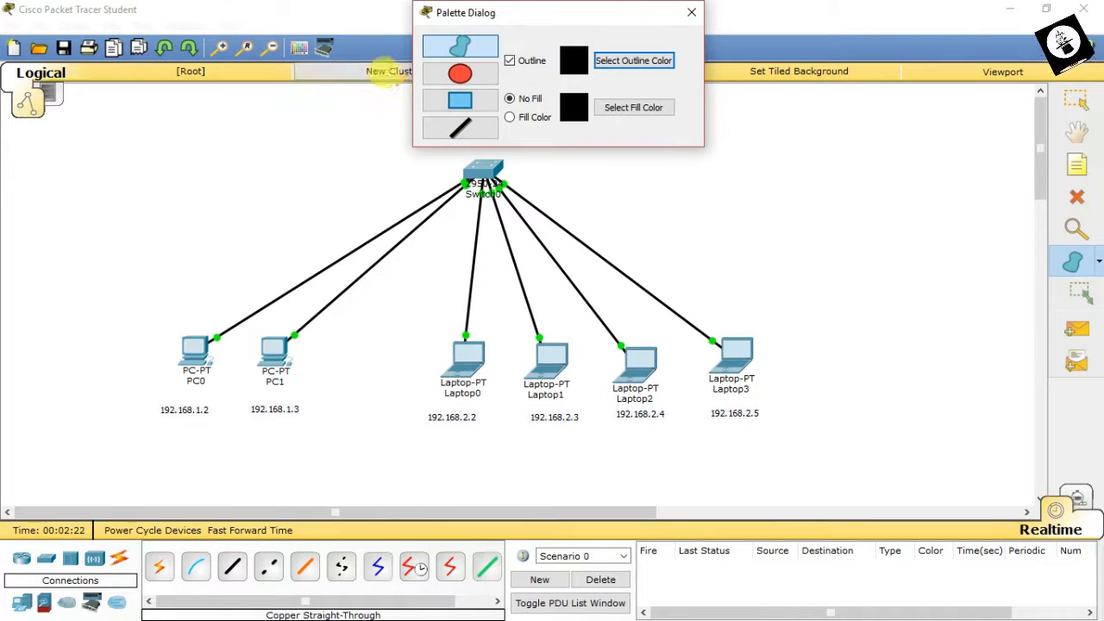
pyautogui.click(437, 101)
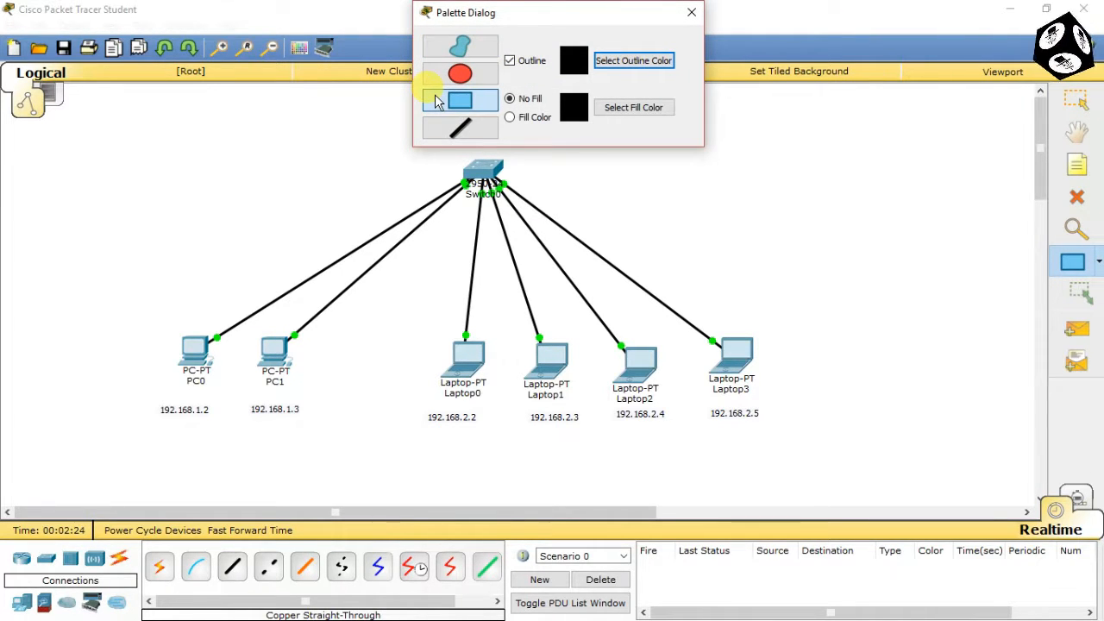
pyautogui.moveTo(127, 287)
pyautogui.mouseDown()
pyautogui.moveTo(305, 444)
pyautogui.moveTo(342, 452)
pyautogui.mouseUp()
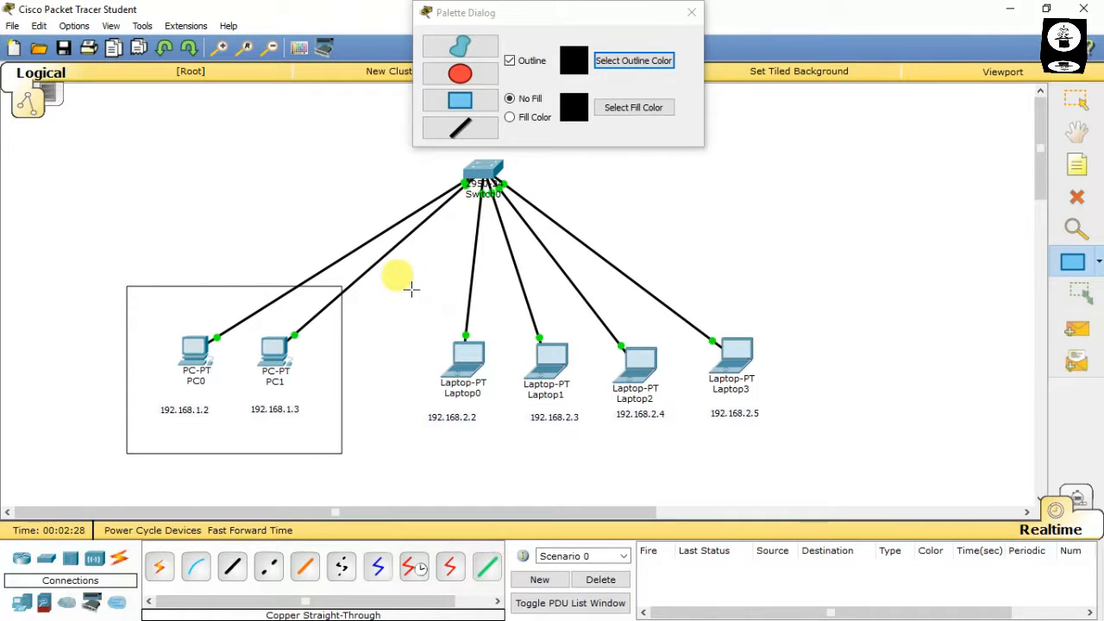
pyautogui.moveTo(396, 285)
pyautogui.mouseDown()
pyautogui.moveTo(629, 486)
pyautogui.moveTo(789, 456)
pyautogui.mouseUp()
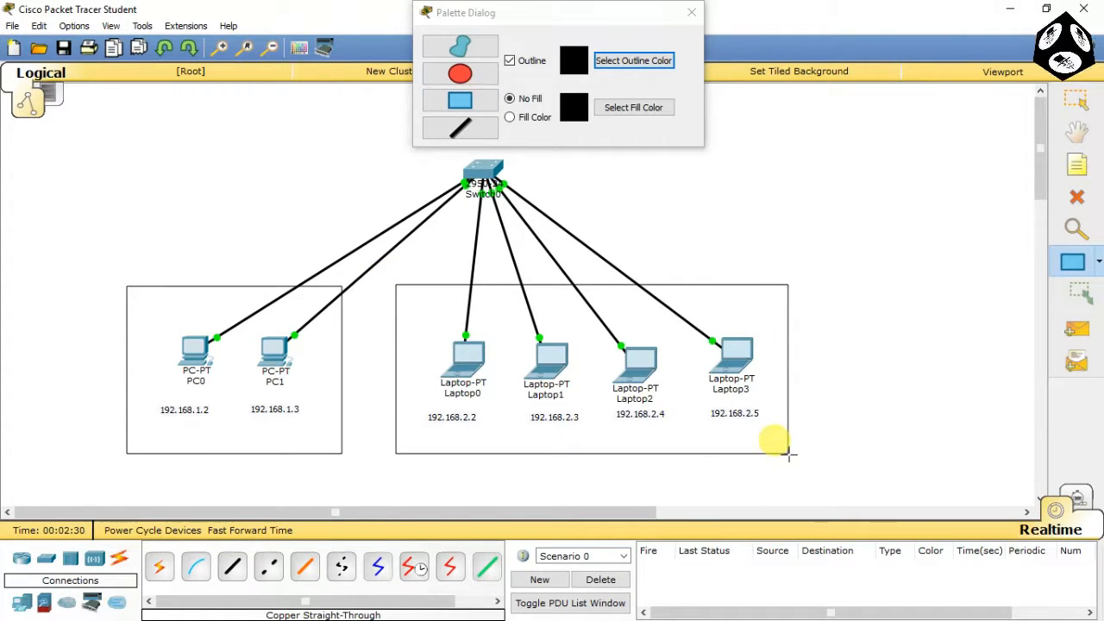
pyautogui.click(691, 12)
pyautogui.click(1076, 113)
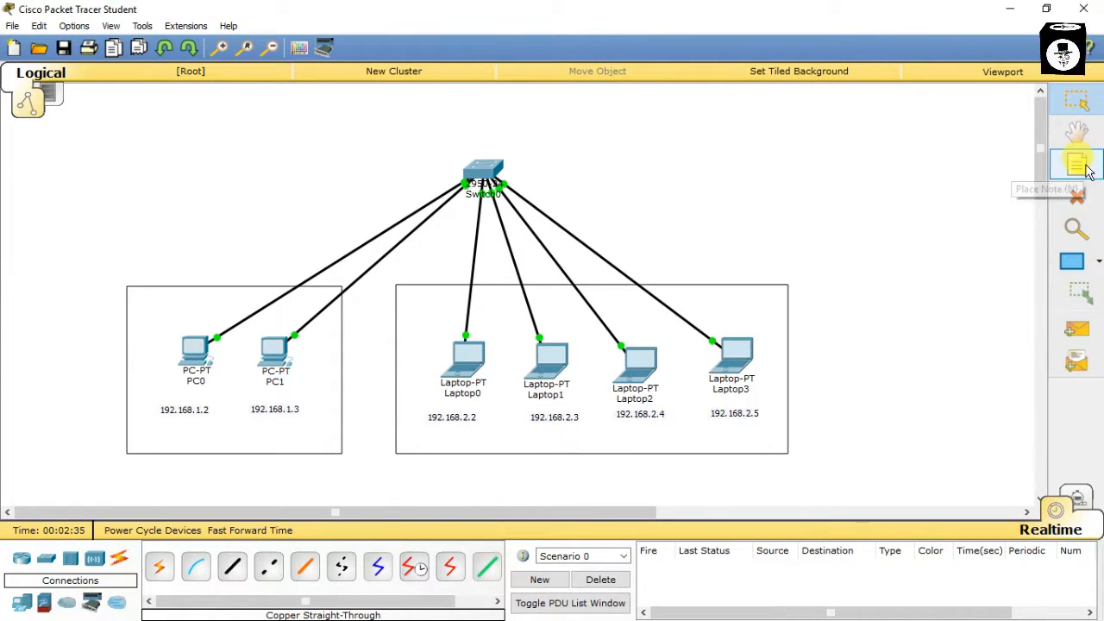
# Add a text note reading Accounts inside the laptops' rectangle and one reading Sales inside the PCs' rectangle
pyautogui.click(1078, 166)
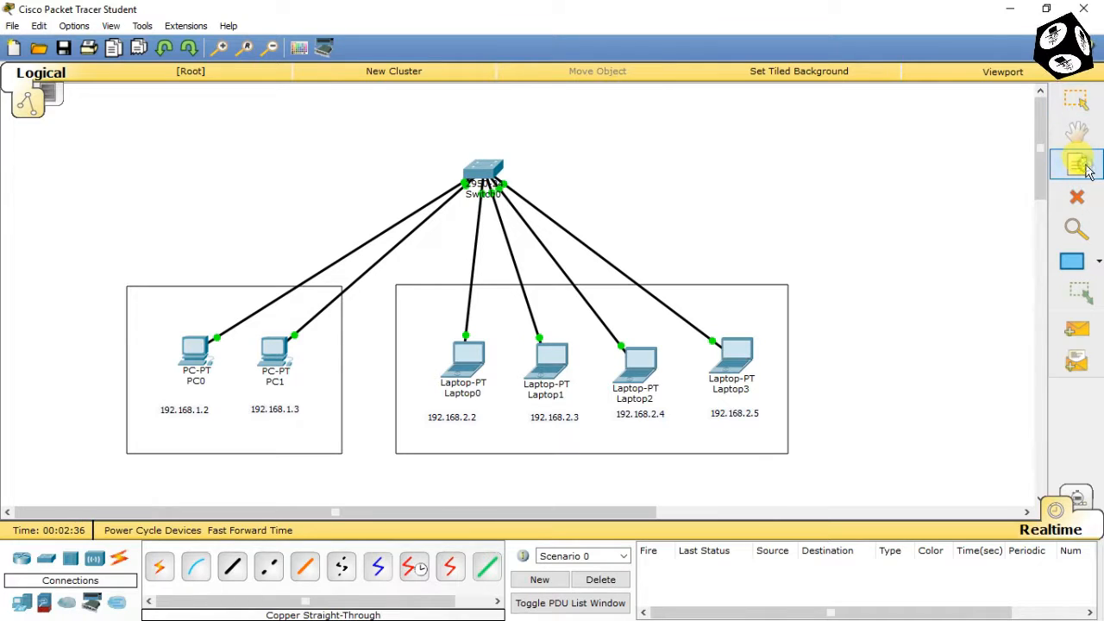
pyautogui.click(714, 286)
pyautogui.write('Acco')
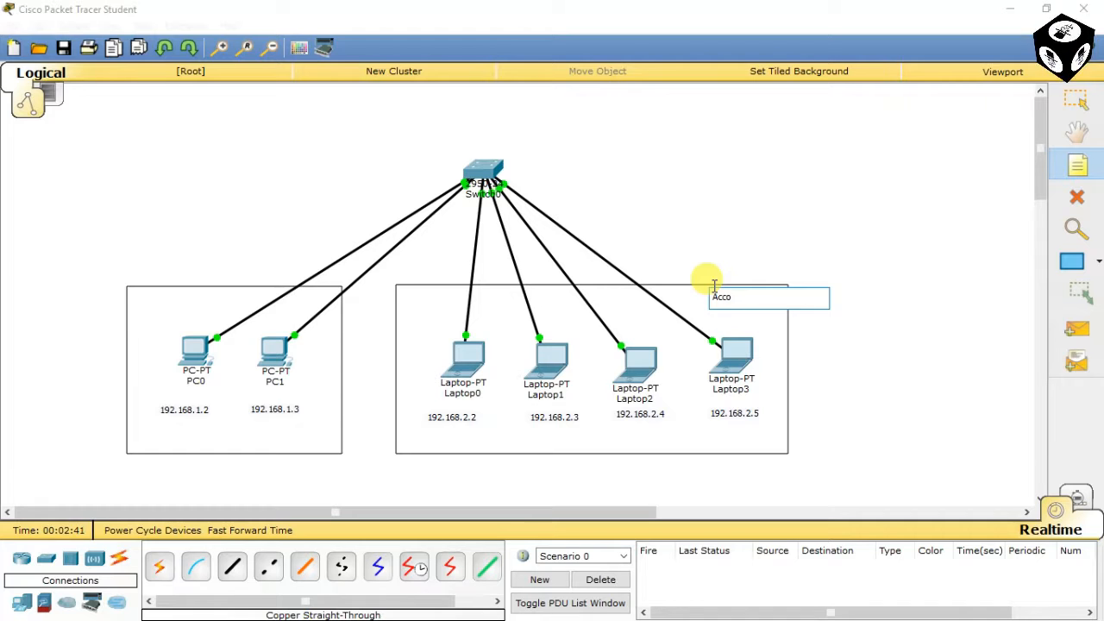
pyautogui.write('unts')
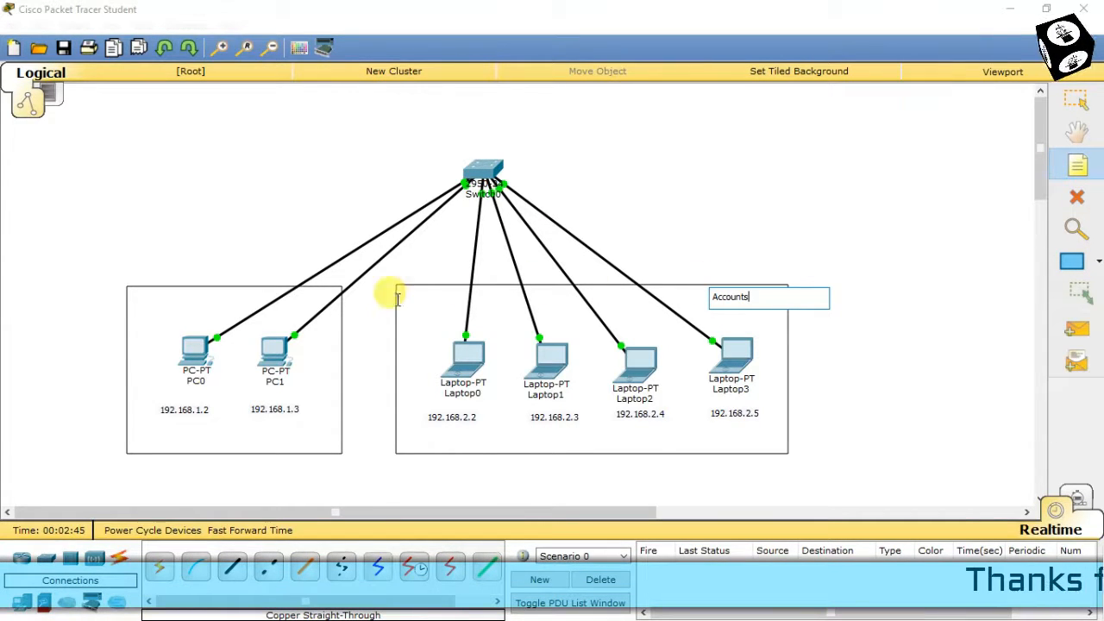
pyautogui.click(135, 297)
pyautogui.write('Sales')
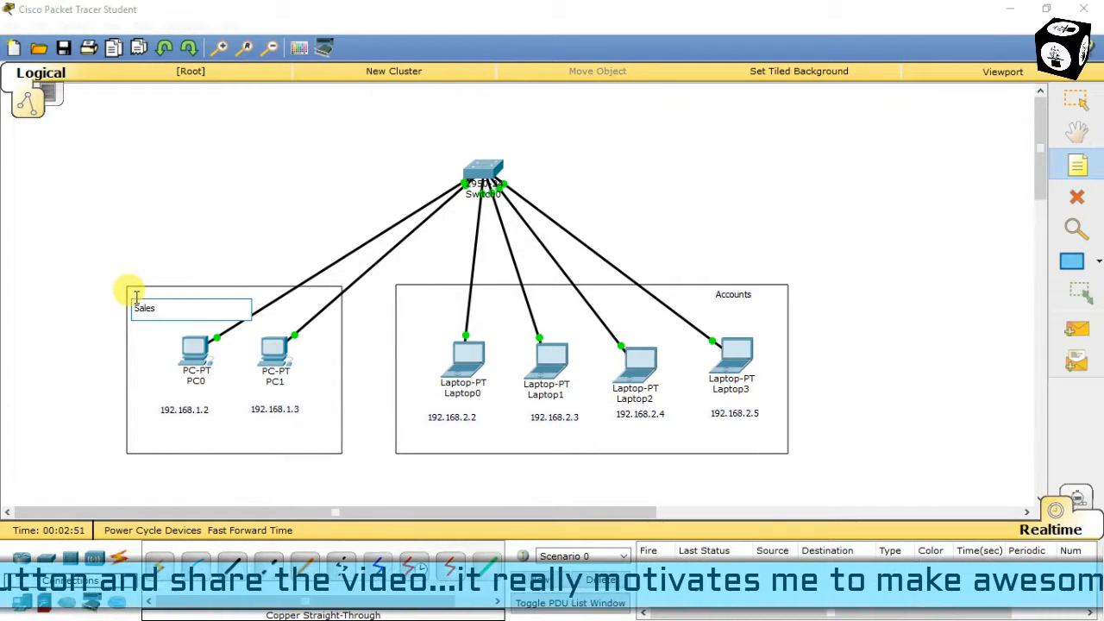
pyautogui.click(207, 263)
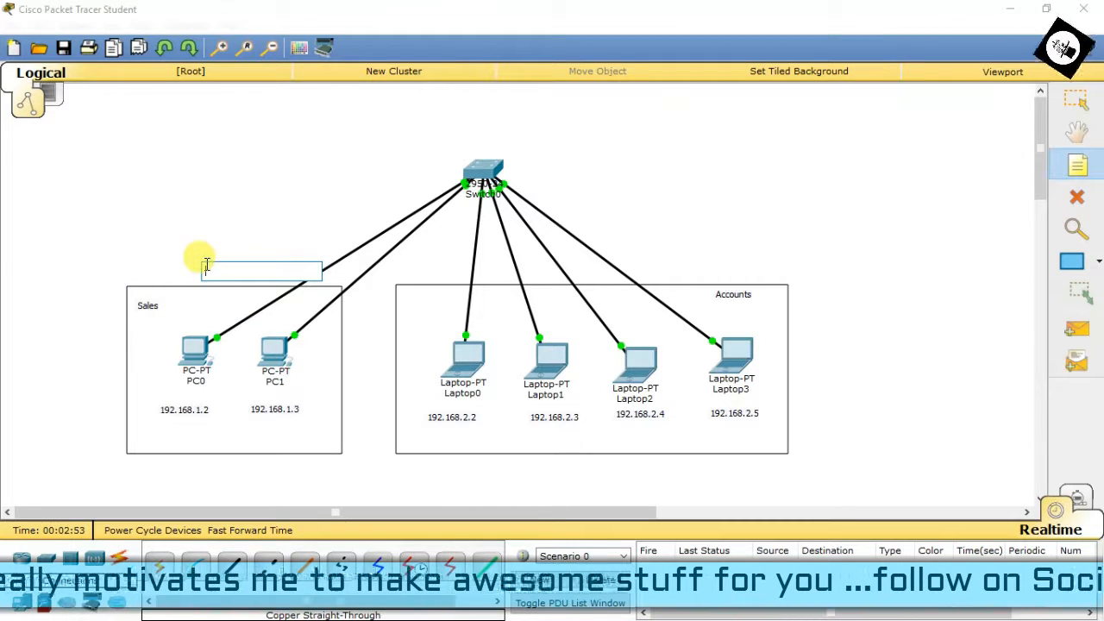
pyautogui.press('Escape')
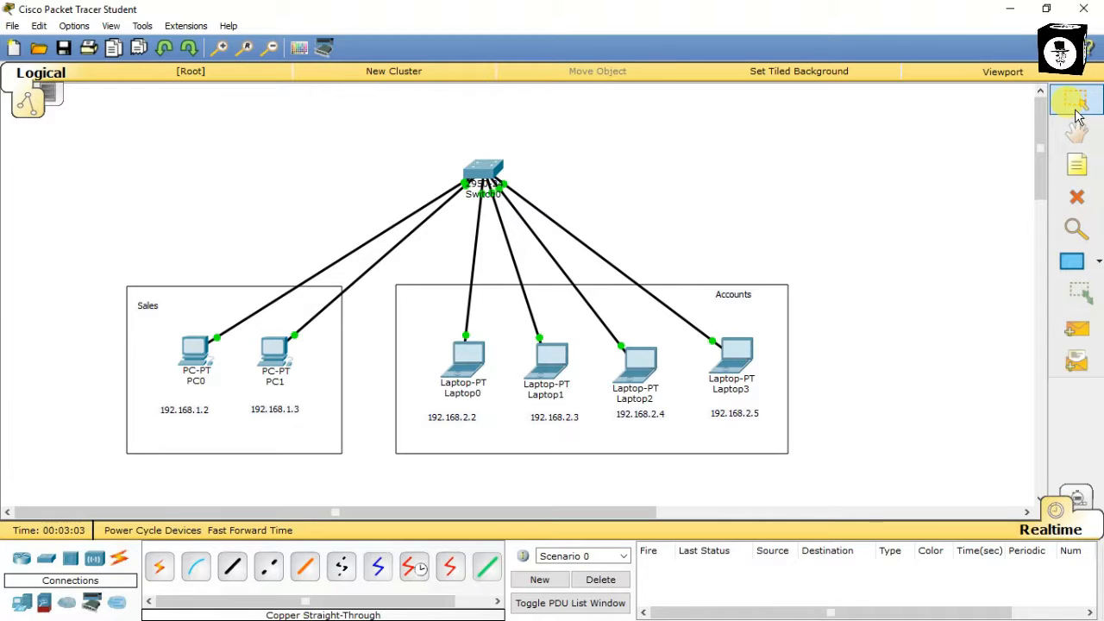
# Open Switch0's command-line interface in a maximized window and start a session at the user prompt
pyautogui.click(488, 171)
pyautogui.click(434, 131)
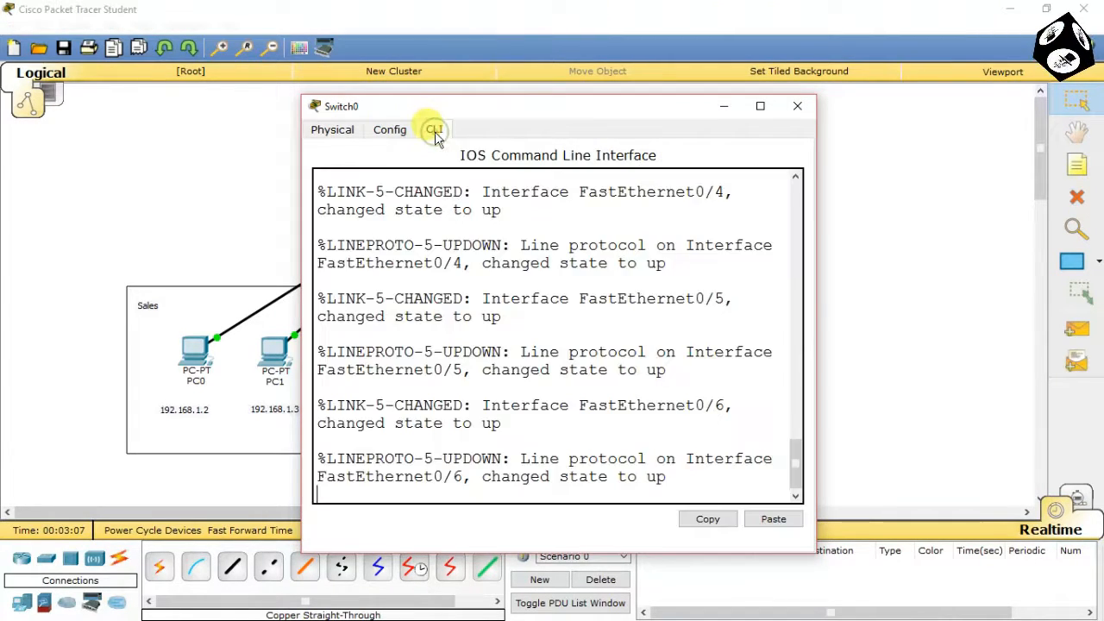
pyautogui.click(759, 105)
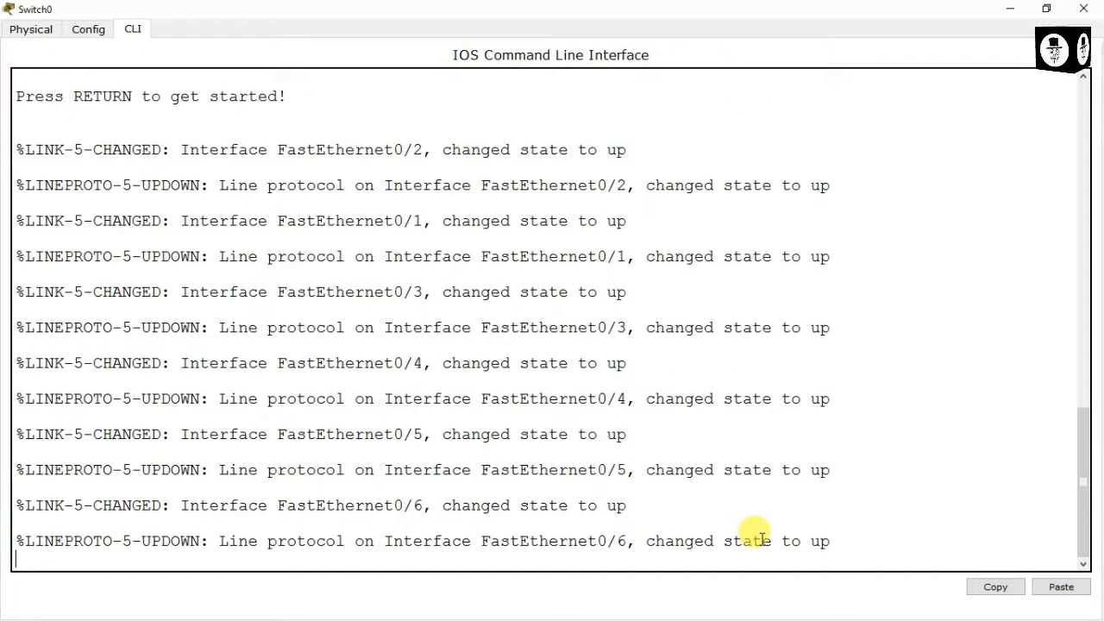
pyautogui.press('Return')
pyautogui.press('Return')
pyautogui.press('Return')
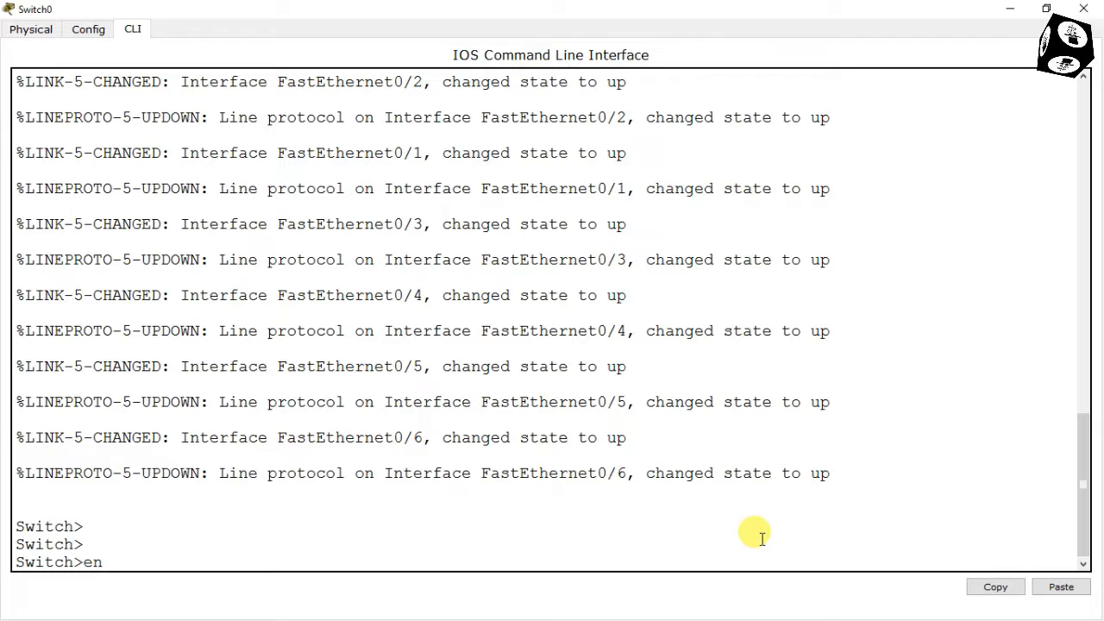
# Enter privileged mode on the switch with en, and global configuration mode with config t
pyautogui.write('en')
pyautogui.press('Return')
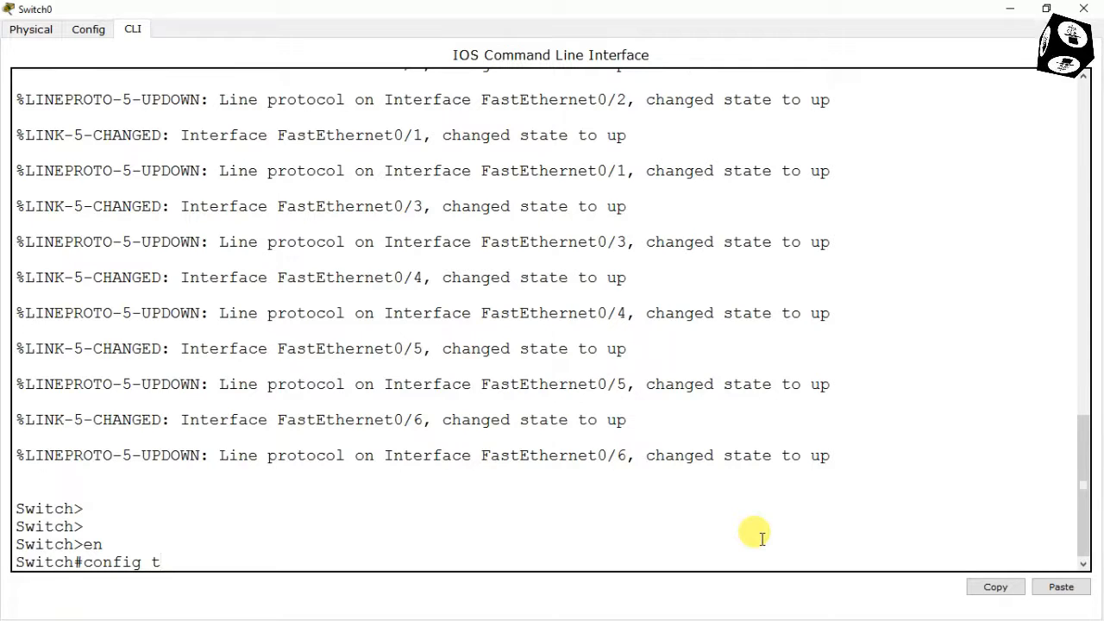
pyautogui.write('config t')
pyautogui.press('Return')
pyautogui.write('tch(config)#int')
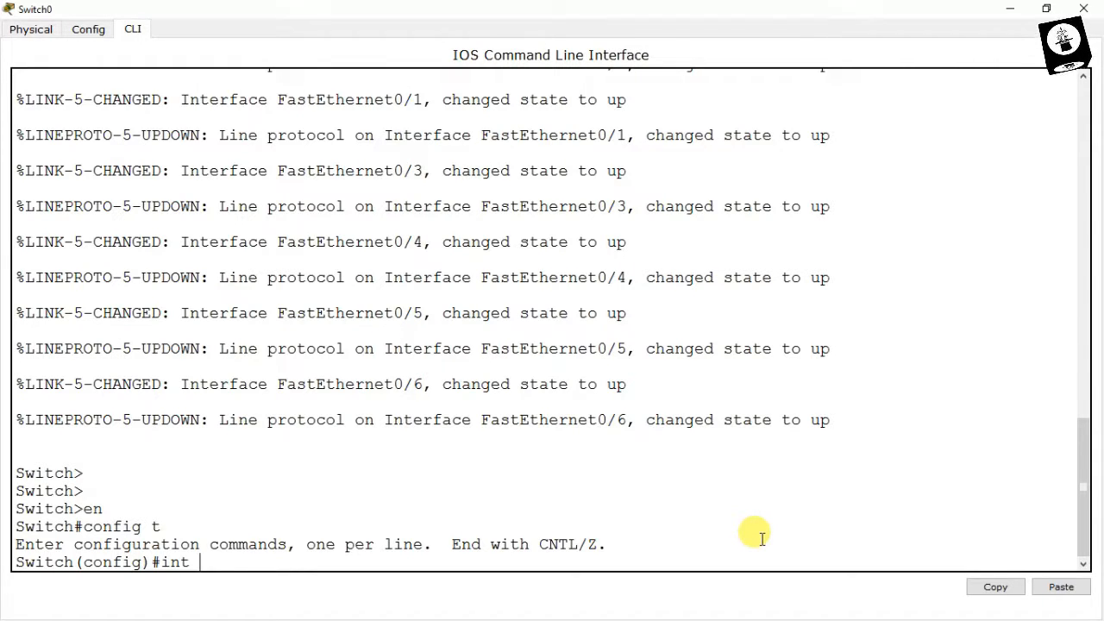
pyautogui.press('BackSpace')
pyautogui.press('BackSpace')
pyautogui.press('BackSpace')
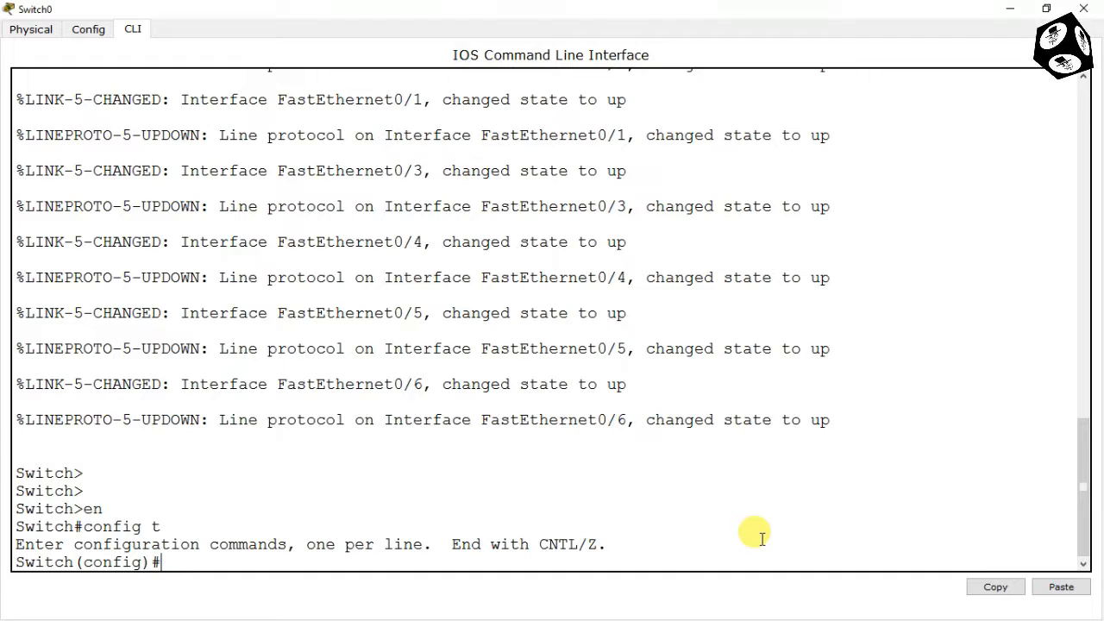
# Set the switch's hostname to sw1 with the hostn command
pyautogui.write('h')
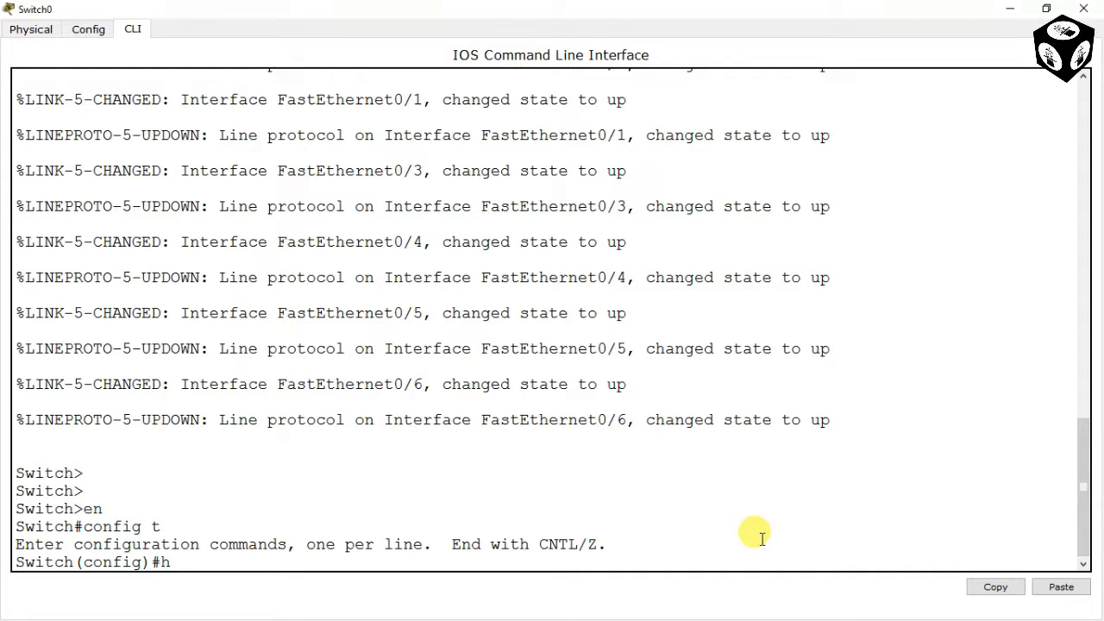
pyautogui.write('ostn sw1')
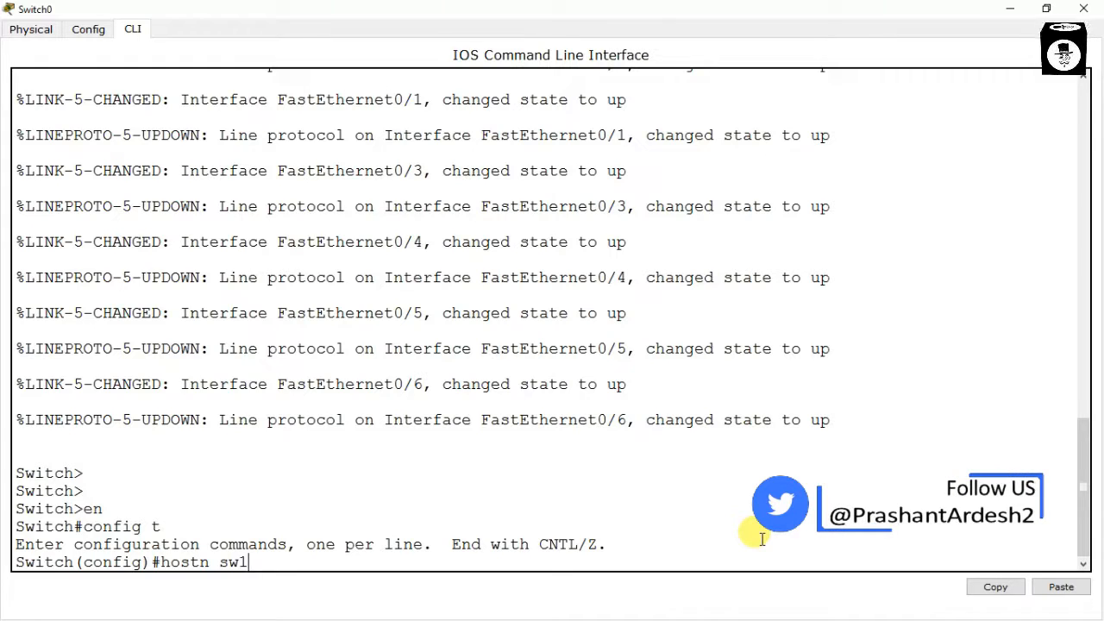
pyautogui.press('Return')
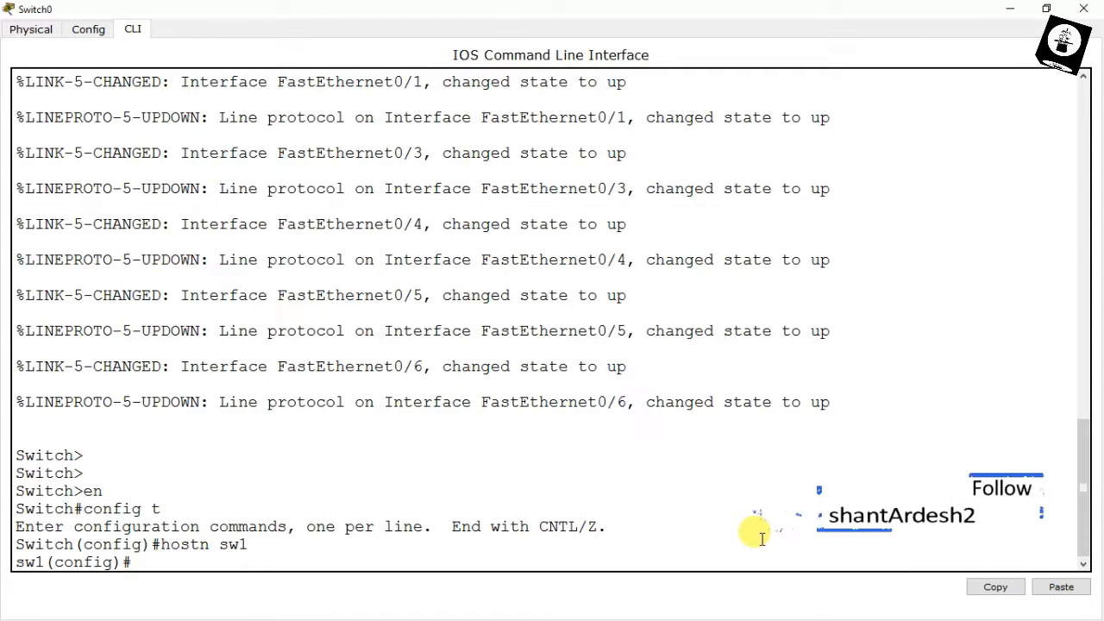
# Create VLAN 2 on the switch, name it sales, and exit VLAN configuration
pyautogui.write('vlan 2')
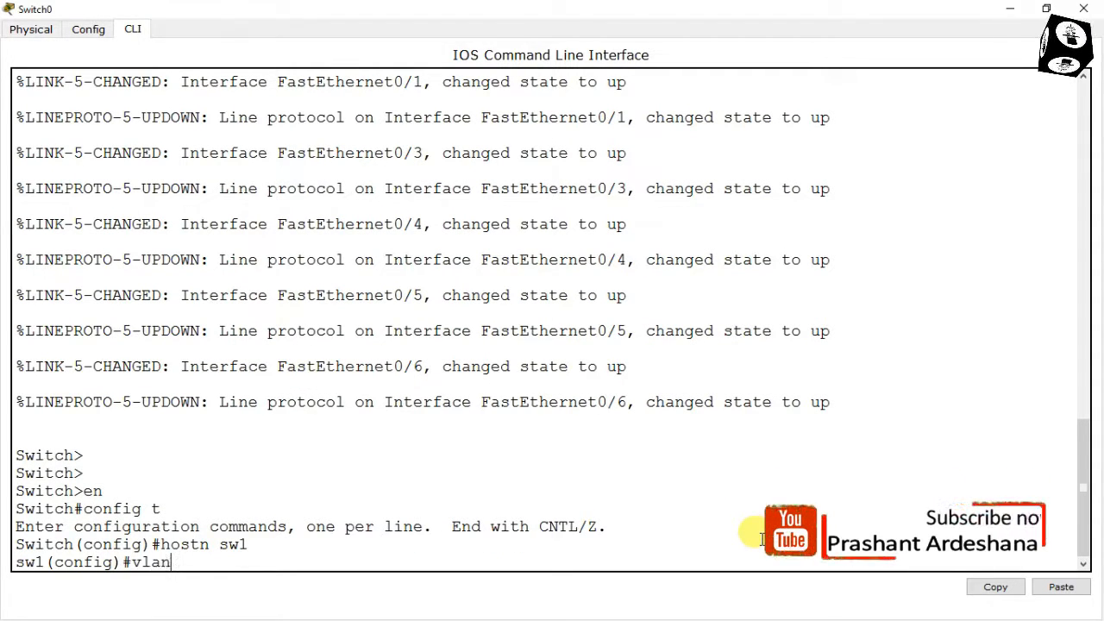
pyautogui.press('Return')
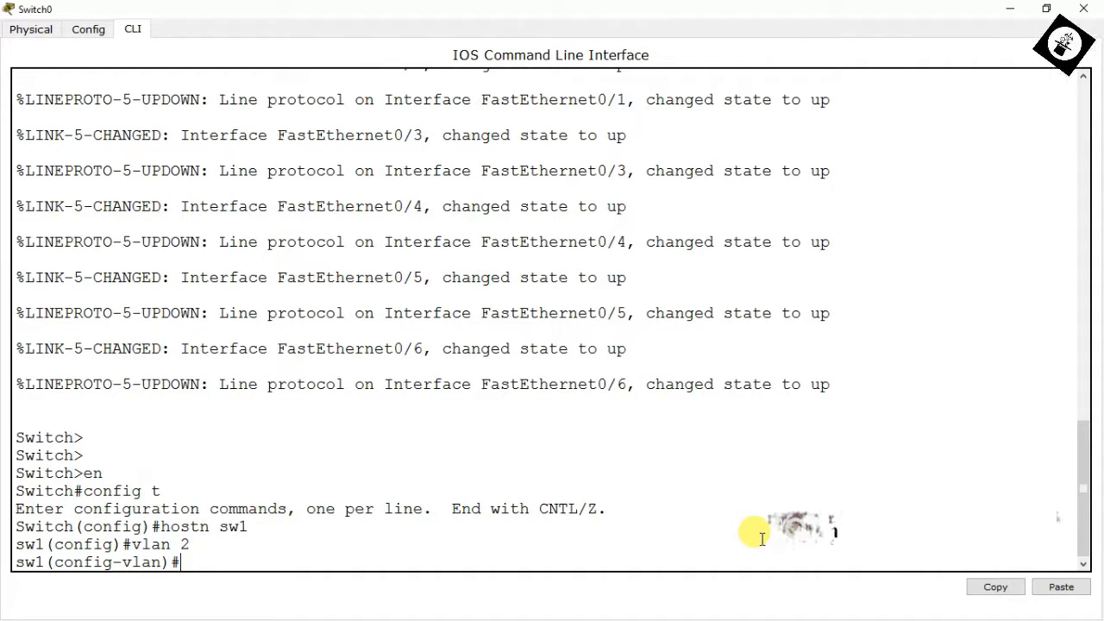
pyautogui.write('name ')
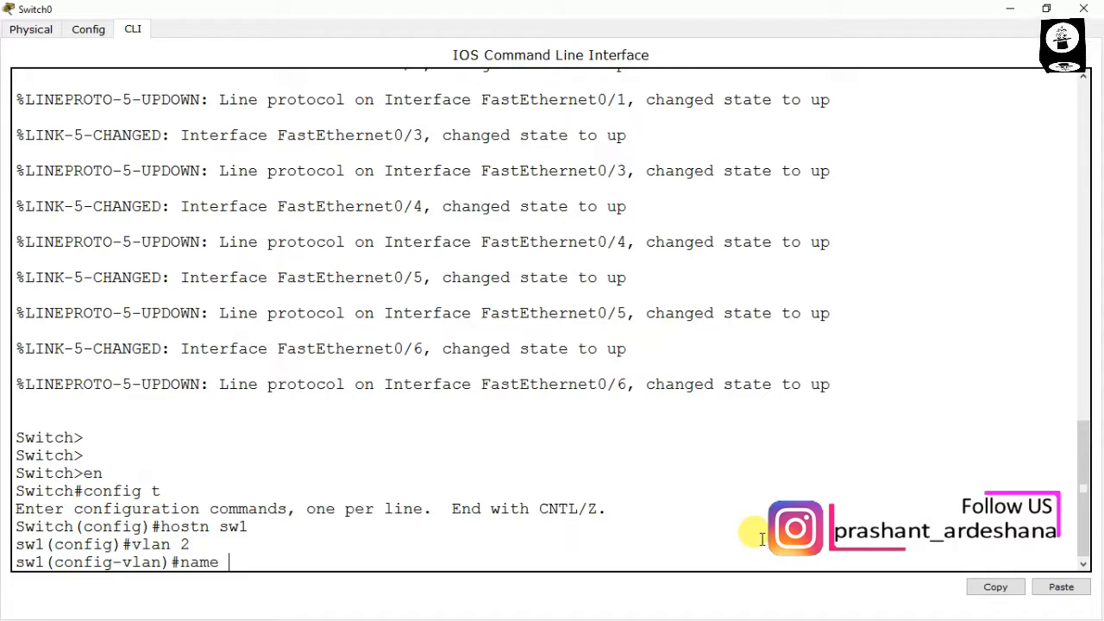
pyautogui.write('sales')
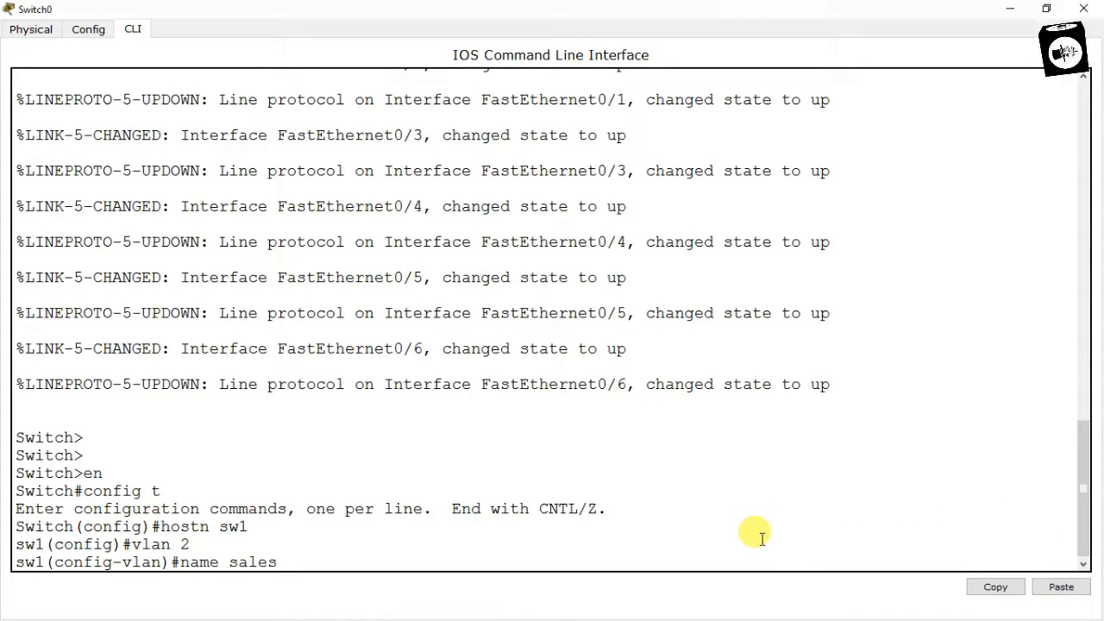
pyautogui.press('Return')
pyautogui.write('ex')
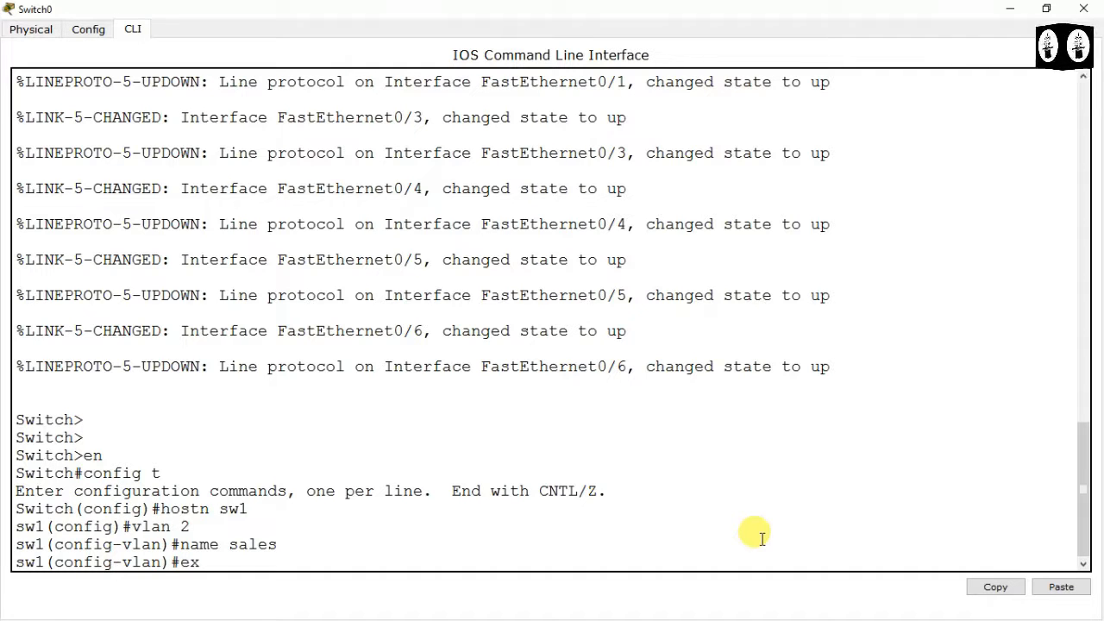
pyautogui.press('Return')
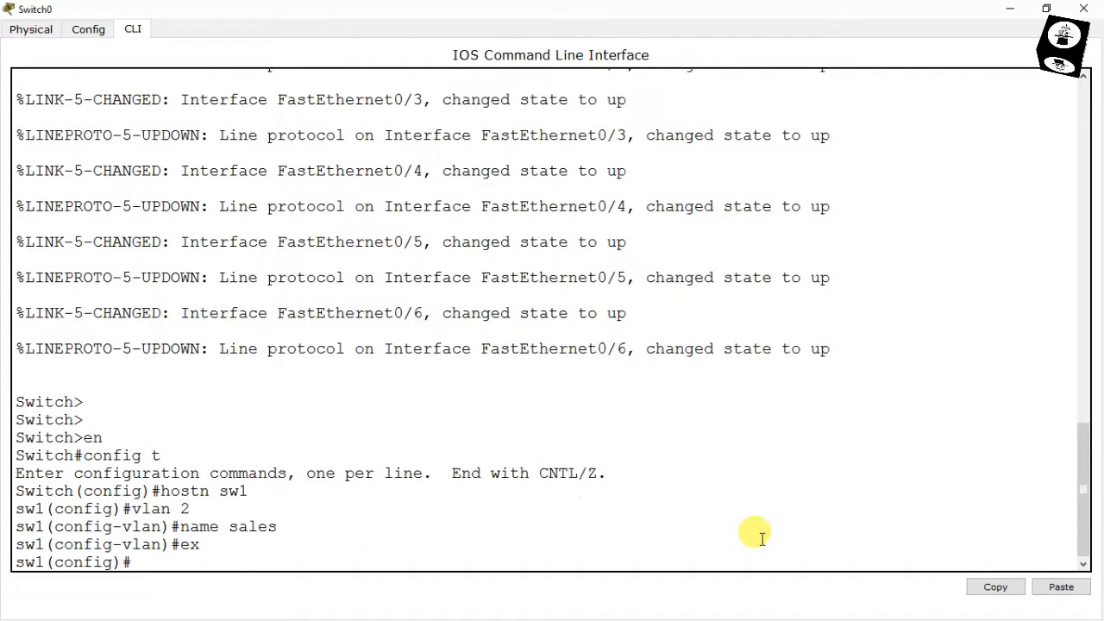
# Create VLAN 3 on the switch, name it accounts, and exit VLAN configuration
pyautogui.write('vl')
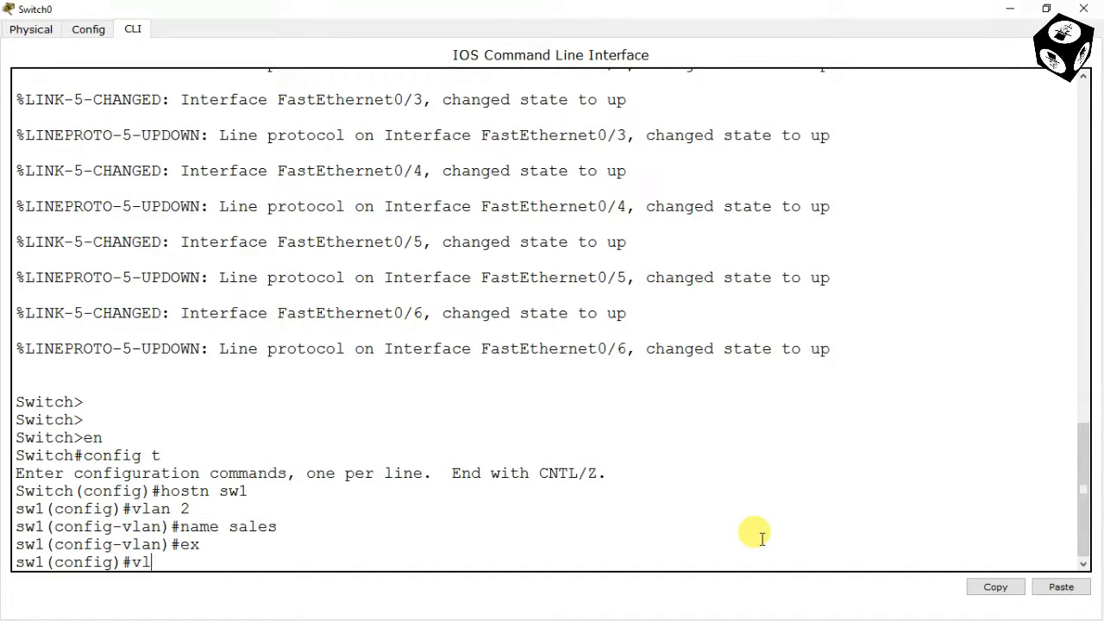
pyautogui.write('an 3')
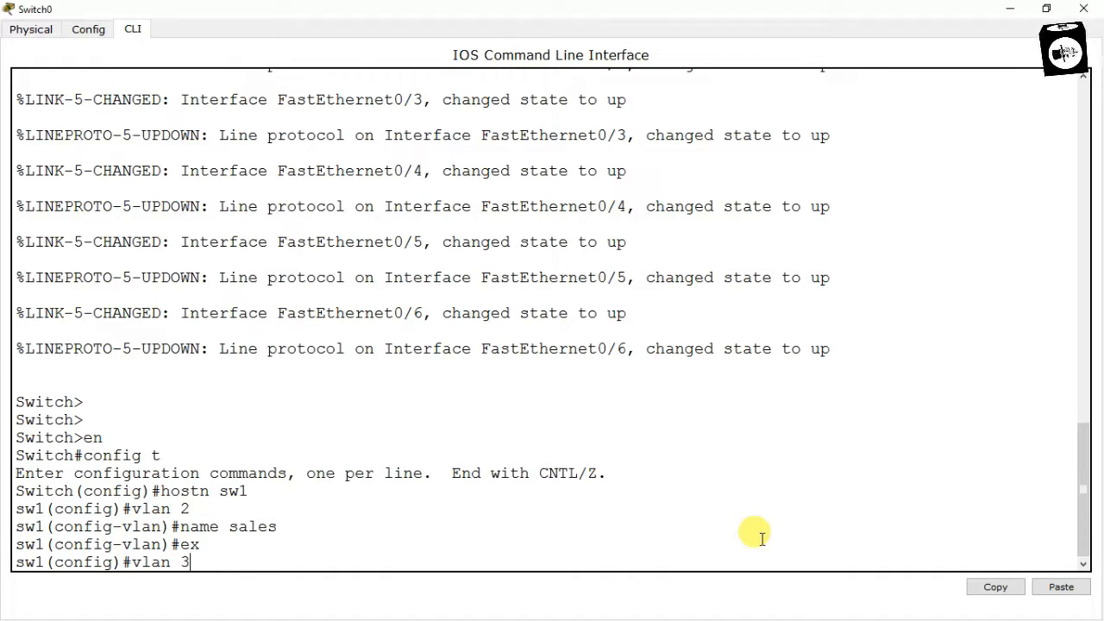
pyautogui.press('Return')
pyautogui.write('name ')
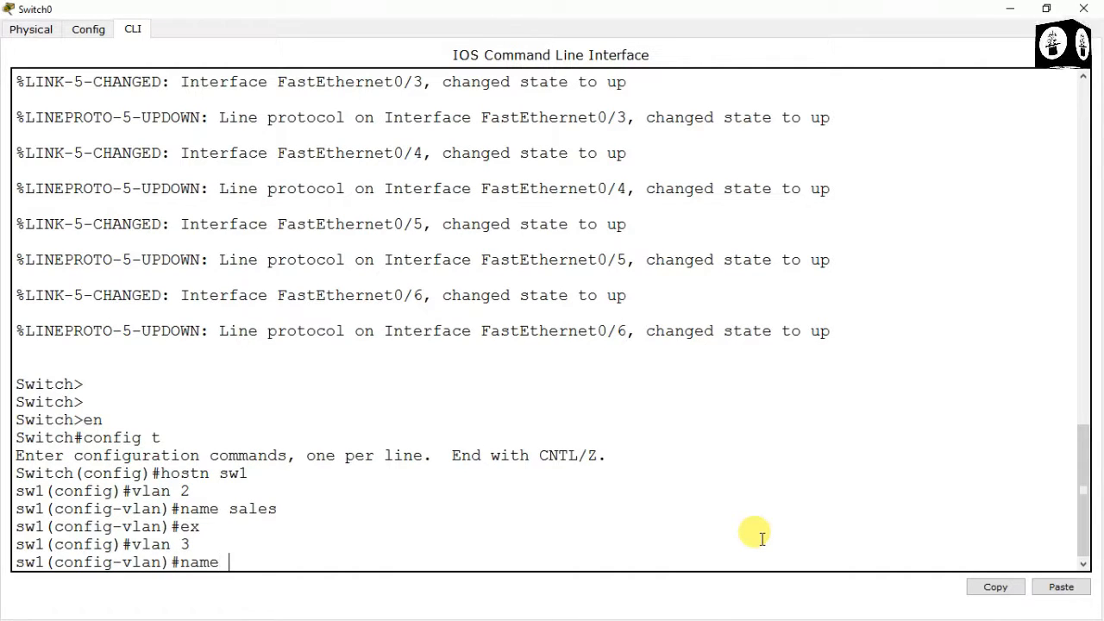
pyautogui.write('accounts')
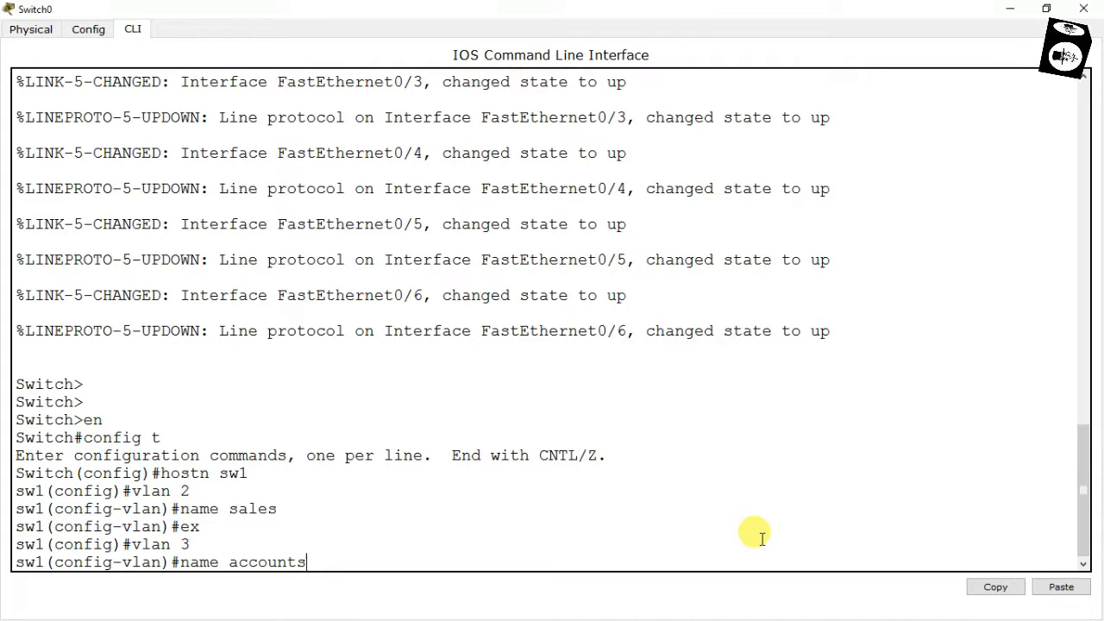
pyautogui.press('Return')
pyautogui.write('ex')
pyautogui.press('Return')
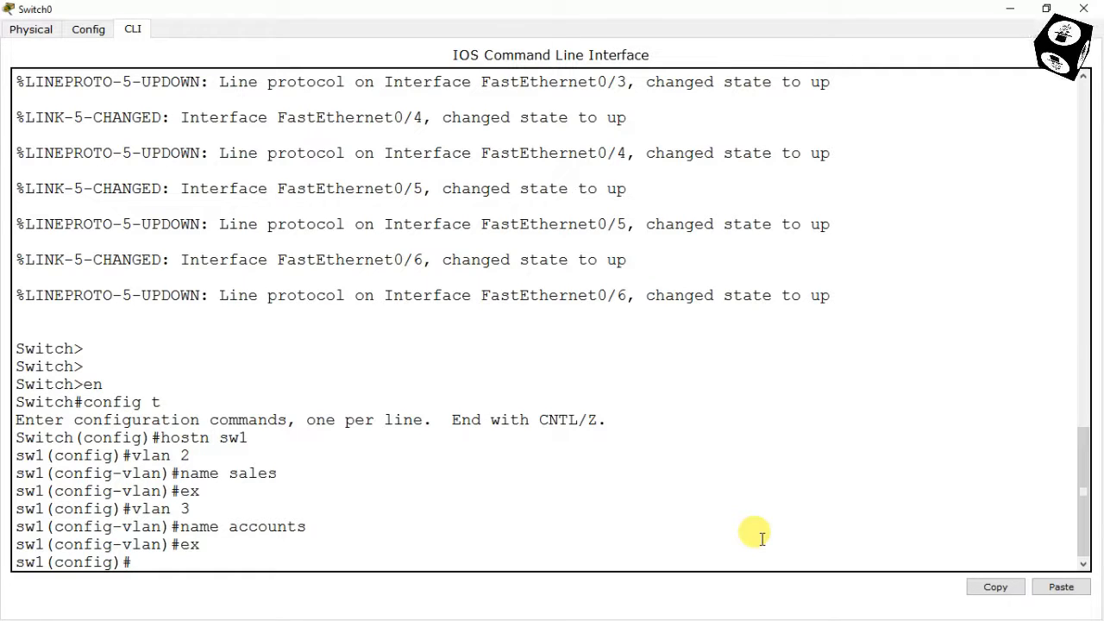
# Show the VLAN table with do sh vlan and examine the default, sales and accounts entries and the port assignments
pyautogui.write('do')
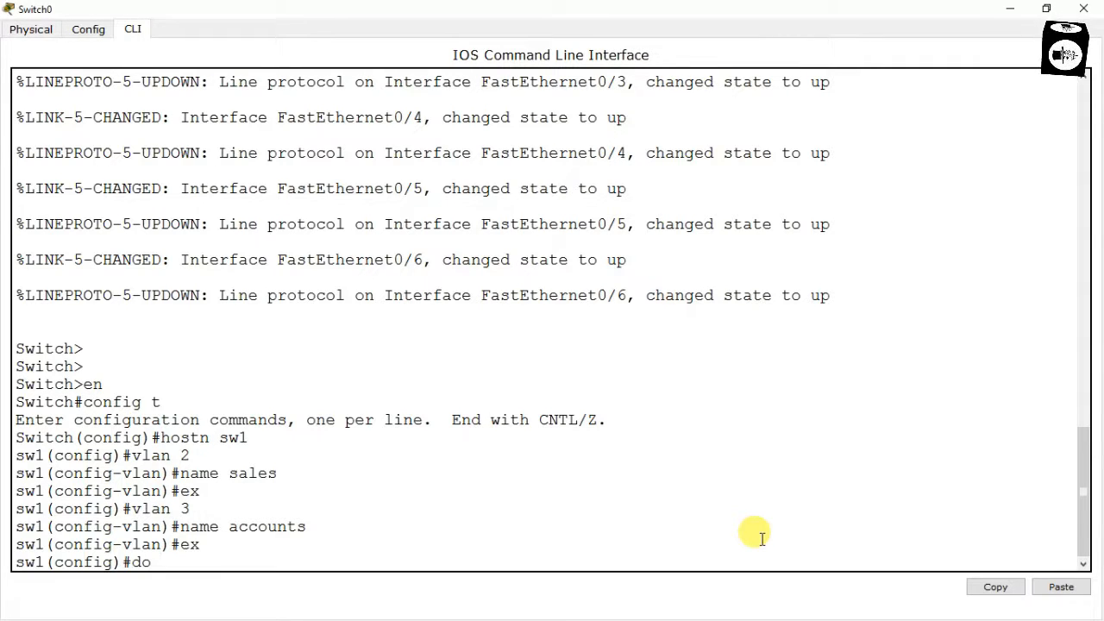
pyautogui.write(' sh vlan')
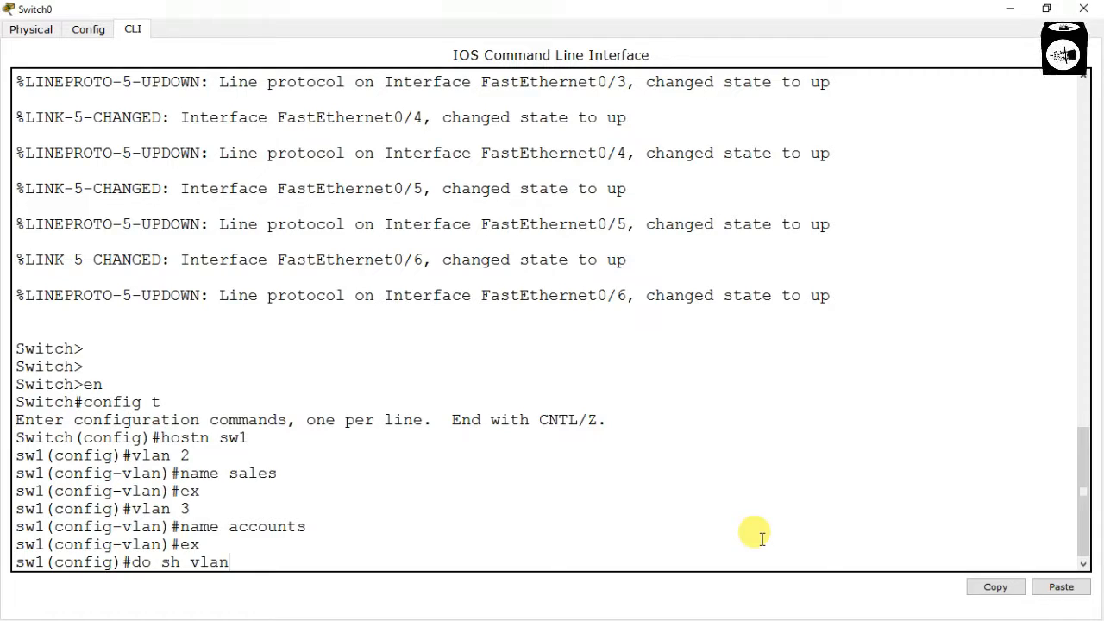
pyautogui.press('Return')
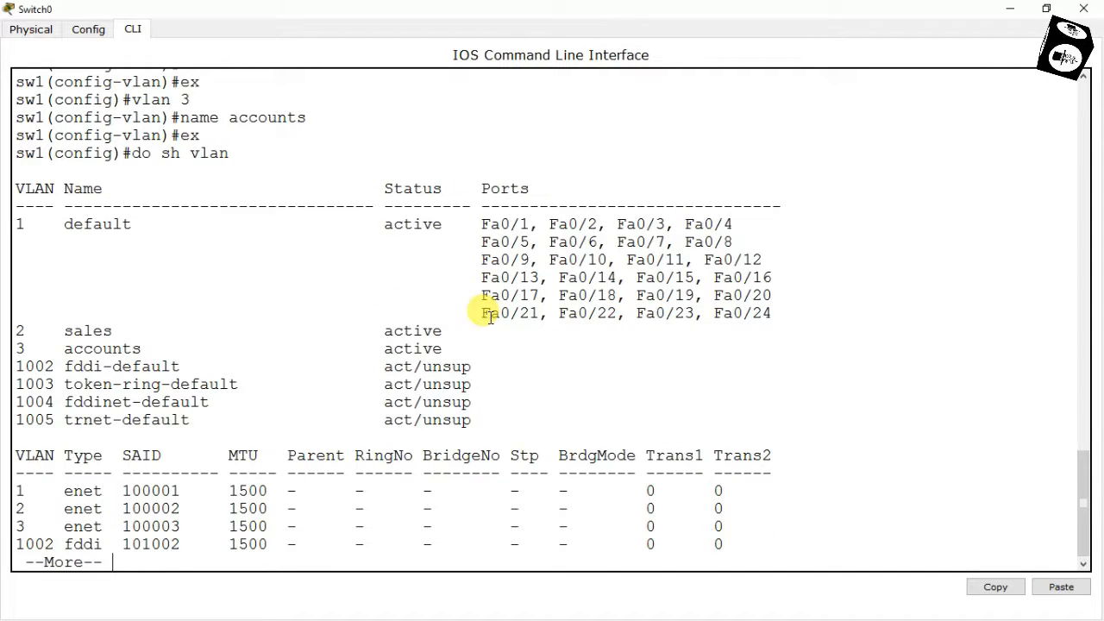
pyautogui.moveTo(26, 222); pyautogui.dragTo(131, 224)
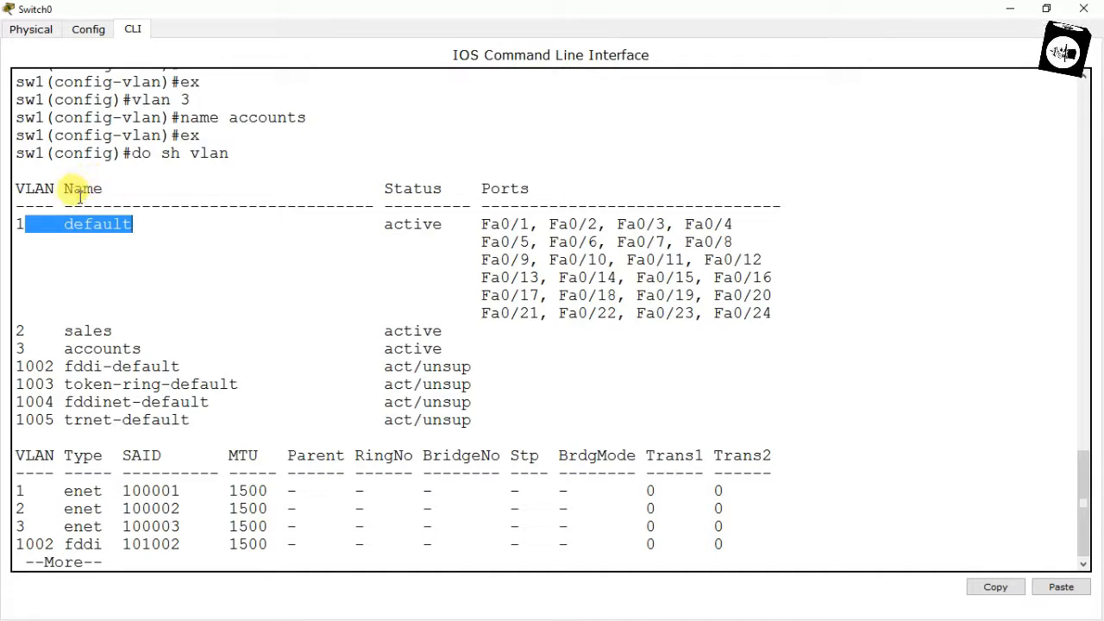
pyautogui.moveTo(102, 187); pyautogui.dragTo(18, 188)
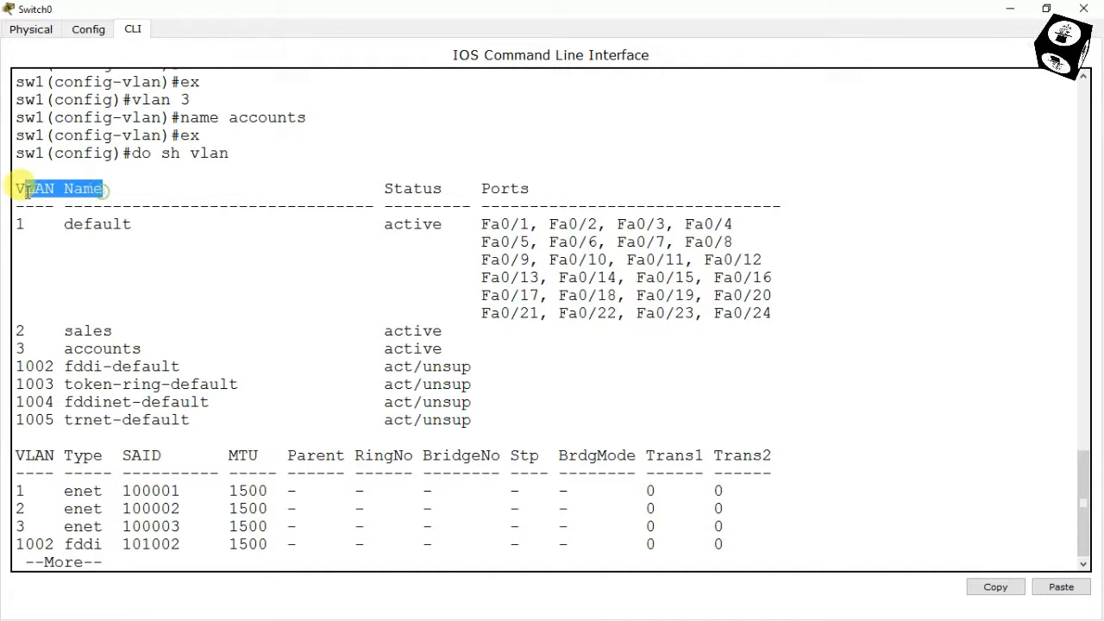
pyautogui.click(17, 329)
pyautogui.moveTo(17, 331); pyautogui.dragTo(467, 351)
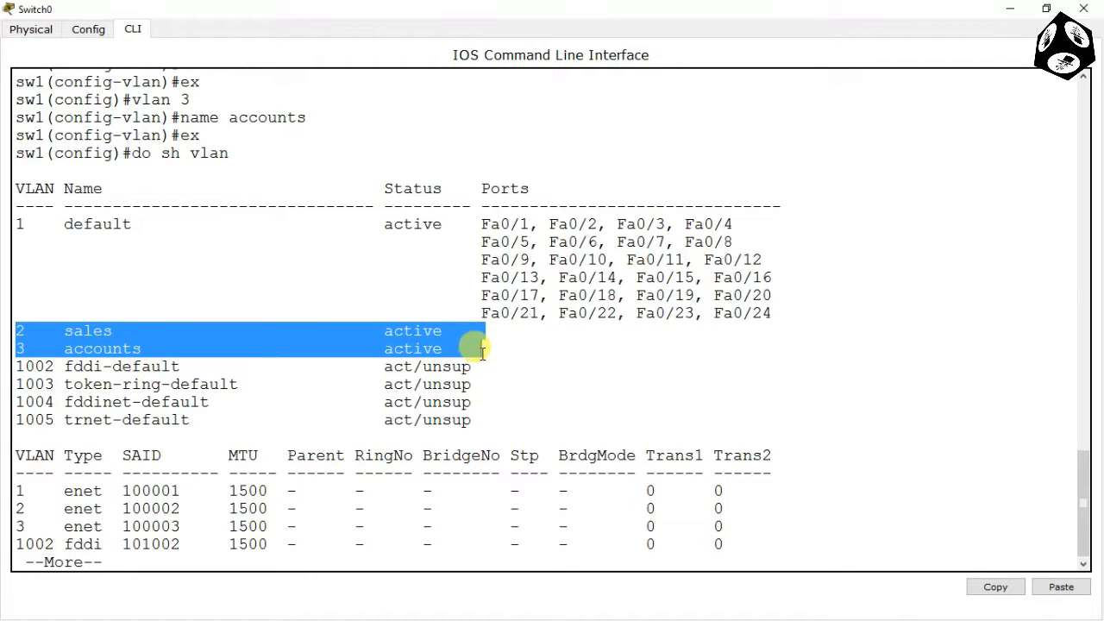
pyautogui.click(488, 351)
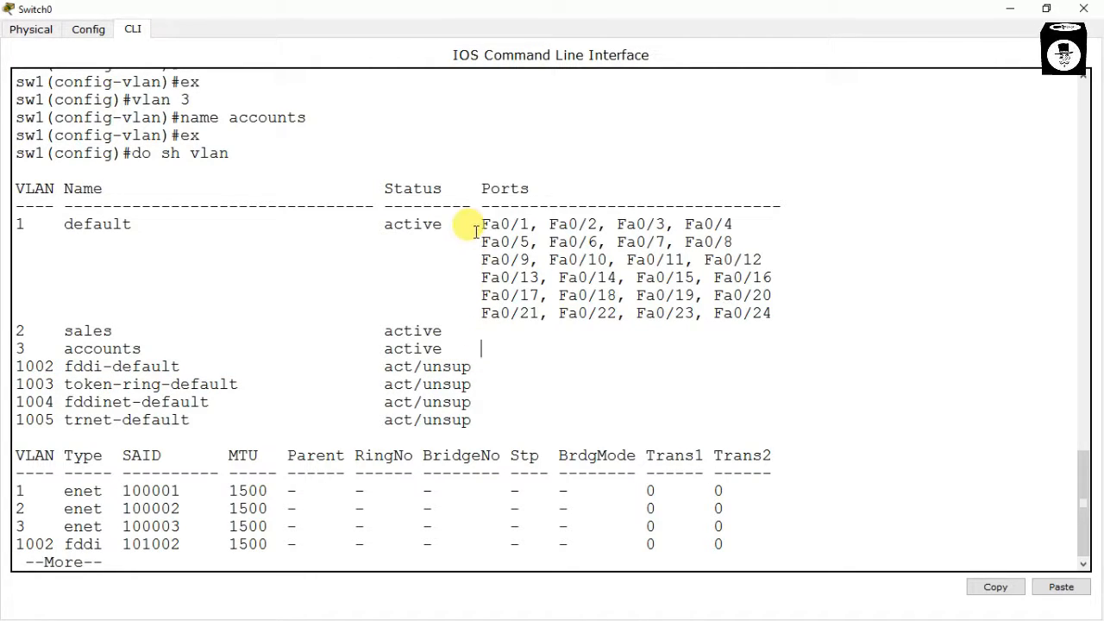
pyautogui.moveTo(479, 224); pyautogui.dragTo(640, 280)
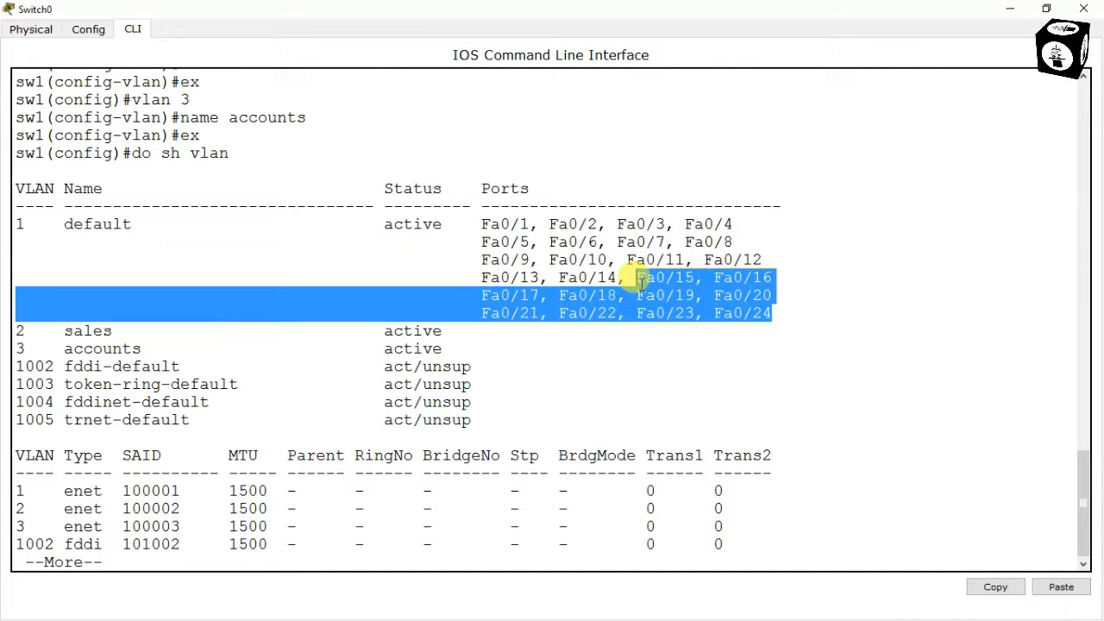
pyautogui.click(561, 340)
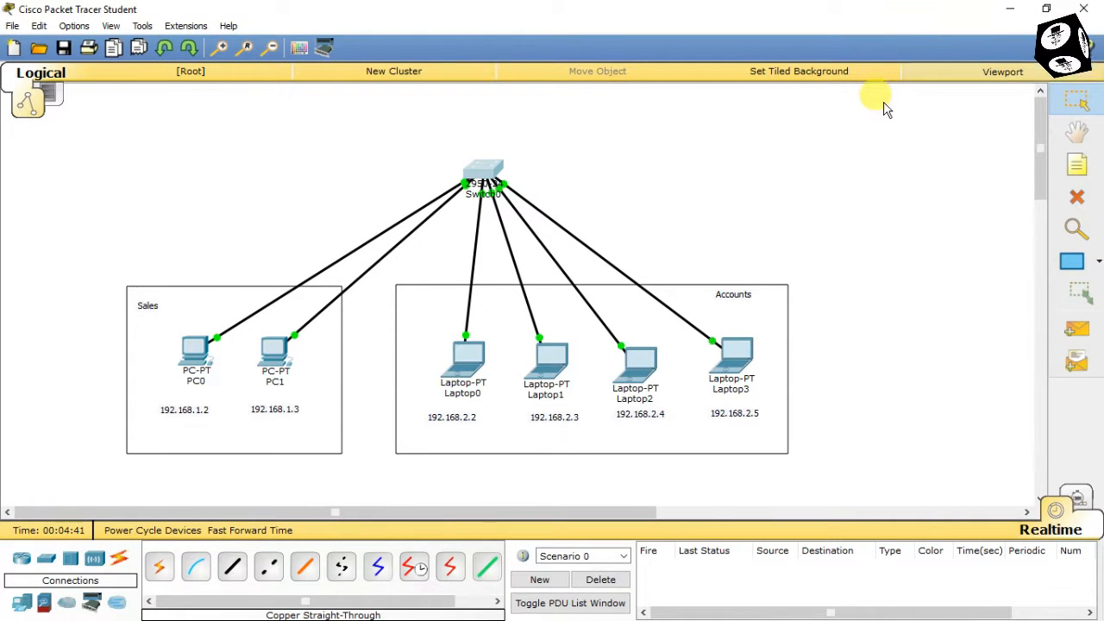
# Reopen Switch0's command-line interface in a maximized window and page through the remaining VLAN listing back to the configuration prompt
pyautogui.click(486, 169)
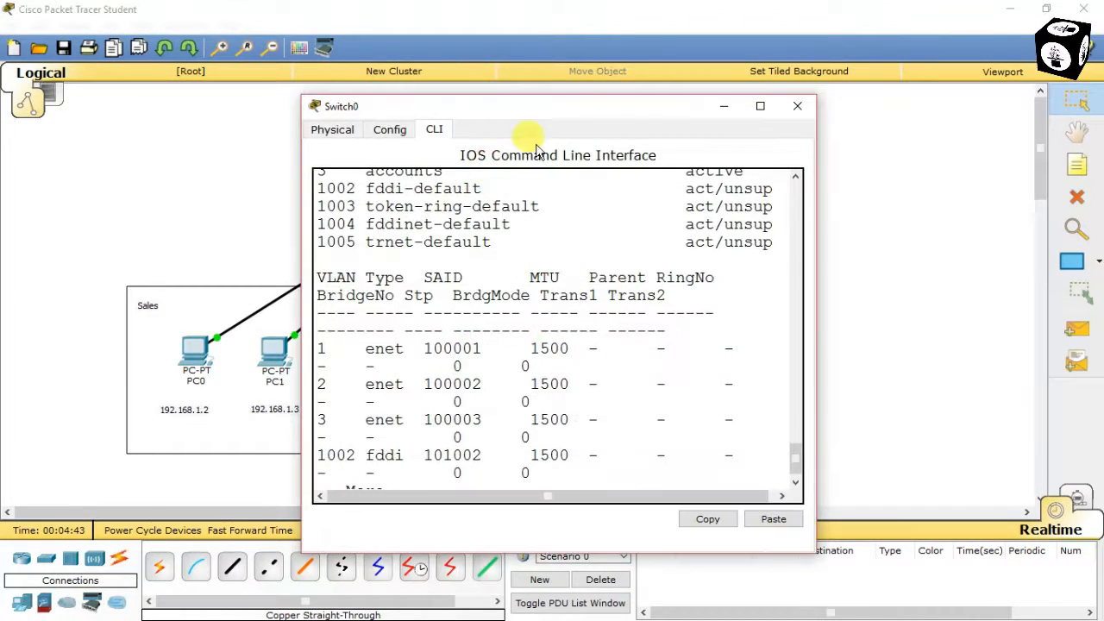
pyautogui.click(761, 106)
pyautogui.press('Return')
pyautogui.press('Return')
pyautogui.press('Return')
pyautogui.press('Return')
pyautogui.press('Return')
pyautogui.press('Return')
pyautogui.press('Return')
pyautogui.press('Return')
pyautogui.press('Return')
pyautogui.press('Return')
pyautogui.press('Return')
pyautogui.press('Return')
pyautogui.press('Return')
pyautogui.press('Return')
pyautogui.press('Return')
pyautogui.press('Return')
pyautogui.press('Return')
pyautogui.press('Return')
pyautogui.press('Return')
pyautogui.press('Return')
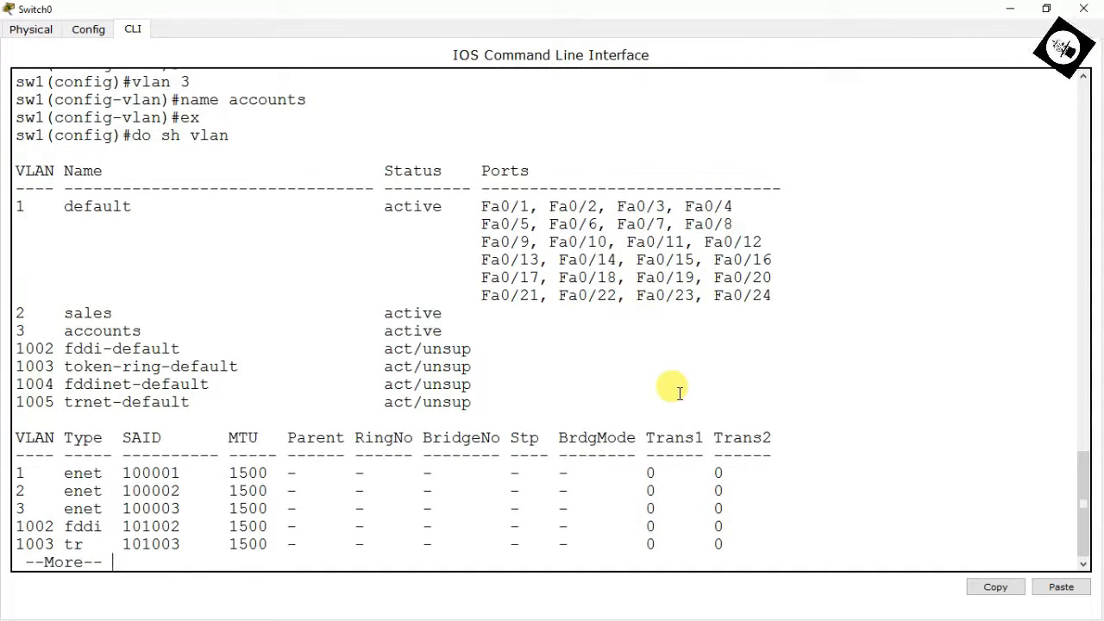
pyautogui.press('Return')
pyautogui.press('Return')
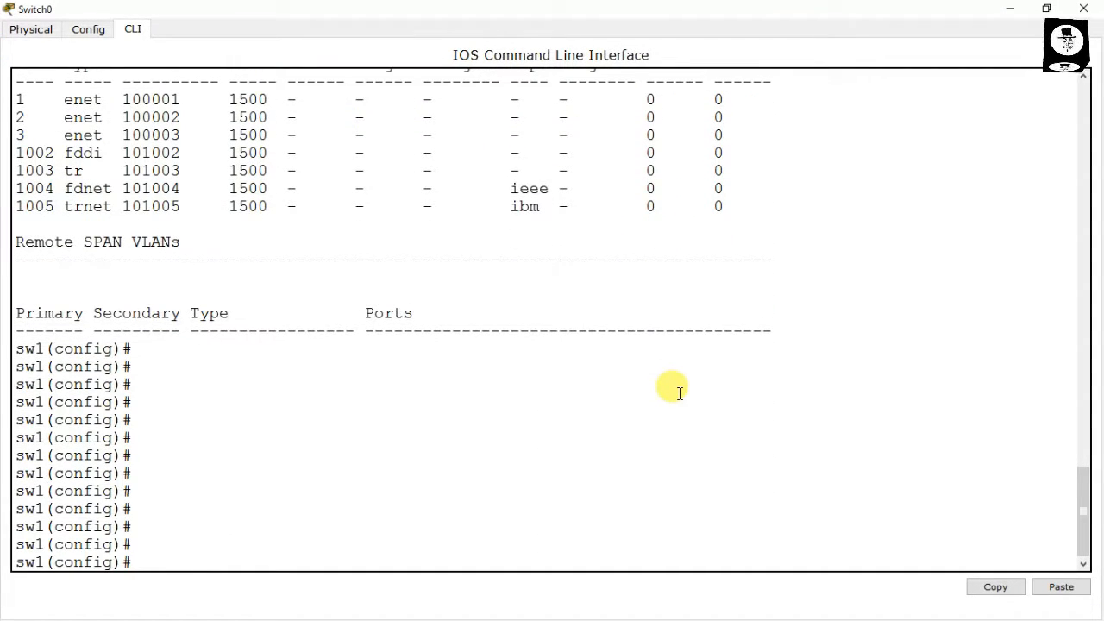
# Try to clear the console output with the clear command from global configuration mode
pyautogui.write('clear')
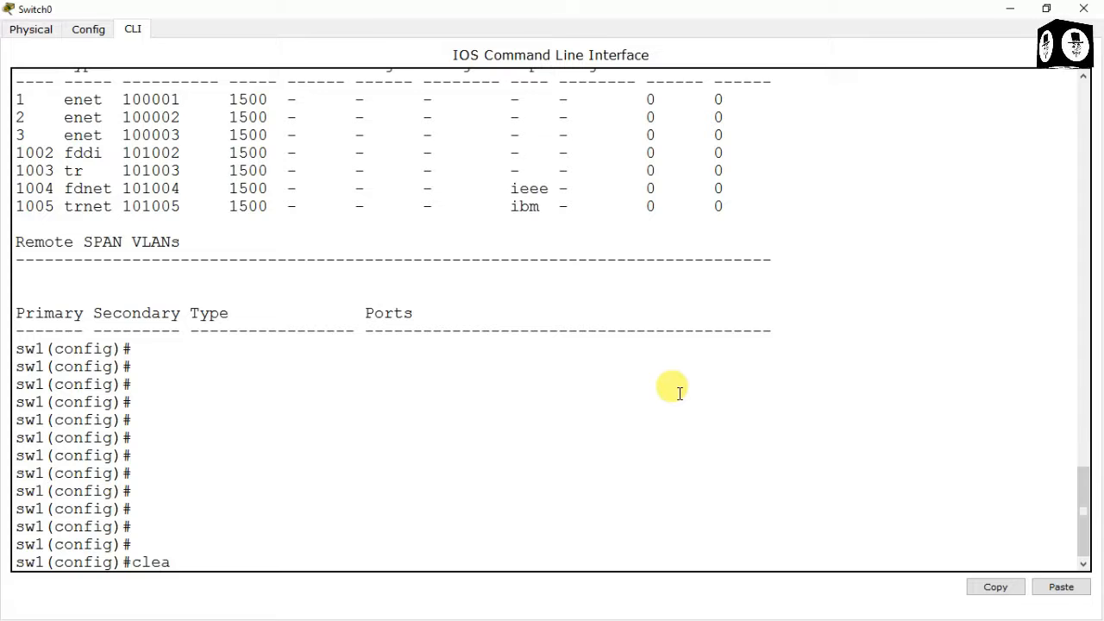
pyautogui.press('Return')
pyautogui.press('Return')
pyautogui.press('Return')
pyautogui.press('Return')
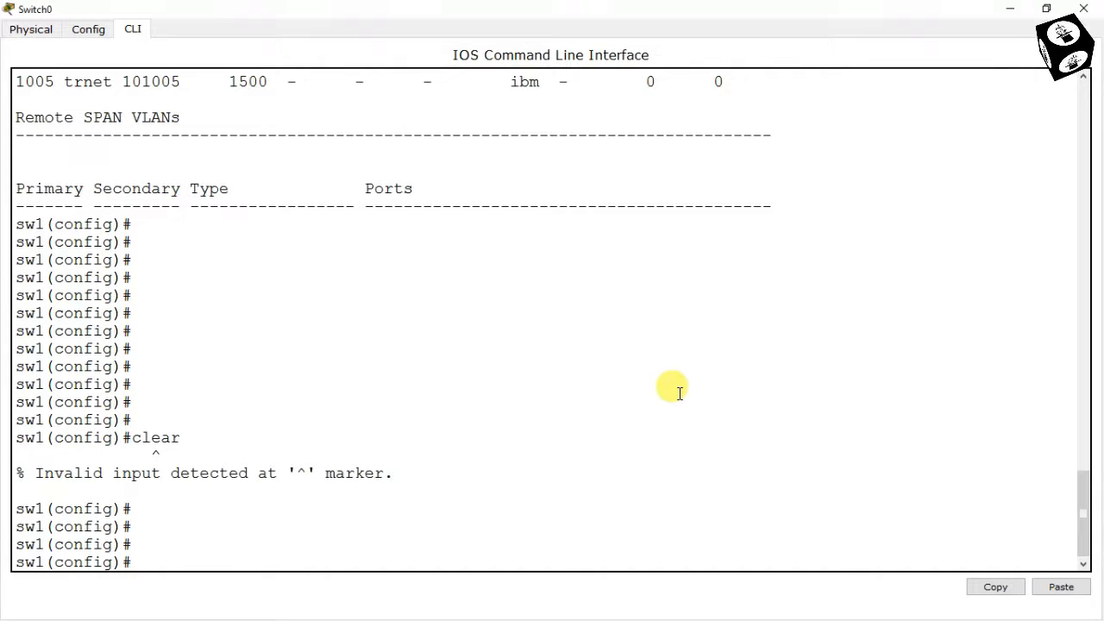
# Leave global configuration mode with ex and re-enter it with config t
pyautogui.write('ex')
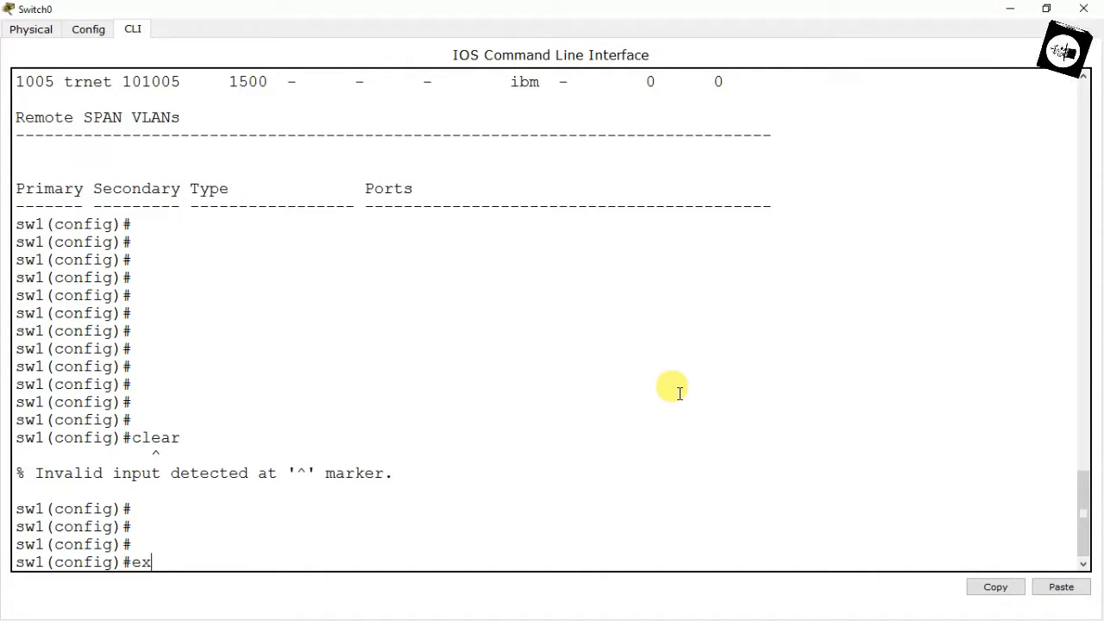
pyautogui.press('Return')
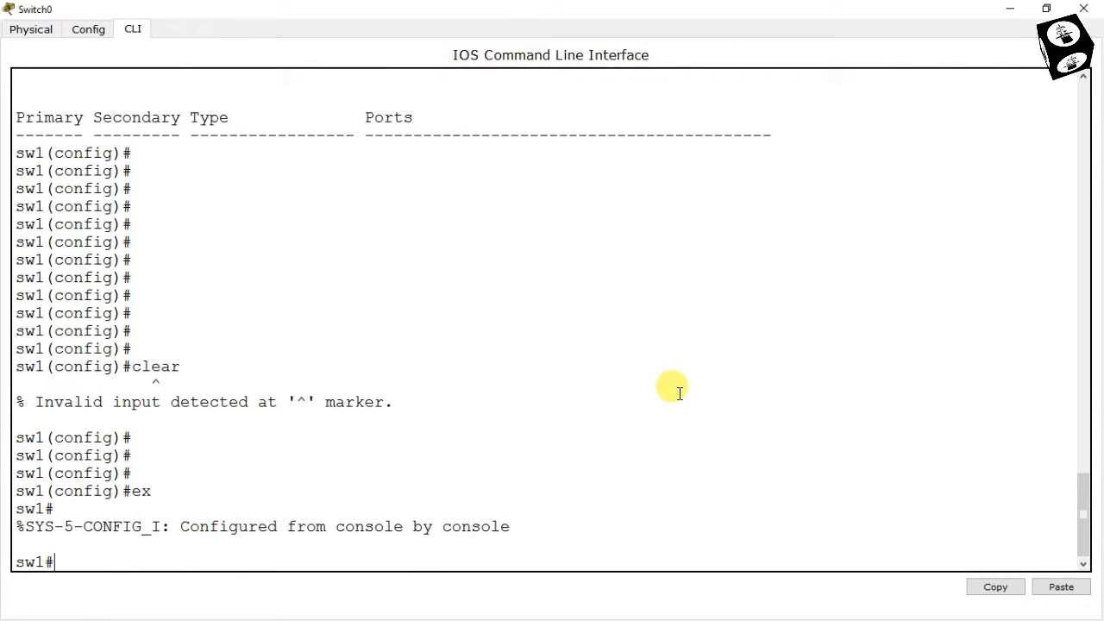
pyautogui.write('config t')
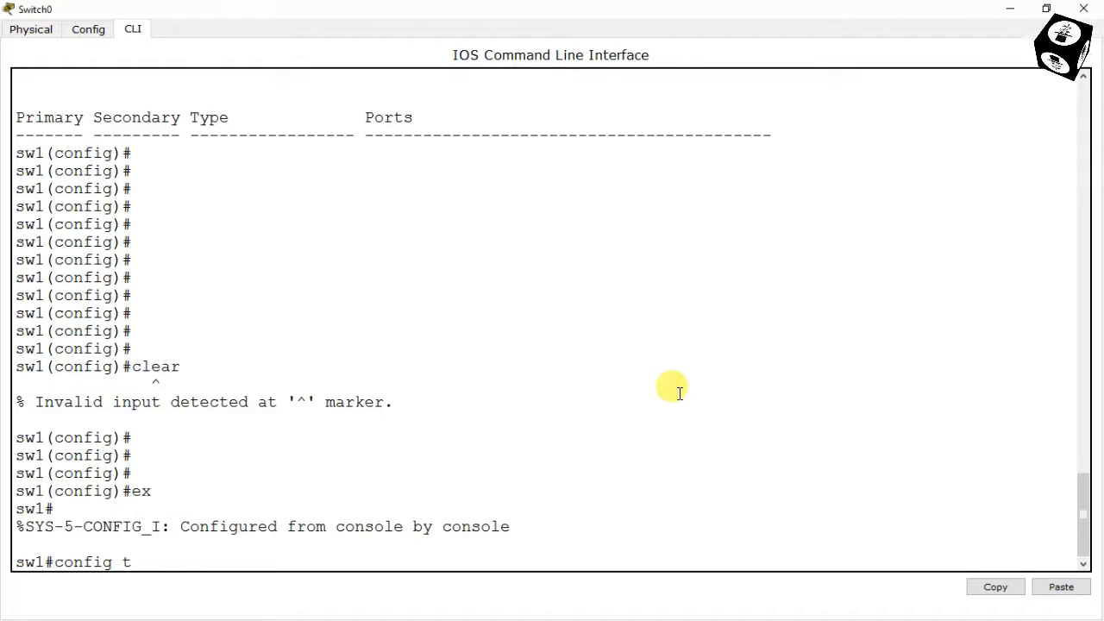
pyautogui.press('Return')
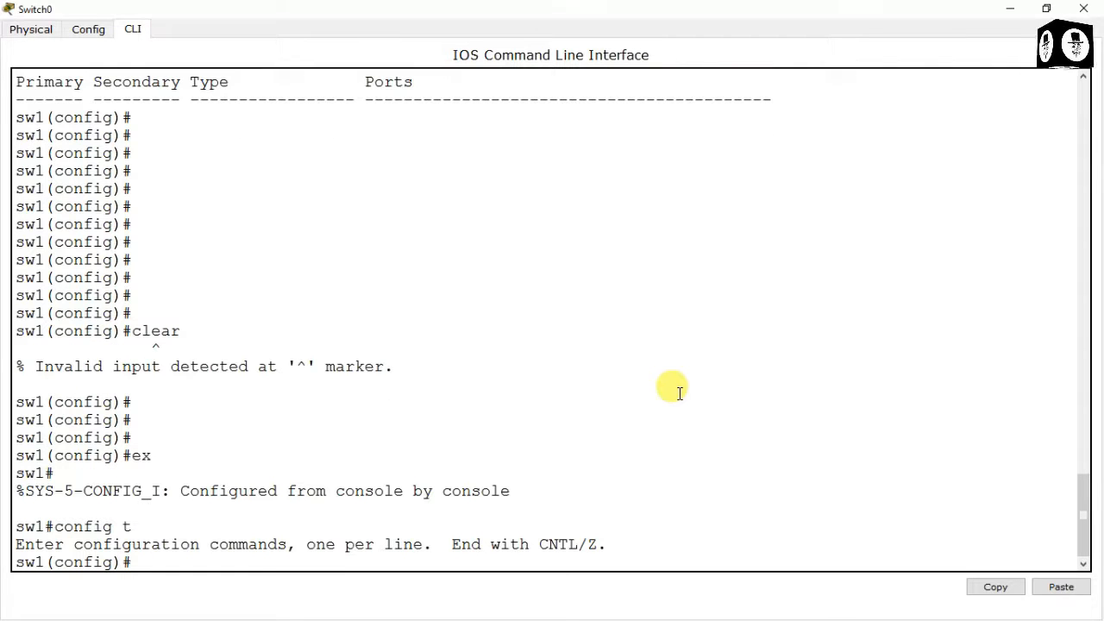
# Enter configuration of interface fa 0/1 and set it to access mode with switchport mode access
pyautogui.write('int')
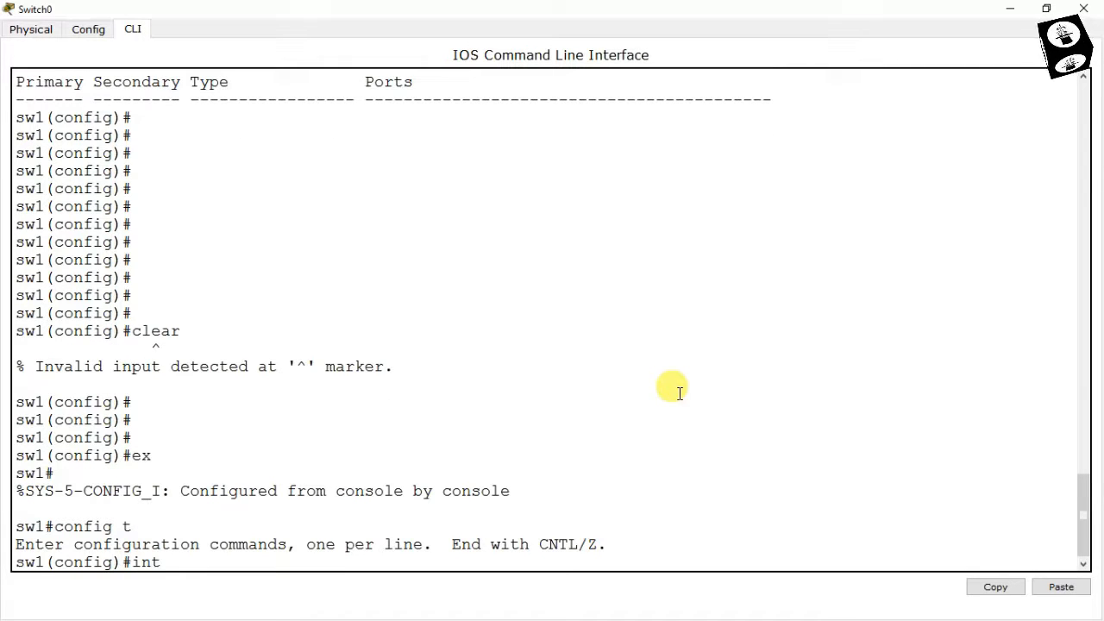
pyautogui.write(' fa 0/1')
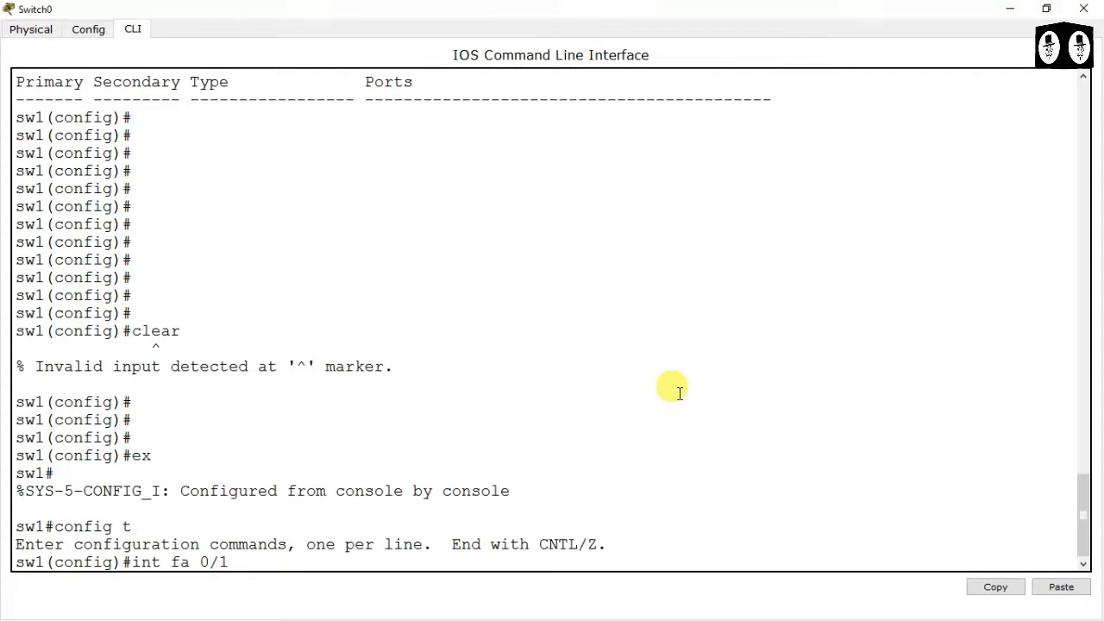
pyautogui.press('Return')
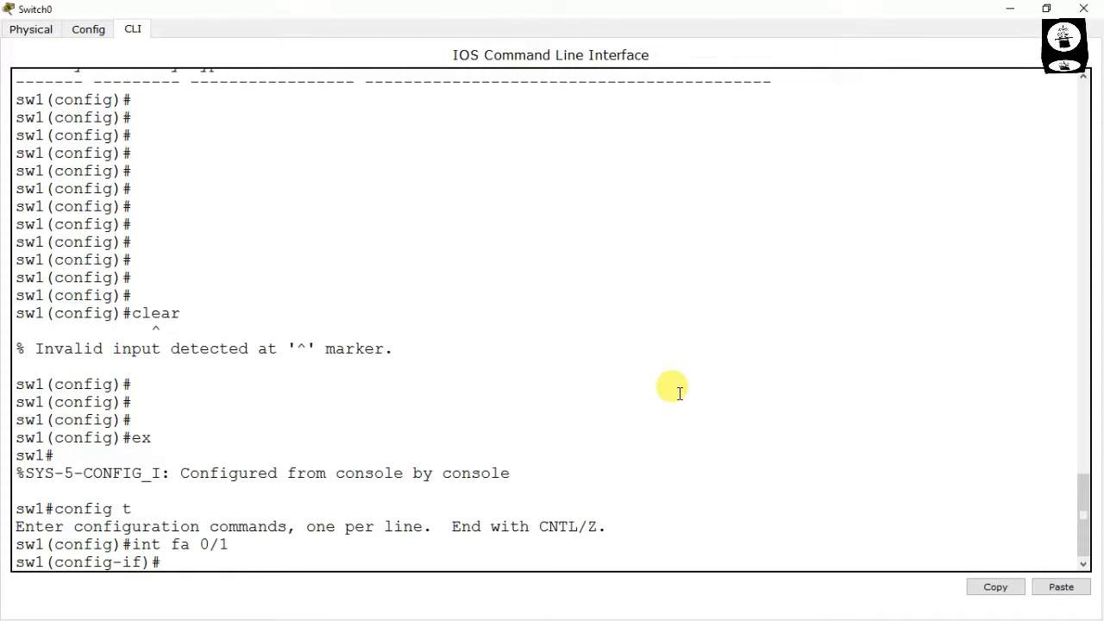
pyautogui.write('swu')
pyautogui.press('BackSpace')
pyautogui.write('itcch')
pyautogui.press('Tab')
pyautogui.press('BackSpace')
pyautogui.press('BackSpace')
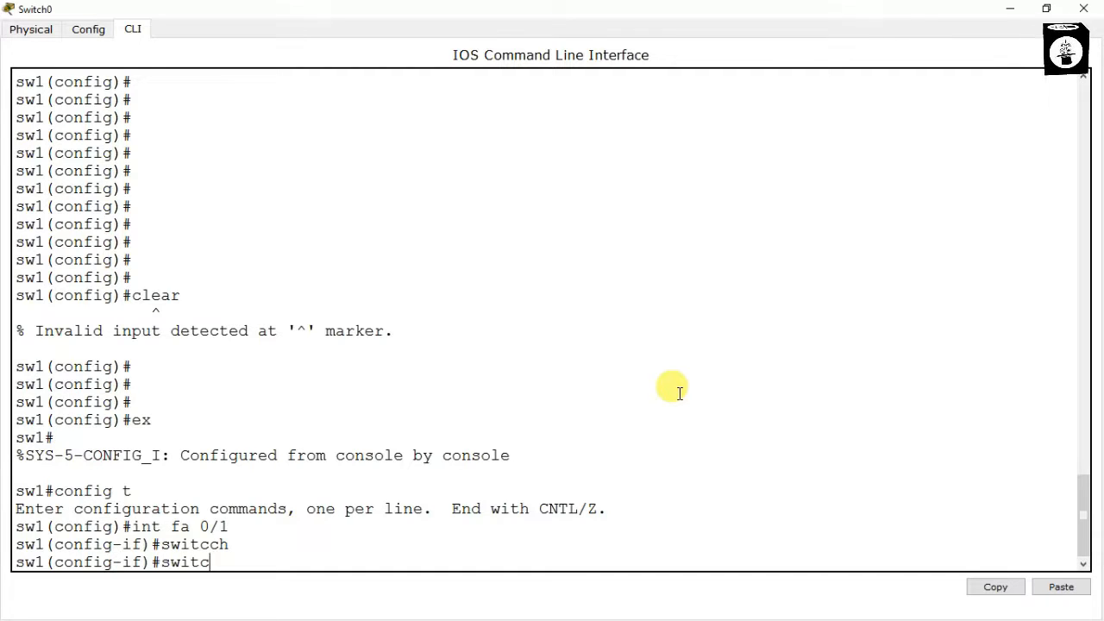
pyautogui.write('h')
pyautogui.press('Tab')
pyautogui.write('mo')
pyautogui.press('Tab')
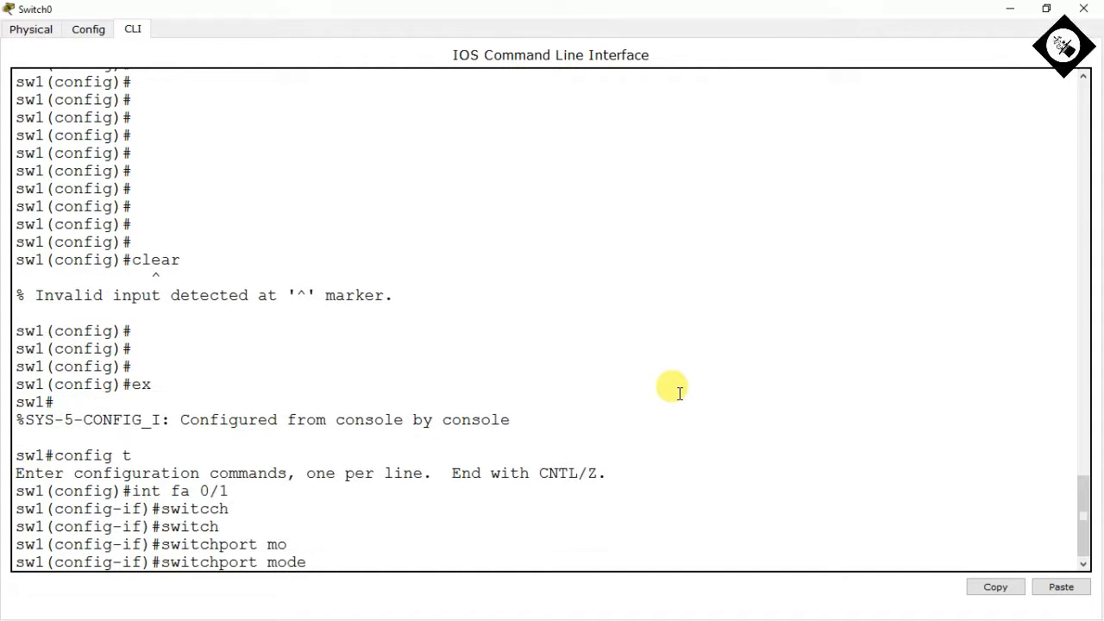
pyautogui.write('a')
pyautogui.press('Tab')
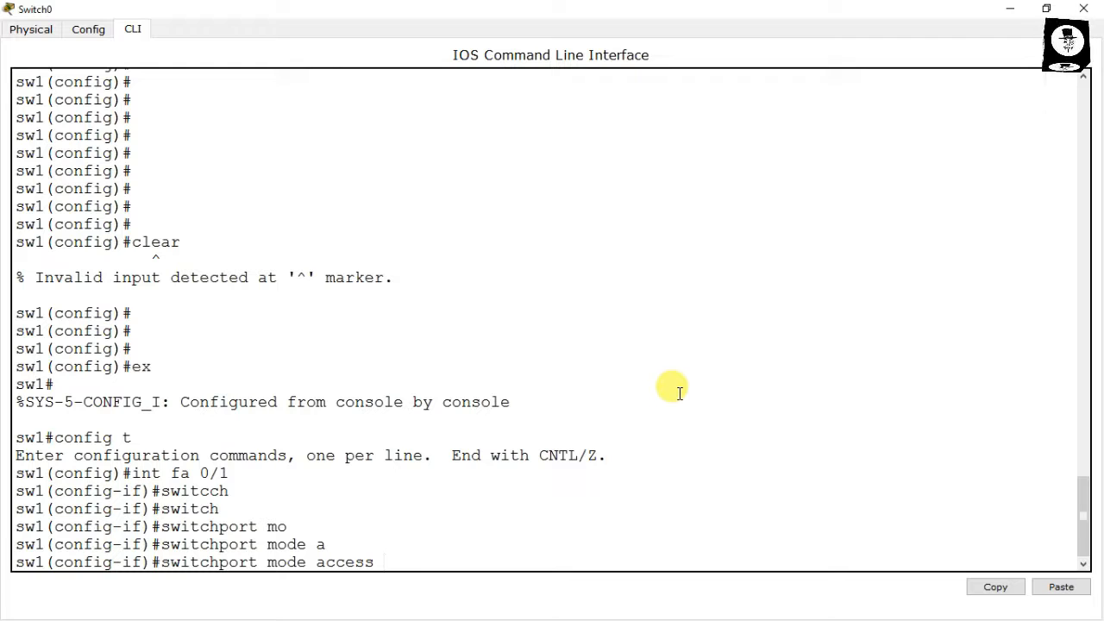
pyautogui.press('Return')
# Assign interface fa 0/1 to the sales VLAN with switchport access vlan 2
pyautogui.write('sw1(config-if)#sw')
pyautogui.press('Tab')
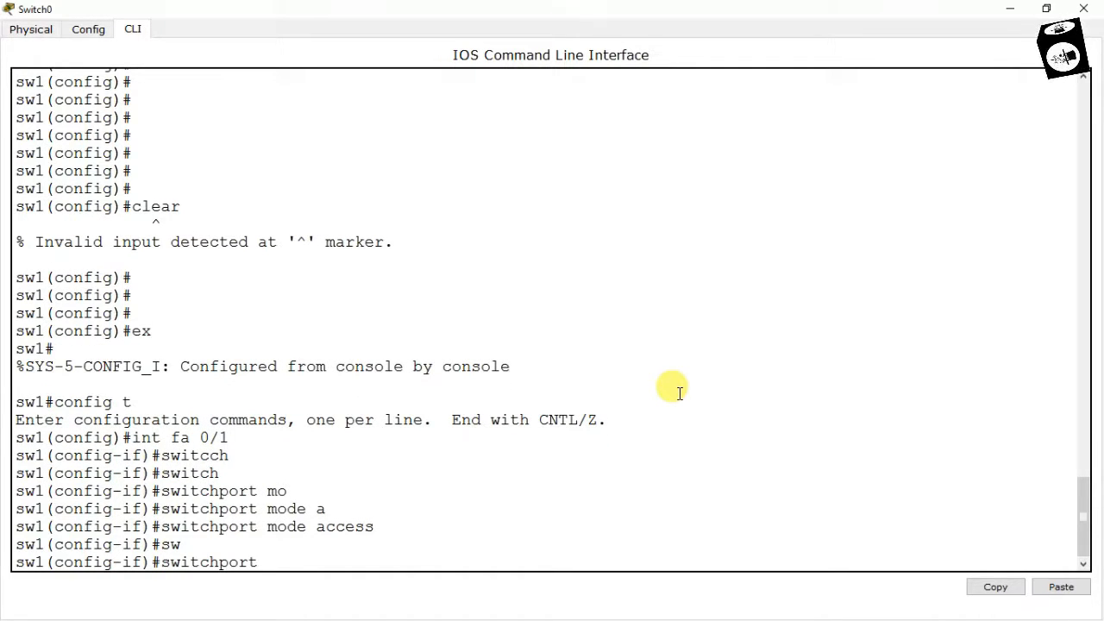
pyautogui.write('a')
pyautogui.press('Tab')
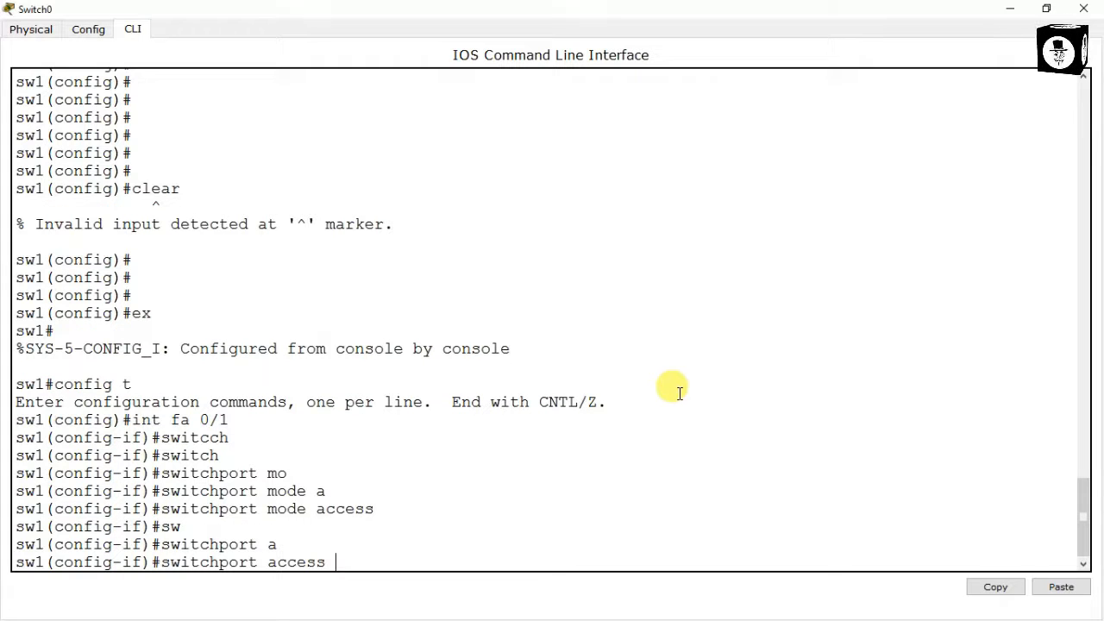
pyautogui.write('vlan2')
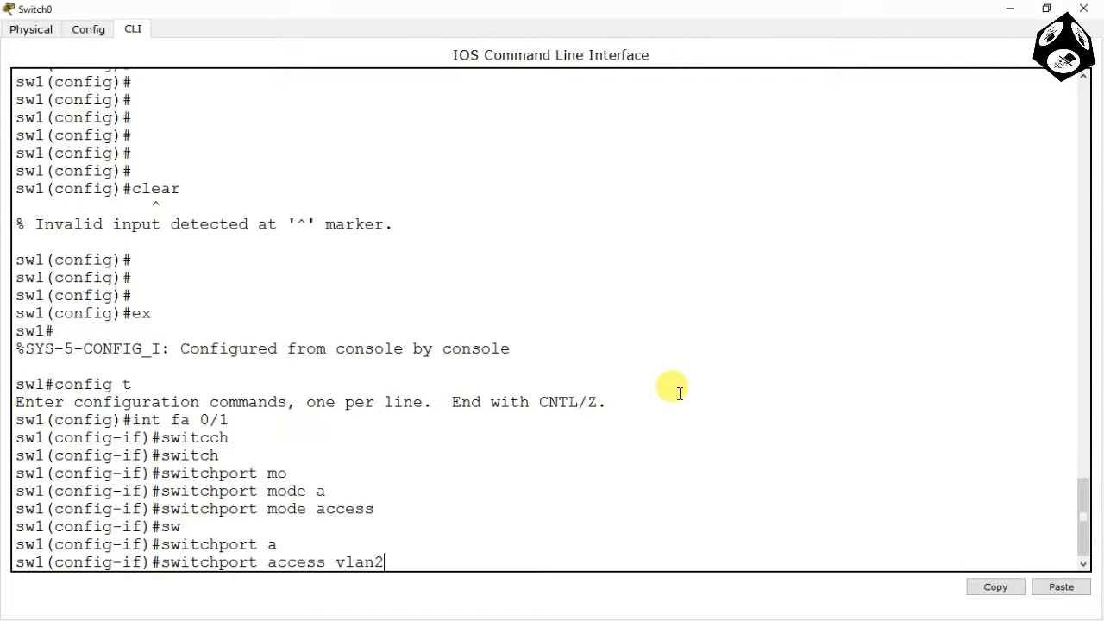
pyautogui.press('Return')
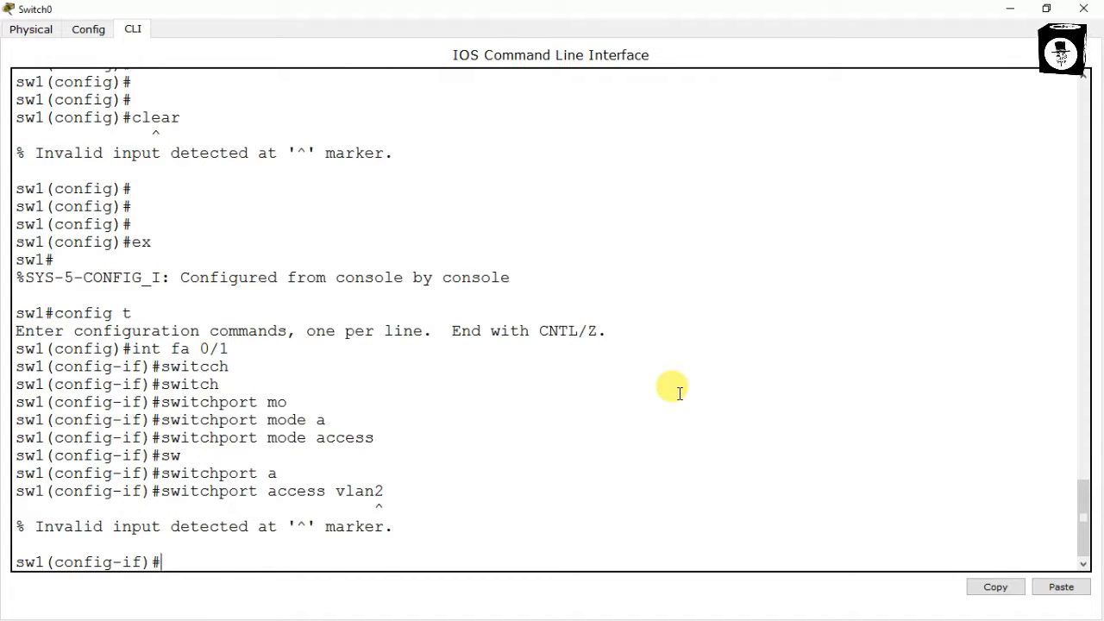
pyautogui.press('Up')
pyautogui.press('Left')
pyautogui.press('Return')
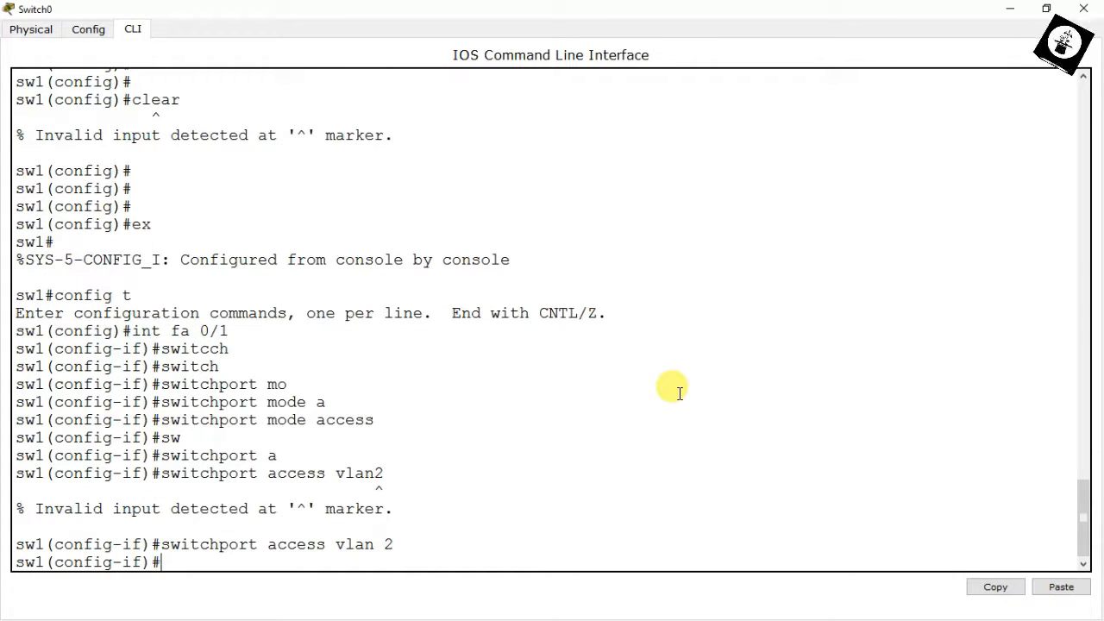
# Leave the fa 0/1 interface configuration with ex and enter configuration of interface fa 0/2
pyautogui.write('ex')
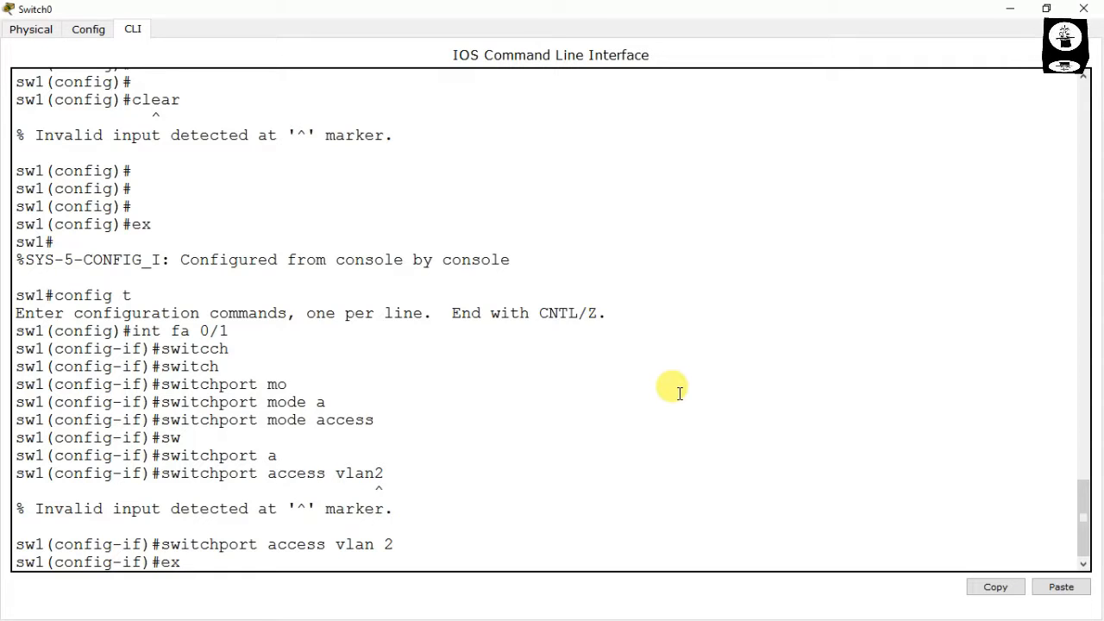
pyautogui.press('Return')
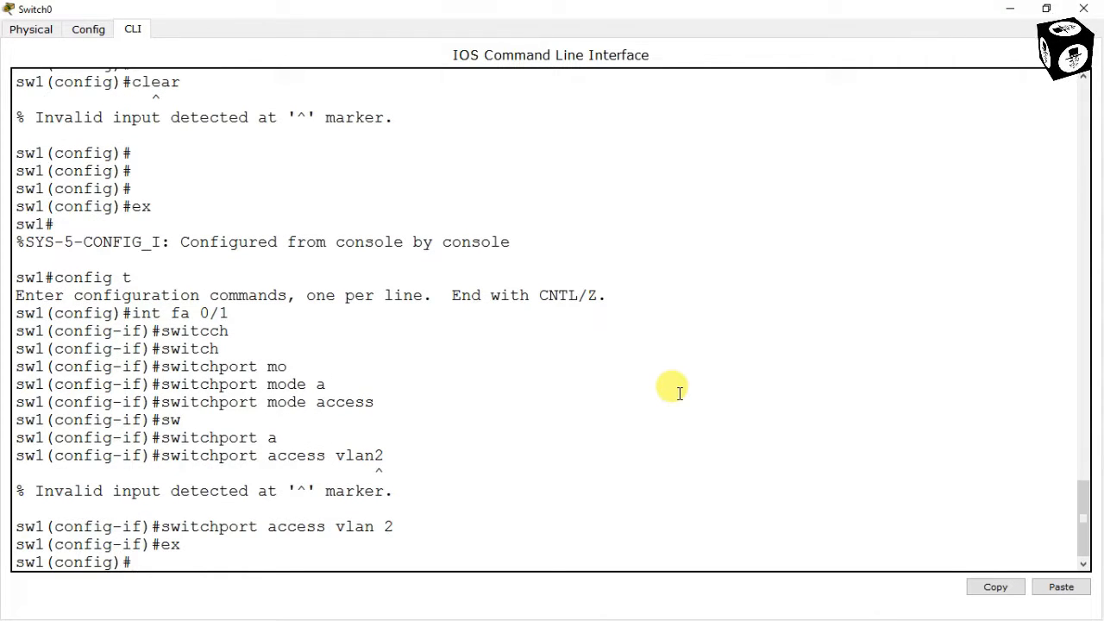
pyautogui.write('in')
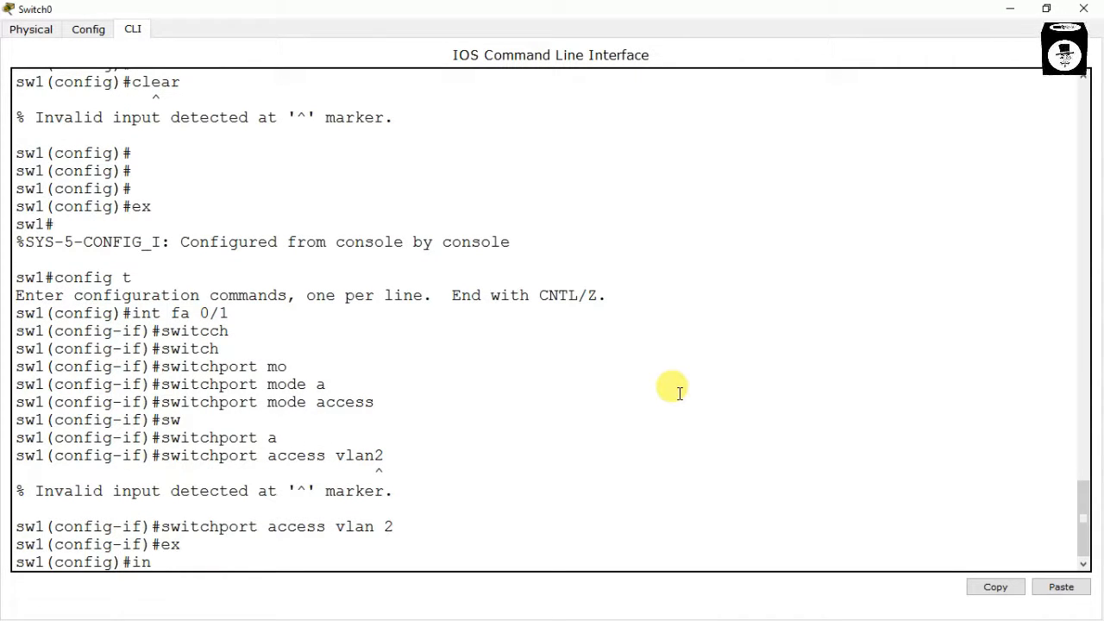
pyautogui.write('t fa')
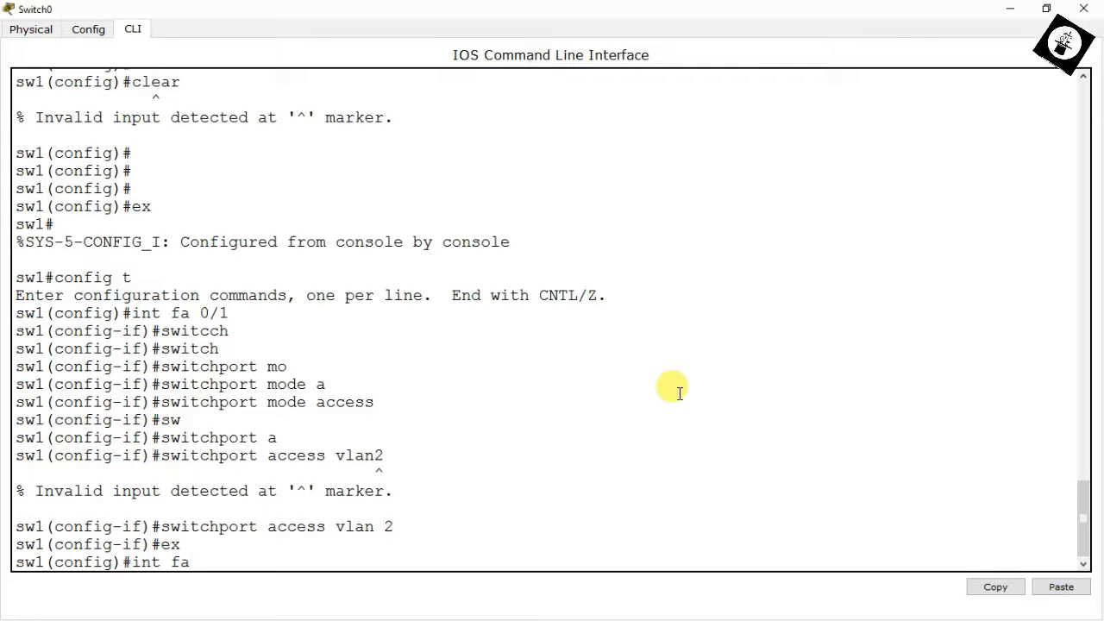
pyautogui.write(' 0/')
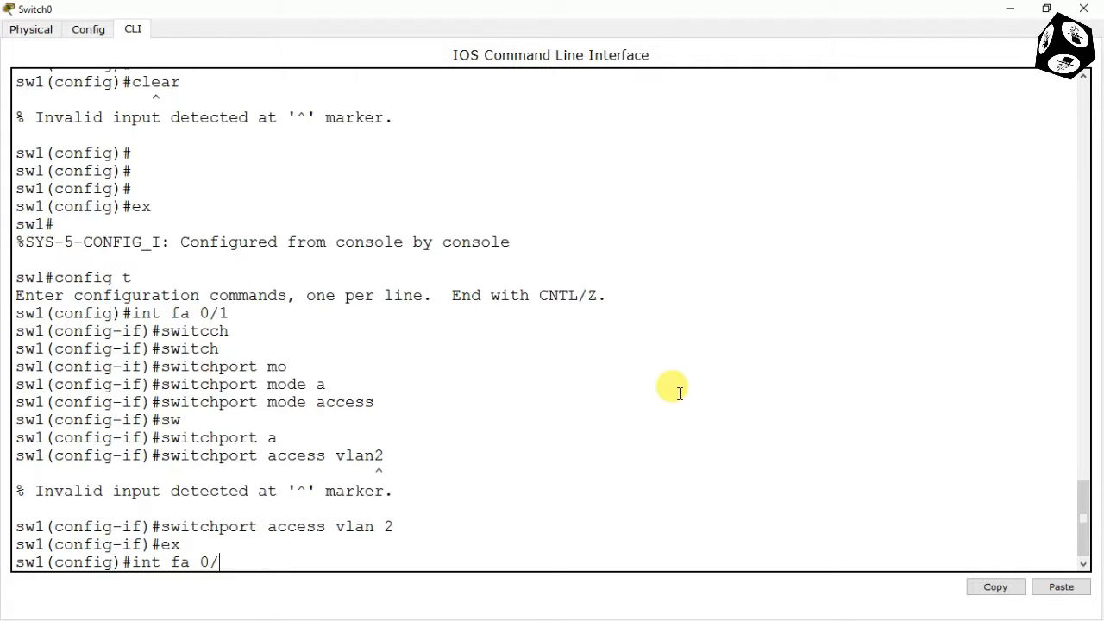
pyautogui.write('2')
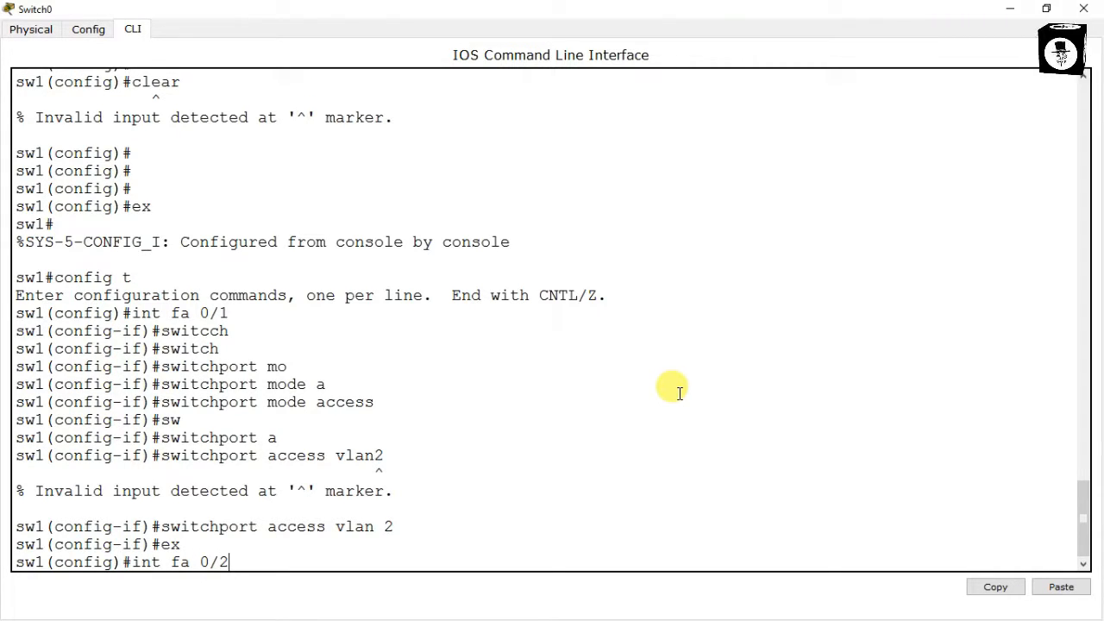
pyautogui.press('Return')
# Set interface fa 0/2 to access mode with switchport mode access
pyautogui.write('sw1(config-if)#sw')
pyautogui.press('Tab')
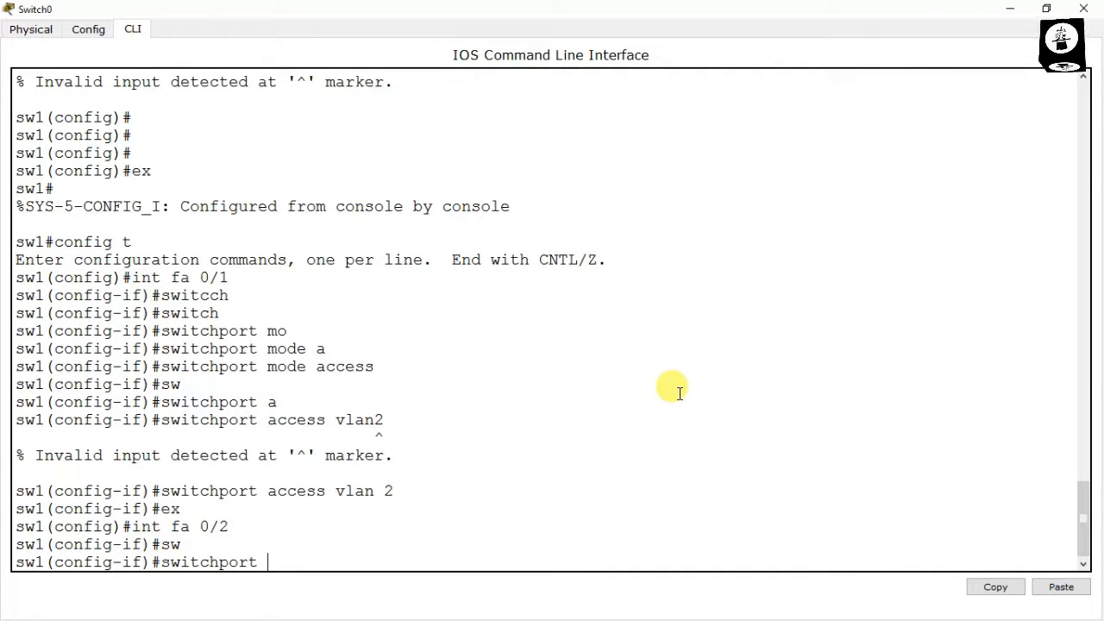
pyautogui.write('m')
pyautogui.press('Tab')
pyautogui.write('a')
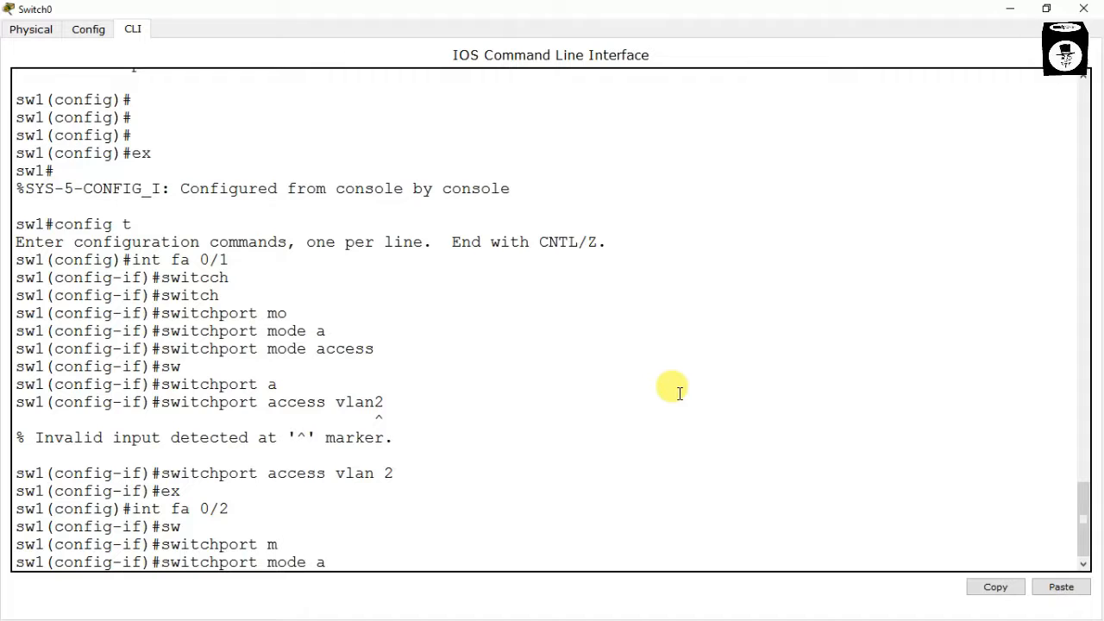
pyautogui.press('Tab')
pyautogui.press('Return')
# Assign interface fa 0/2 to the sales VLAN with switchport access vlan 2
pyautogui.write('sw')
pyautogui.press('Tab')
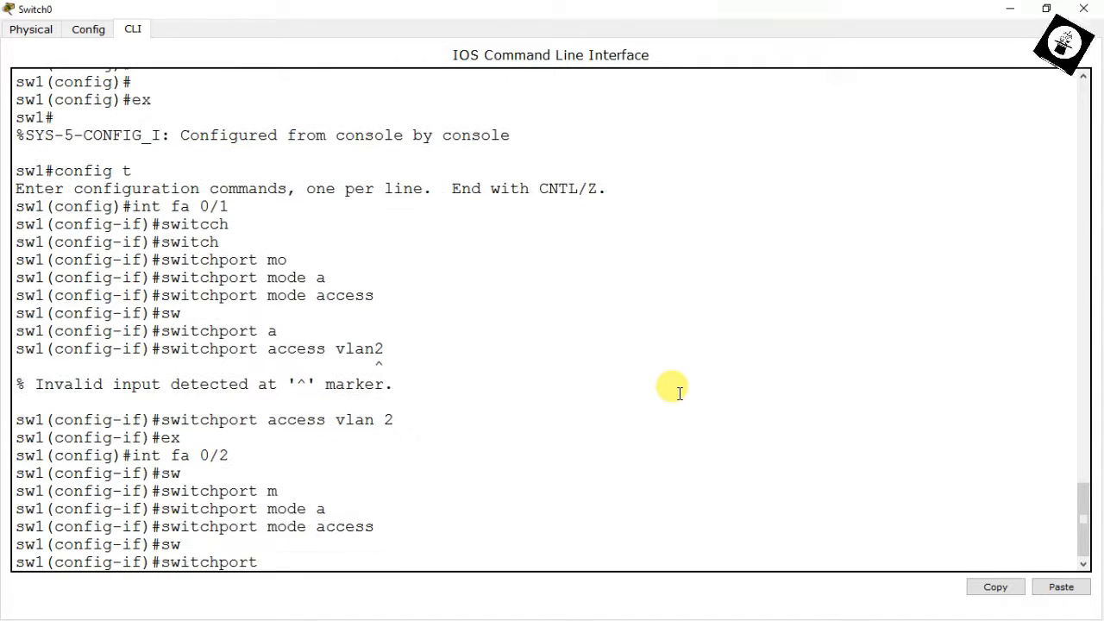
pyautogui.write('a')
pyautogui.press('Tab')
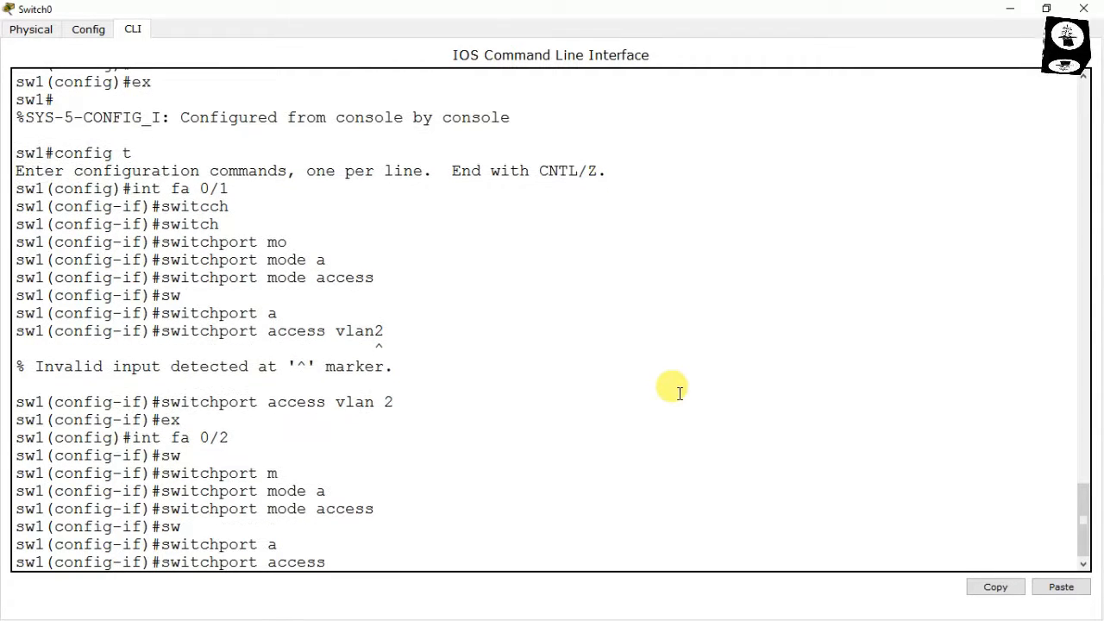
pyautogui.write('vl')
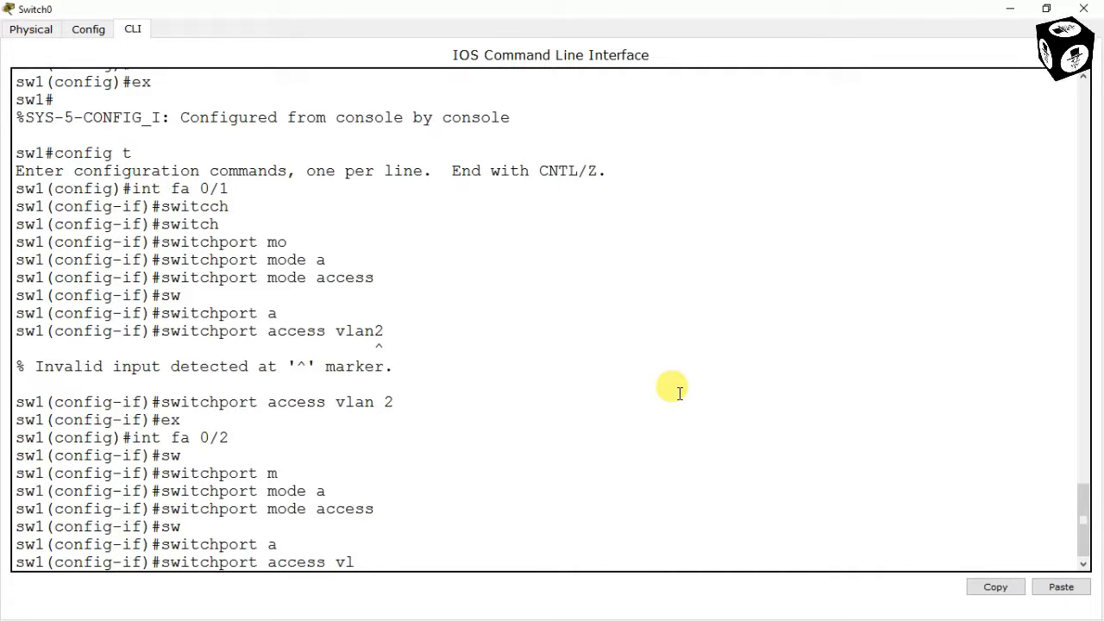
pyautogui.write('an 3')
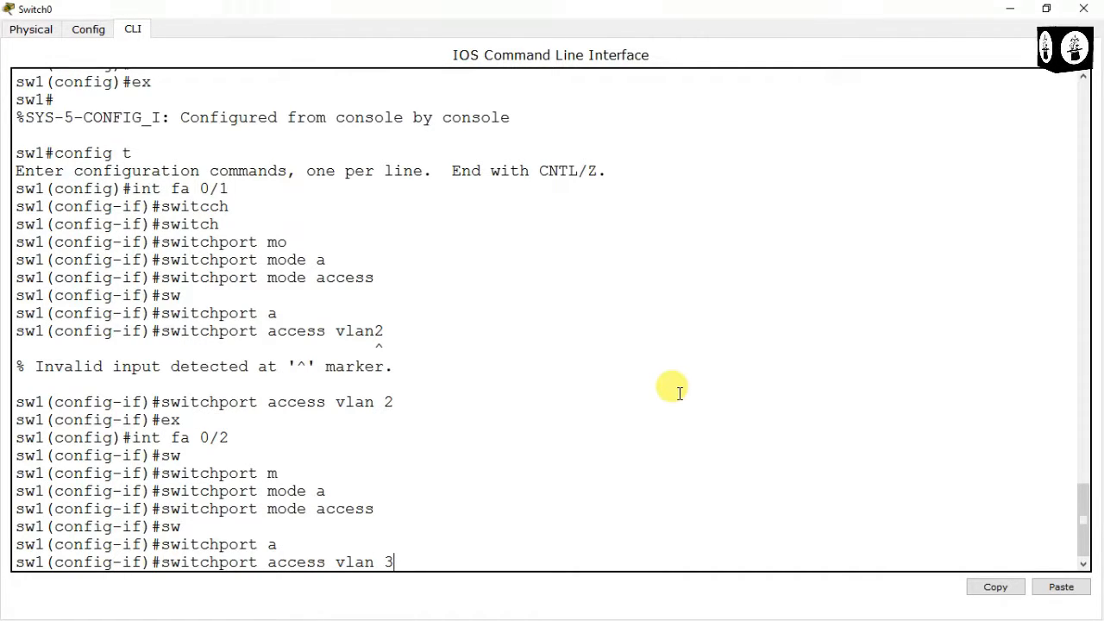
pyautogui.press('BackSpace')
pyautogui.write('2')
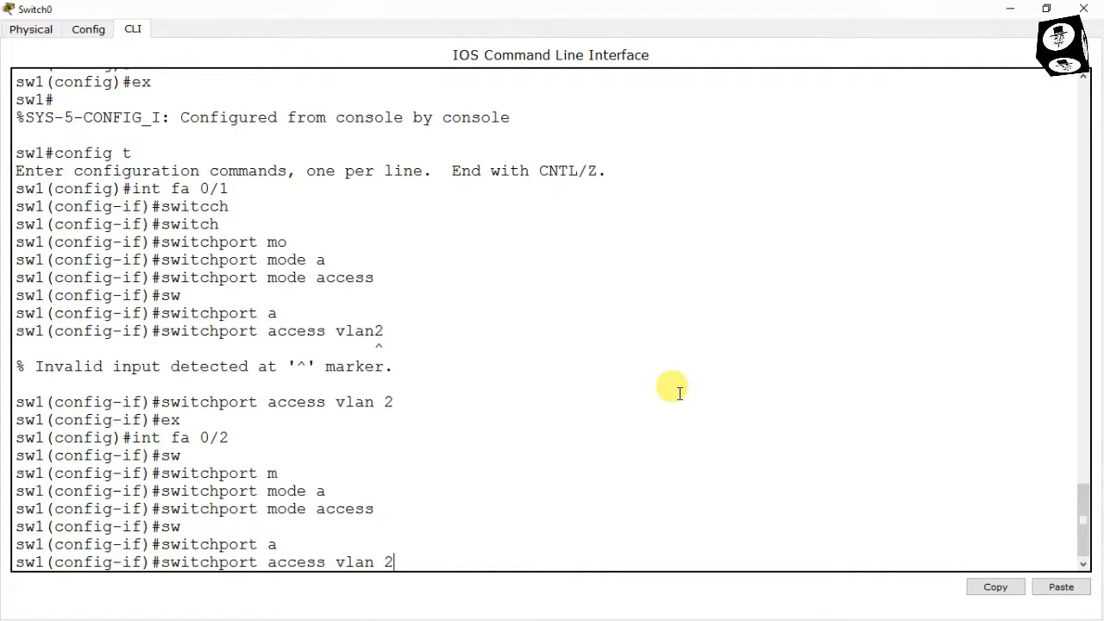
pyautogui.press('Return')
pyautogui.press('Return')
# List the VLANs with do sh vlan and highlight the sales row to check its assigned ports
pyautogui.write('d')
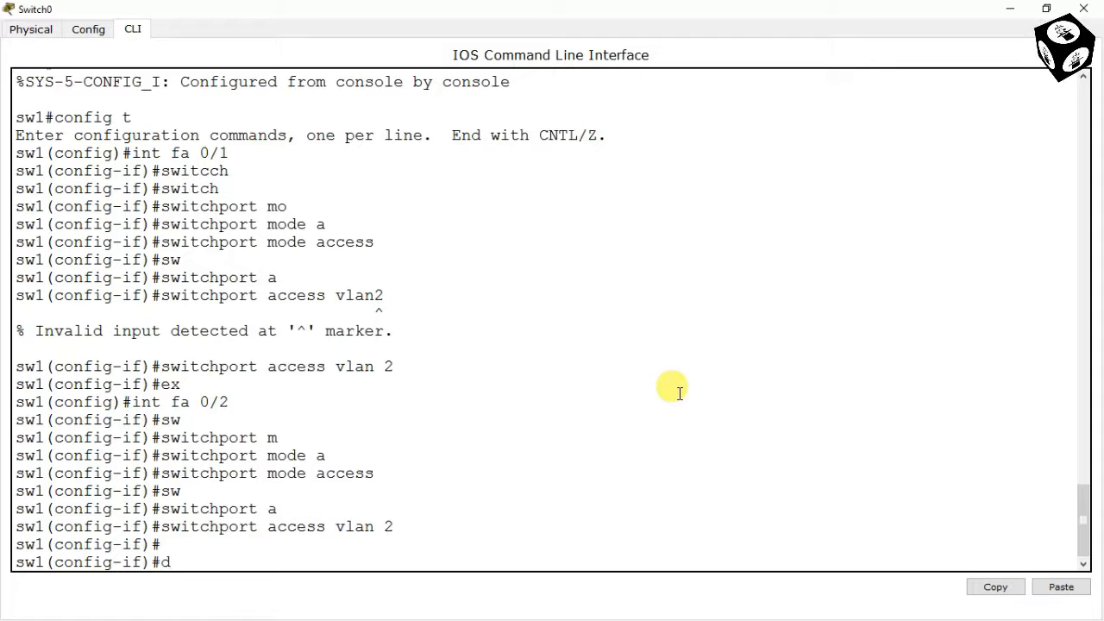
pyautogui.write('o sh vlan')
pyautogui.press('Return')
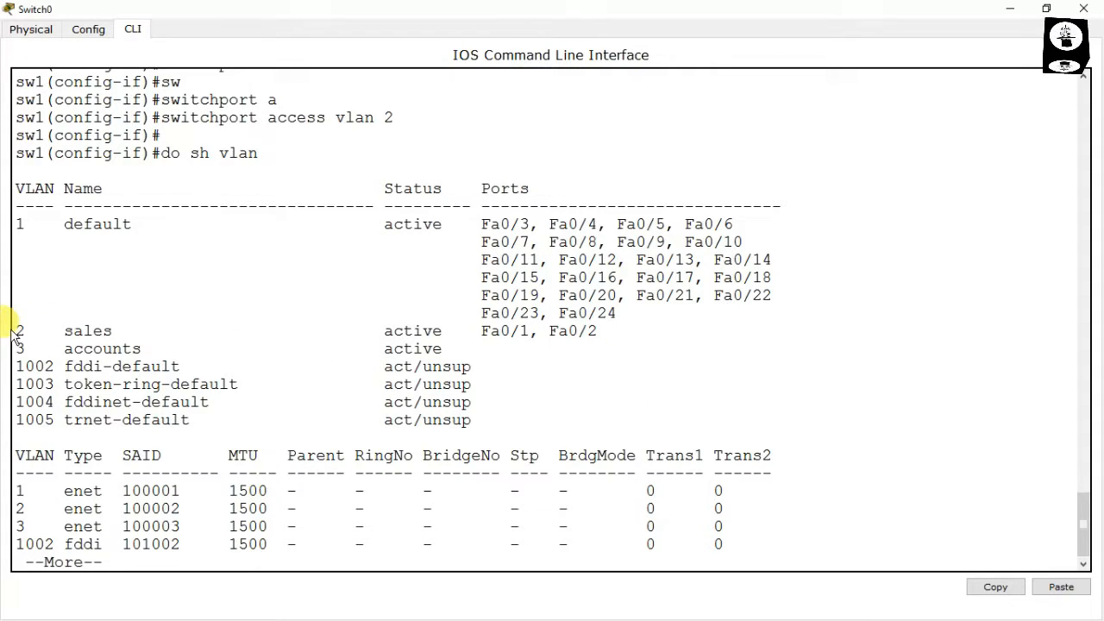
pyautogui.moveTo(14, 330); pyautogui.dragTo(598, 334)
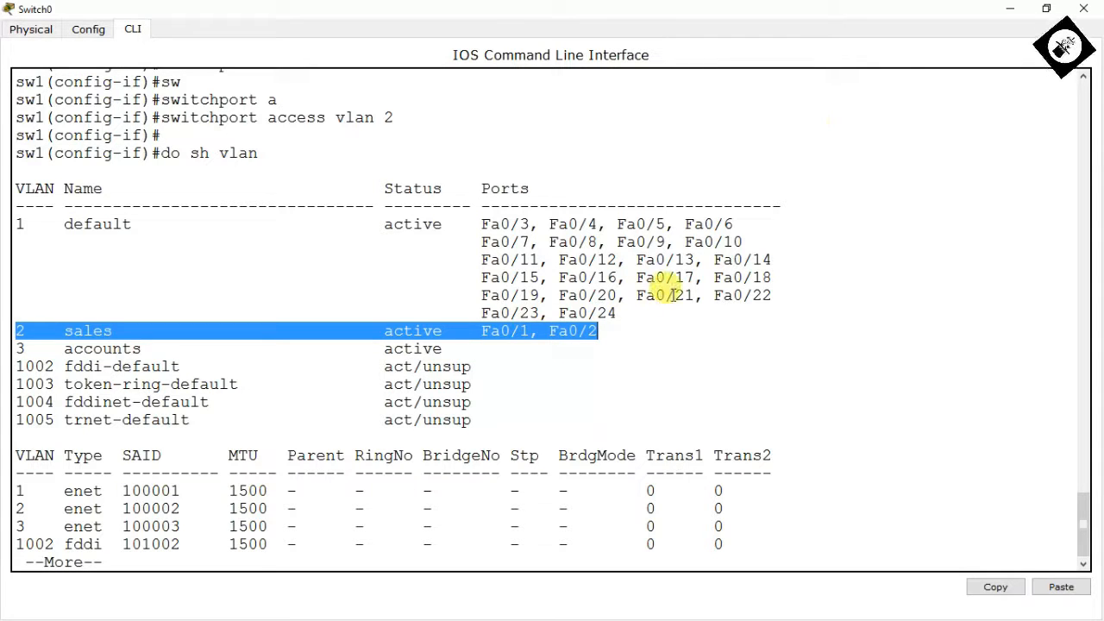
# Restore Switch0's window to its smaller size and move it aside to compare the sales VLAN entry with the topology
pyautogui.click(1047, 9)
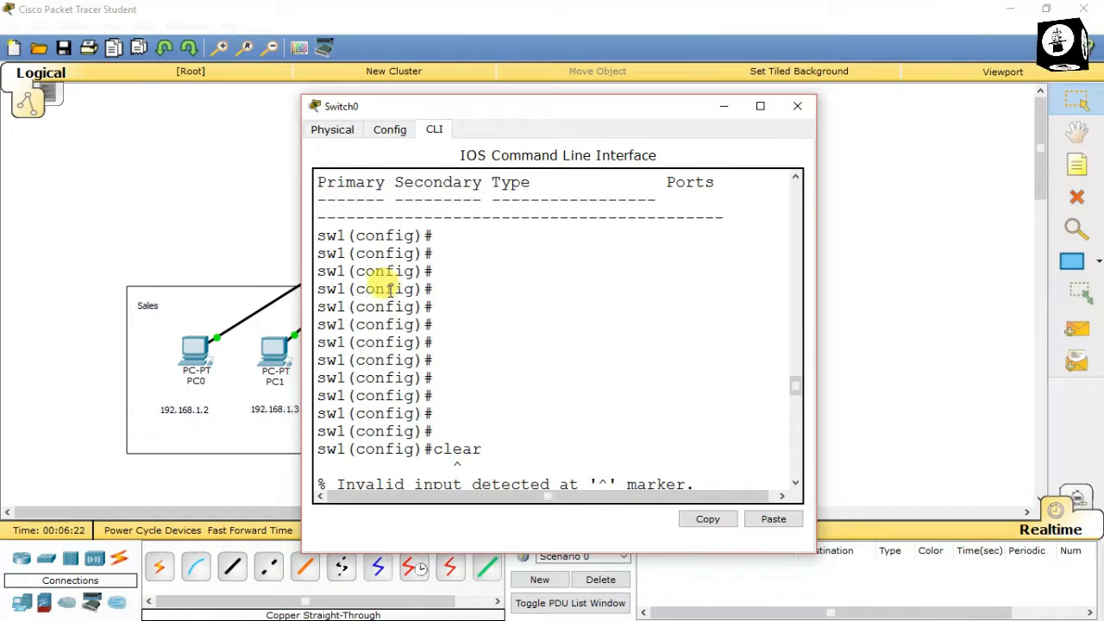
pyautogui.moveTo(796, 394); pyautogui.dragTo(793, 464)
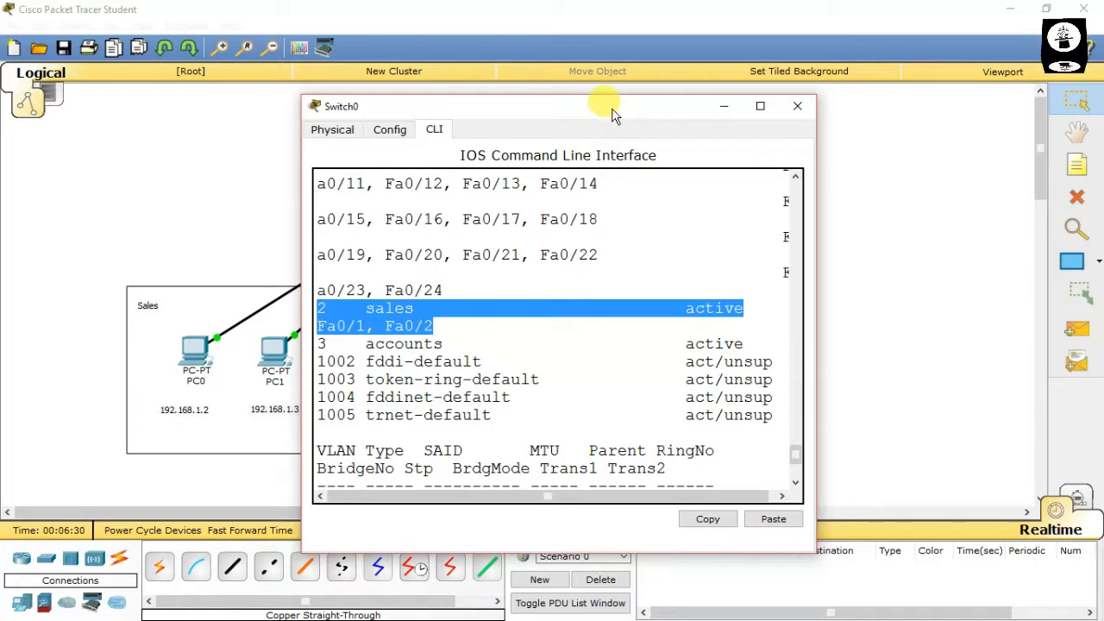
pyautogui.moveTo(623, 115); pyautogui.dragTo(821, 220)
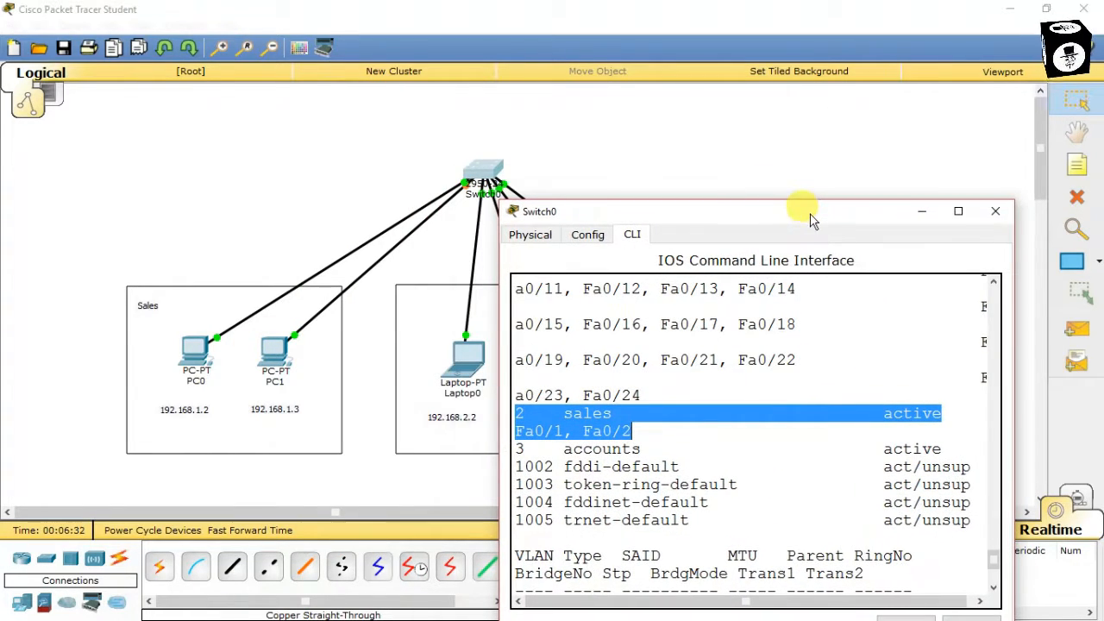
# Maximize Switch0's window and page through the remaining VLAN listing to the interface configuration prompt
pyautogui.click(958, 211)
pyautogui.click(803, 434)
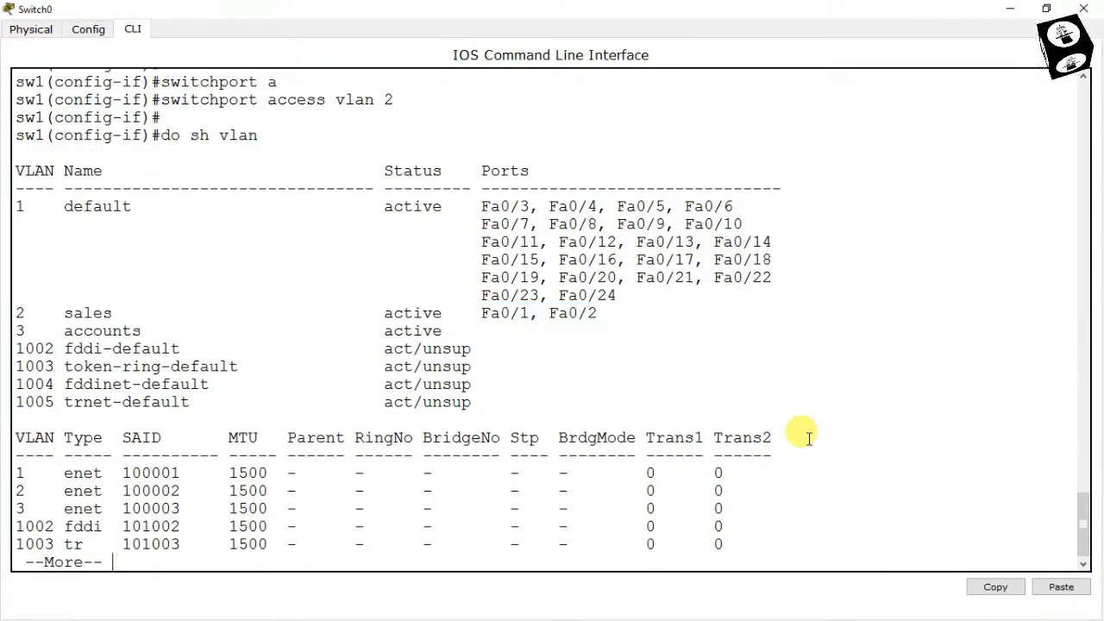
pyautogui.press('Return')
pyautogui.press('Return')
pyautogui.press('Return')
pyautogui.press('Return')
pyautogui.press('Return')
pyautogui.press('Return')
pyautogui.press('Return')
pyautogui.press('Return')
pyautogui.press('Return')
pyautogui.press('Return')
pyautogui.press('Return')
pyautogui.press('Return')
pyautogui.press('Return')
pyautogui.press('Return')
pyautogui.press('Return')
pyautogui.press('Return')
pyautogui.press('Return')
pyautogui.press('Return')
pyautogui.press('Return')
pyautogui.press('Return')
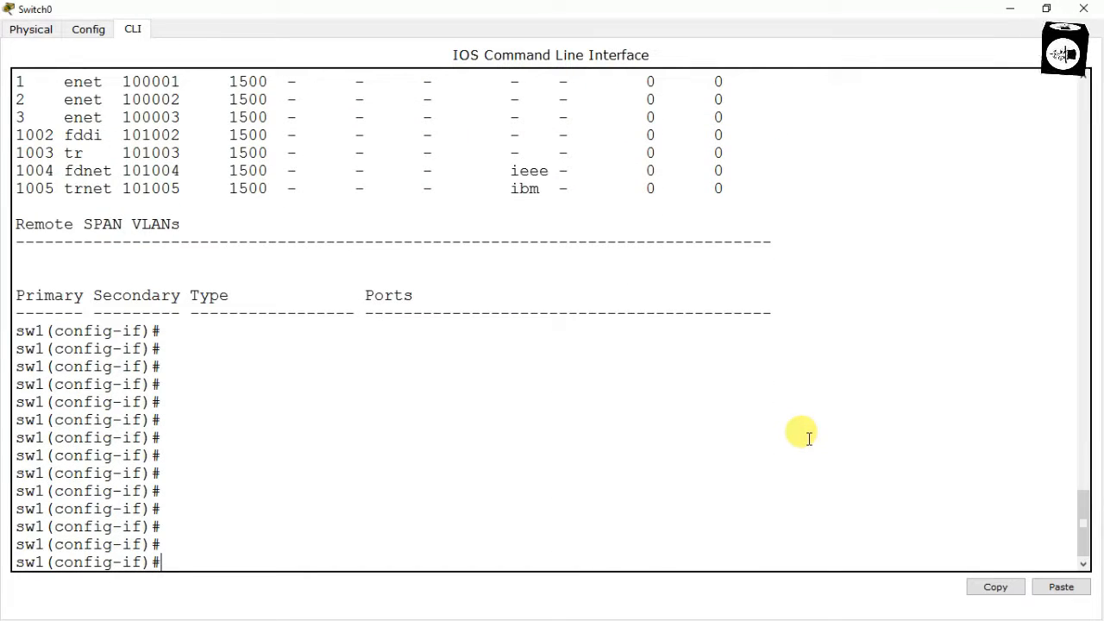
# Leave the fa 0/2 interface configuration with ex and enter configuration of the port range with int range fa 0/3-6
pyautogui.write('ex')
pyautogui.press('Return')
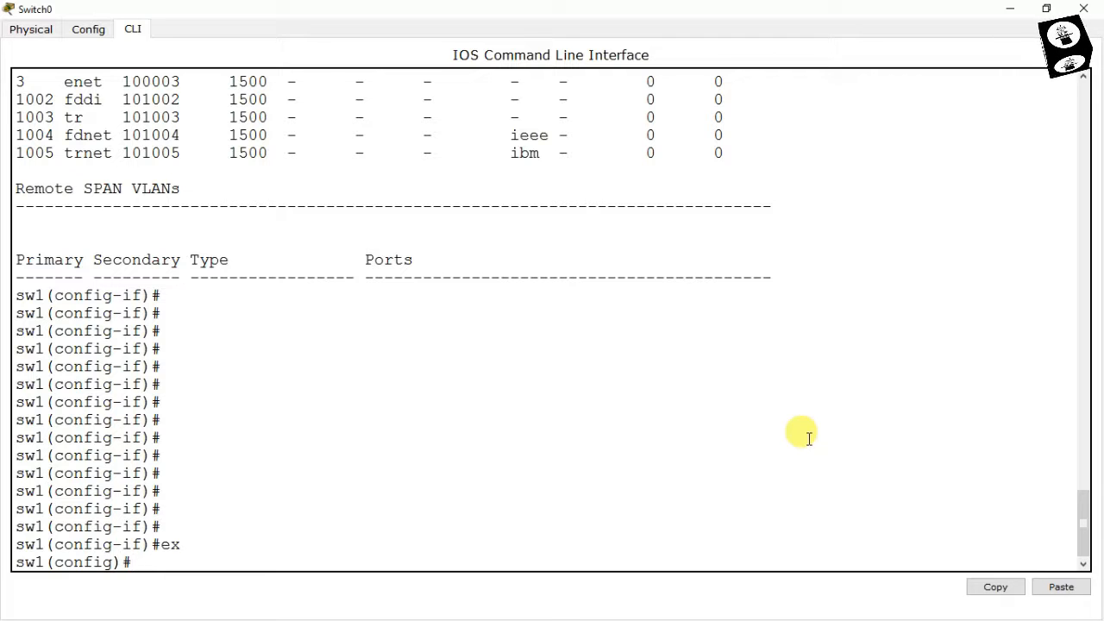
pyautogui.write('int ')
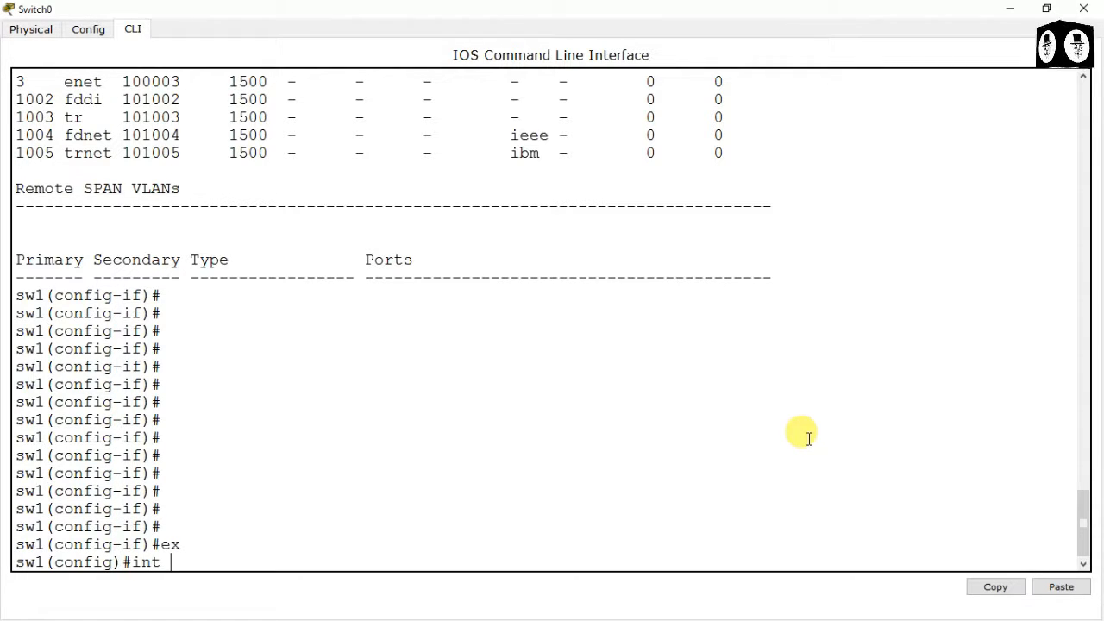
pyautogui.write('r')
pyautogui.press('Tab')
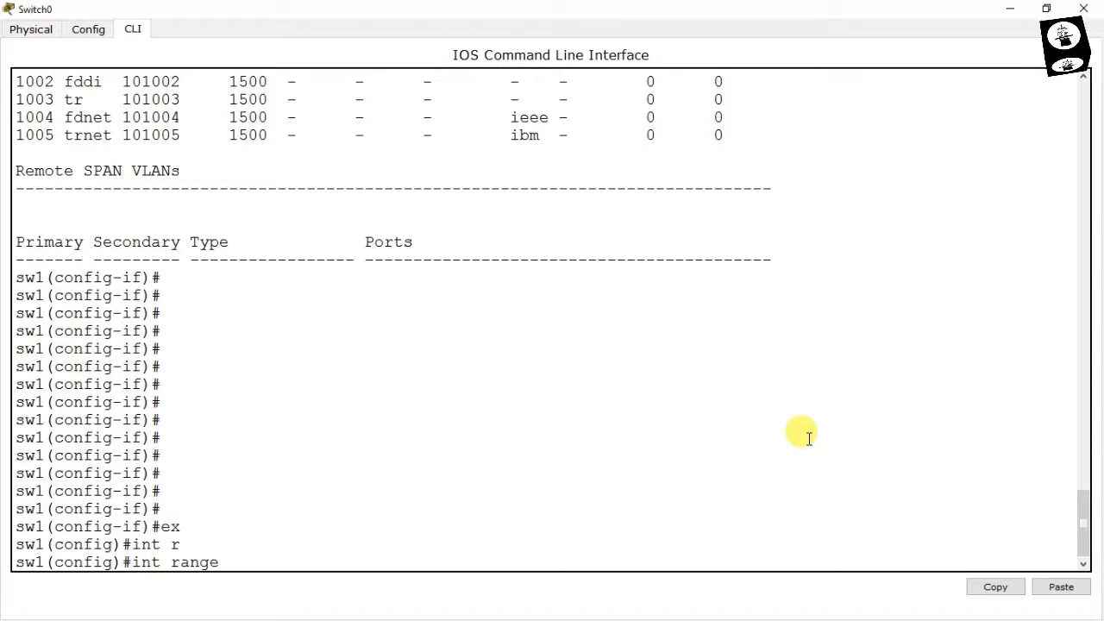
pyautogui.write('fa')
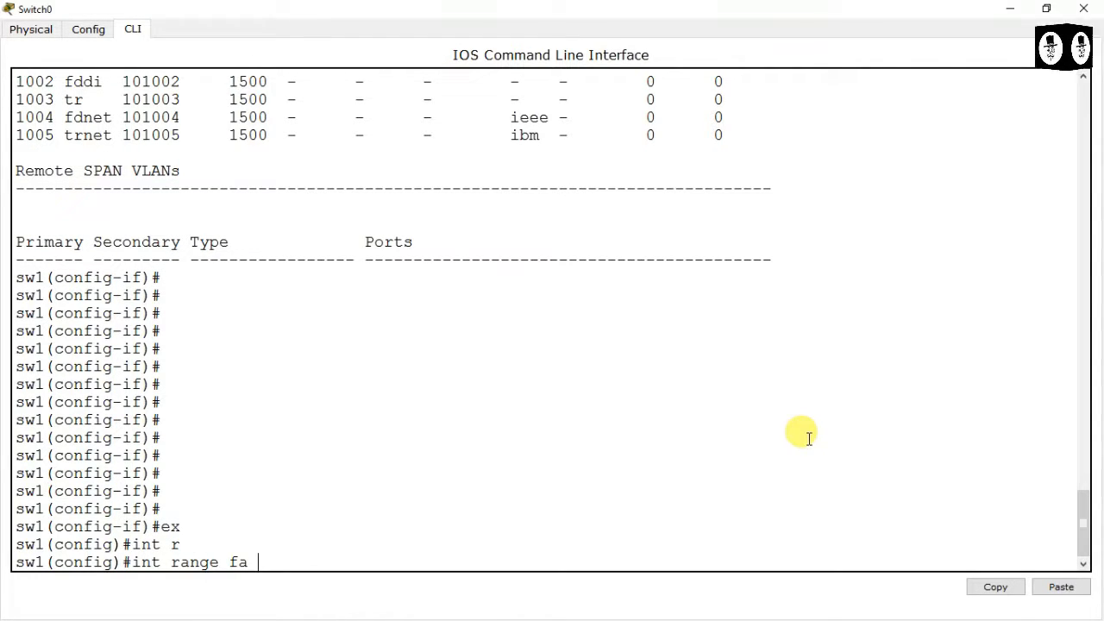
pyautogui.write(' 0/')
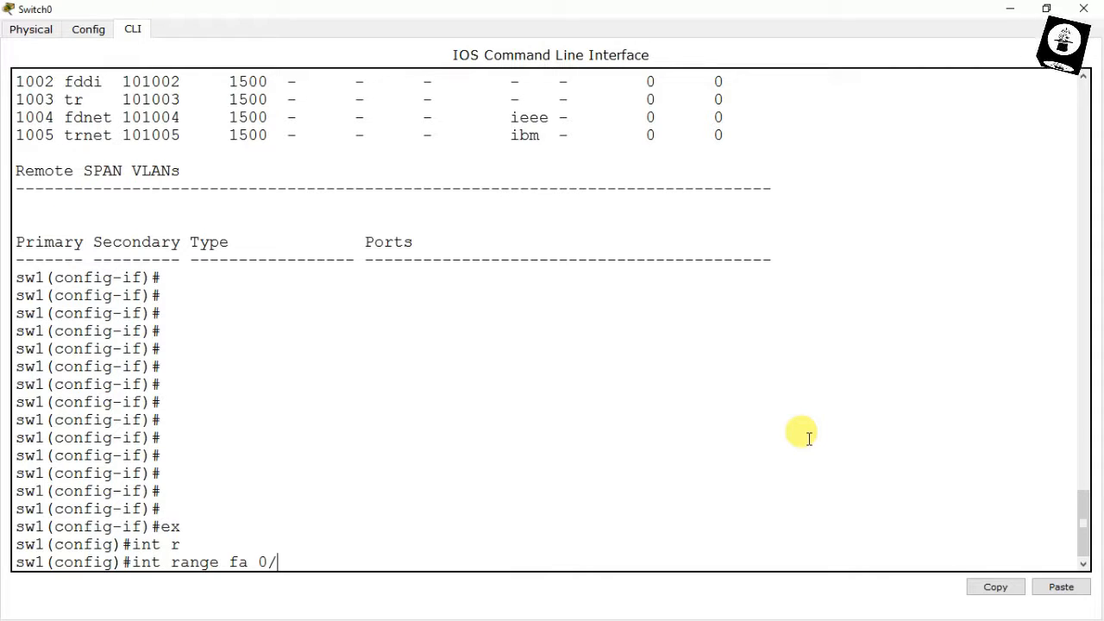
pyautogui.write('3')
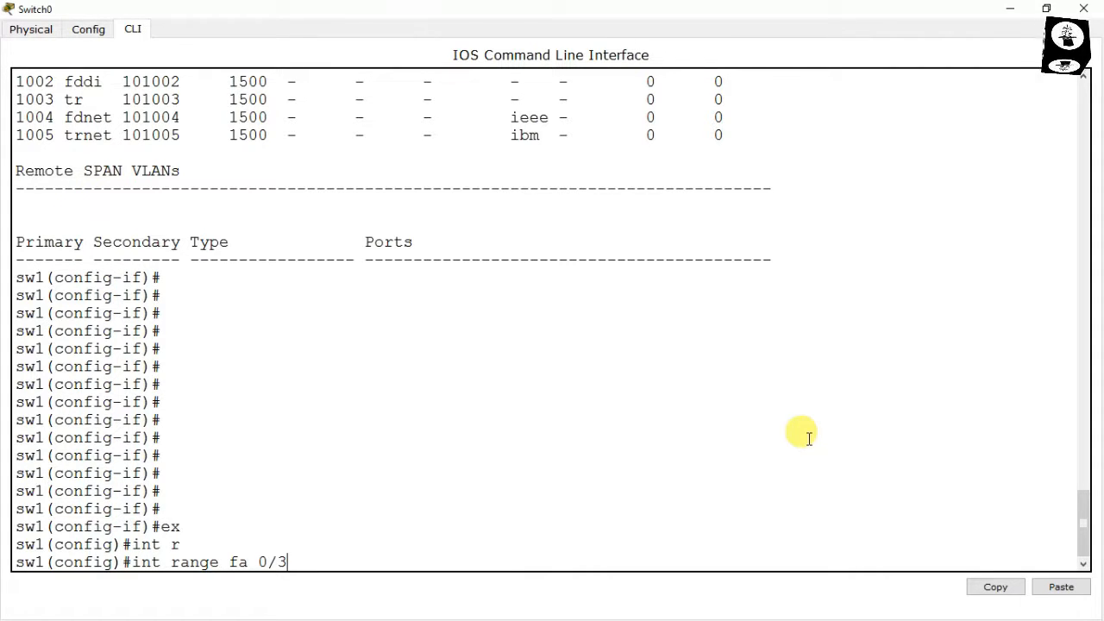
pyautogui.write('-')
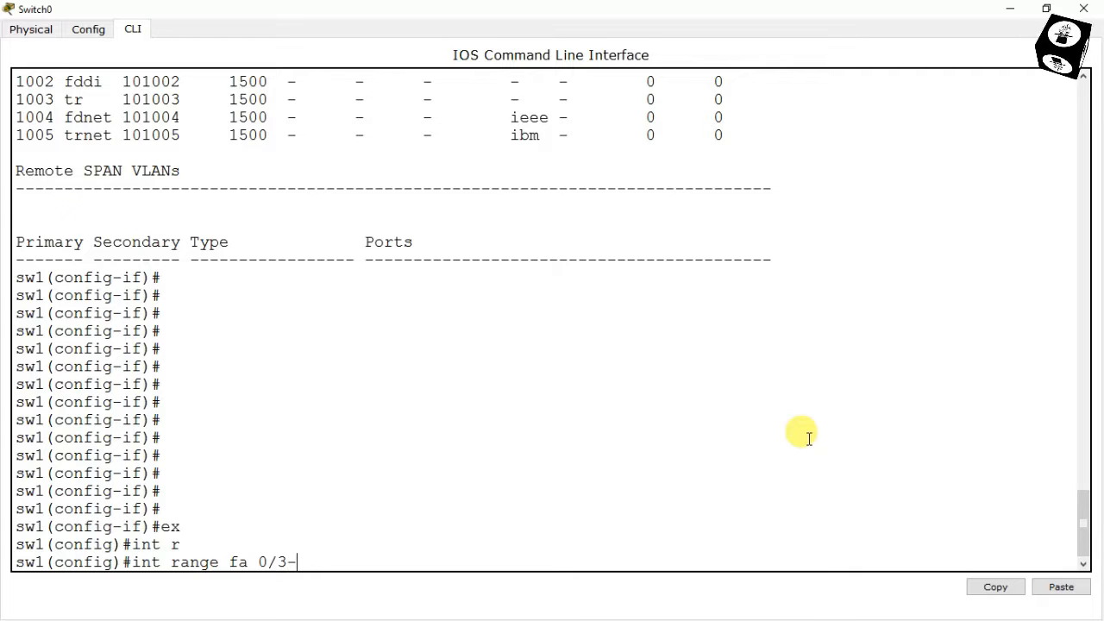
pyautogui.write('6')
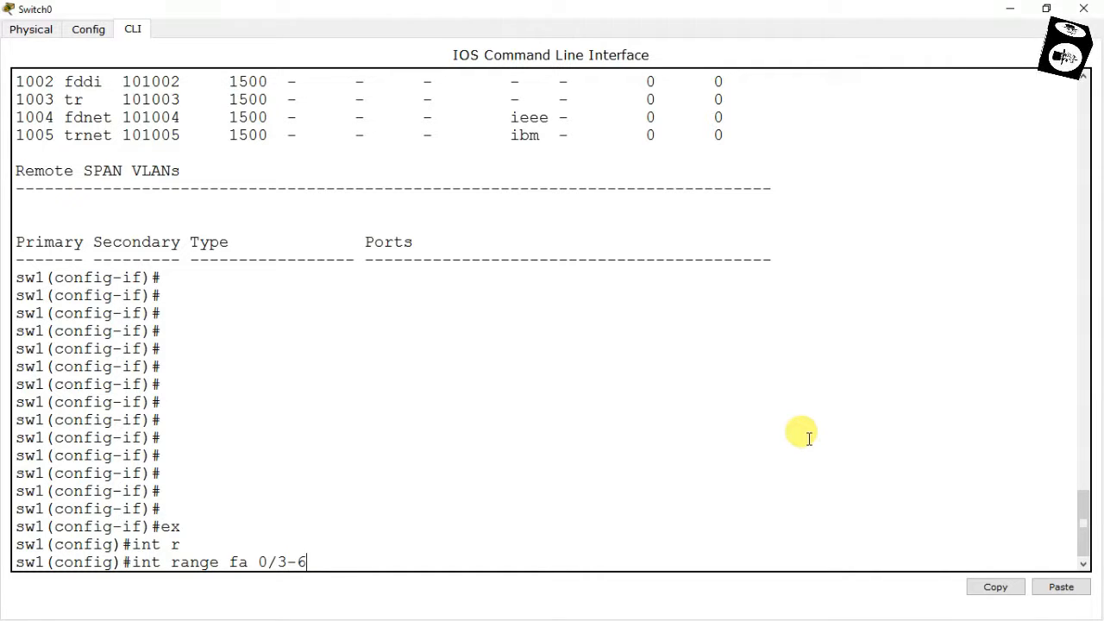
pyautogui.press('Return')
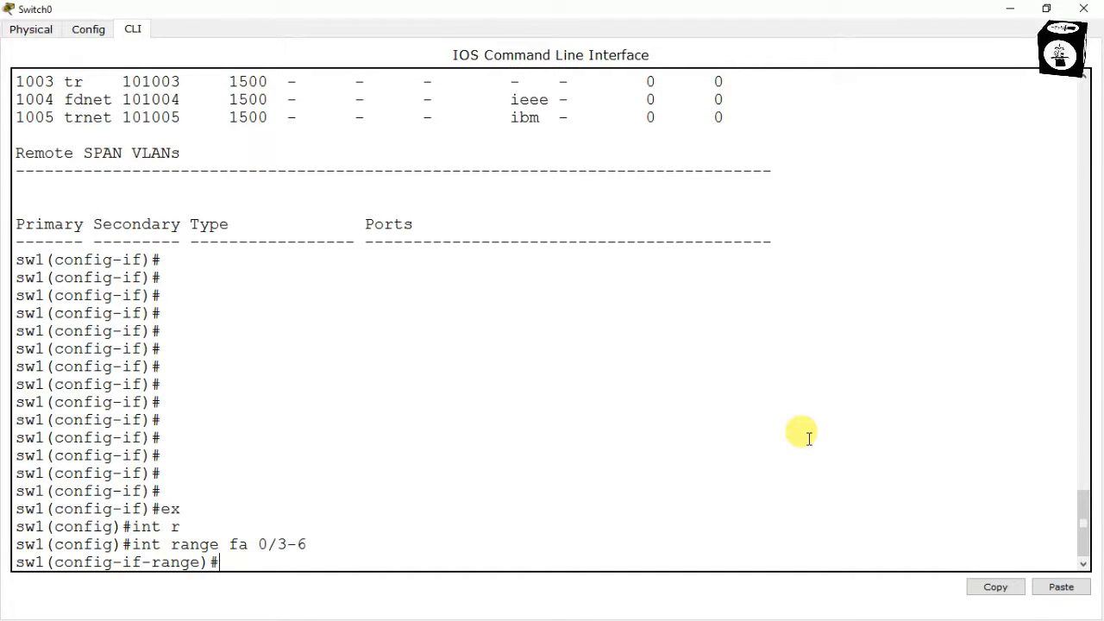
# Set the fa 0/3-6 port range to access mode with switchport mode a
pyautogui.write('sw')
pyautogui.press('Tab')
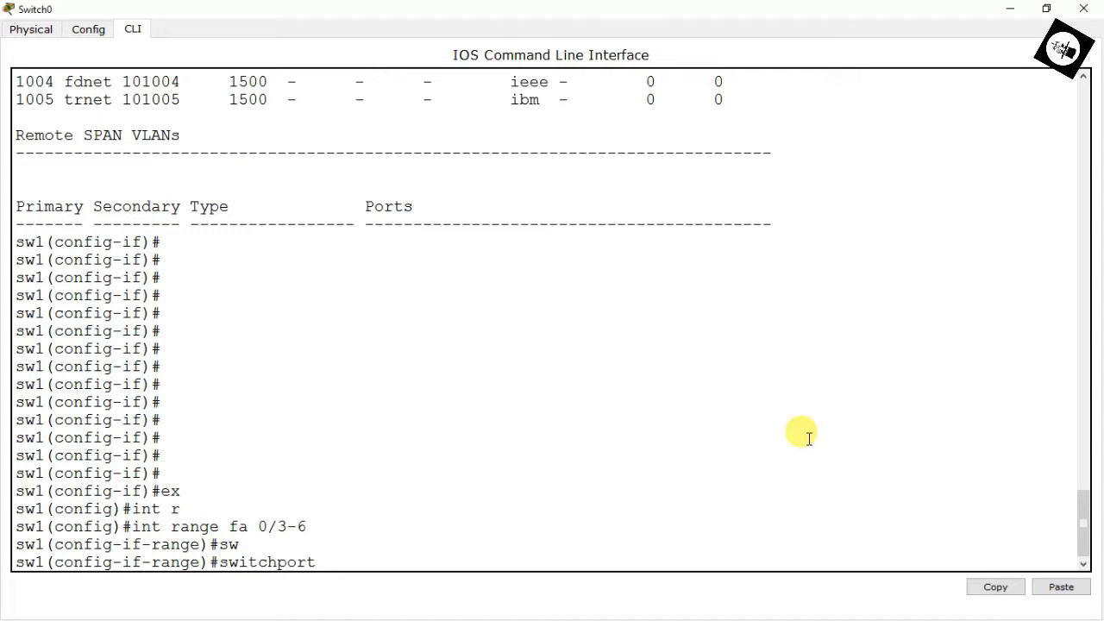
pyautogui.write('m')
pyautogui.press('Tab')
pyautogui.write('a')
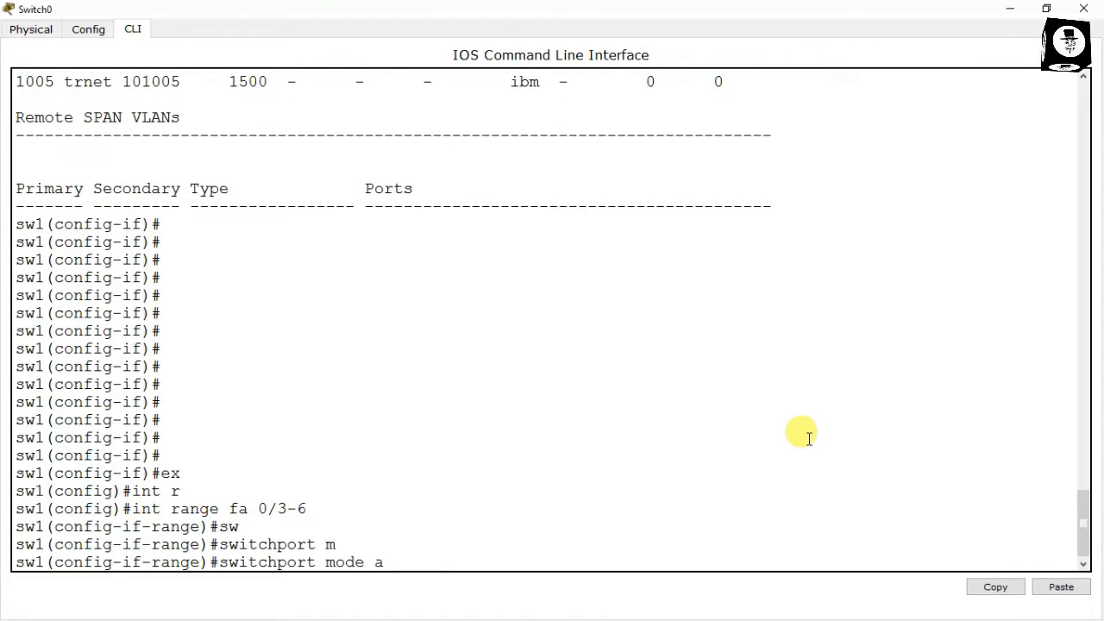
pyautogui.press('Return')
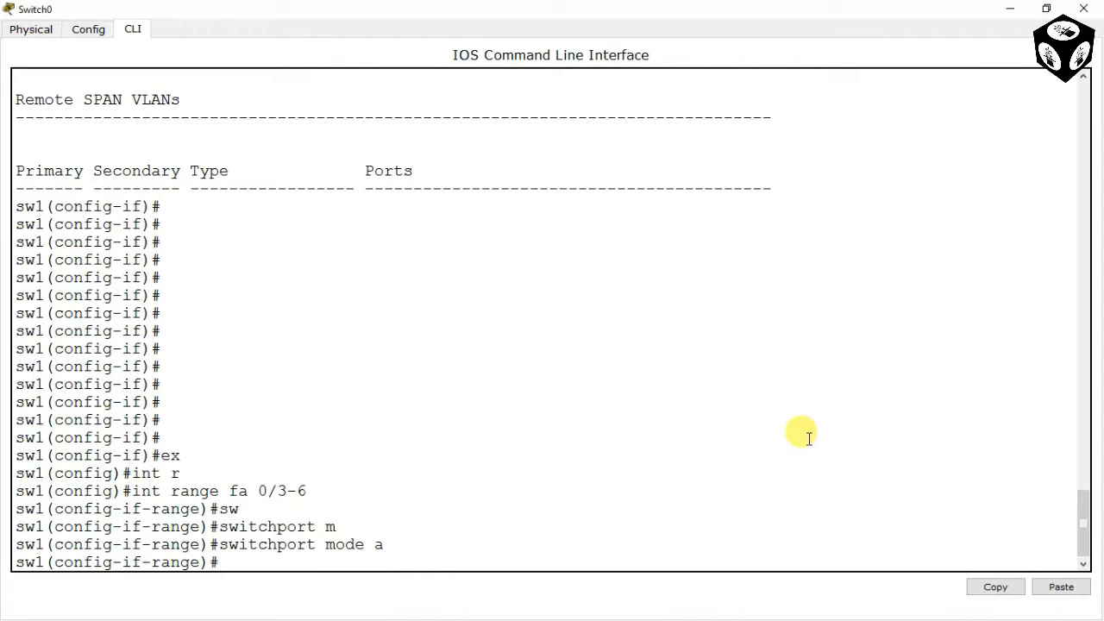
# Assign the fa 0/3-6 port range to the accounts VLAN with switchport access vlan 3
pyautogui.write('sw')
pyautogui.press('Tab')
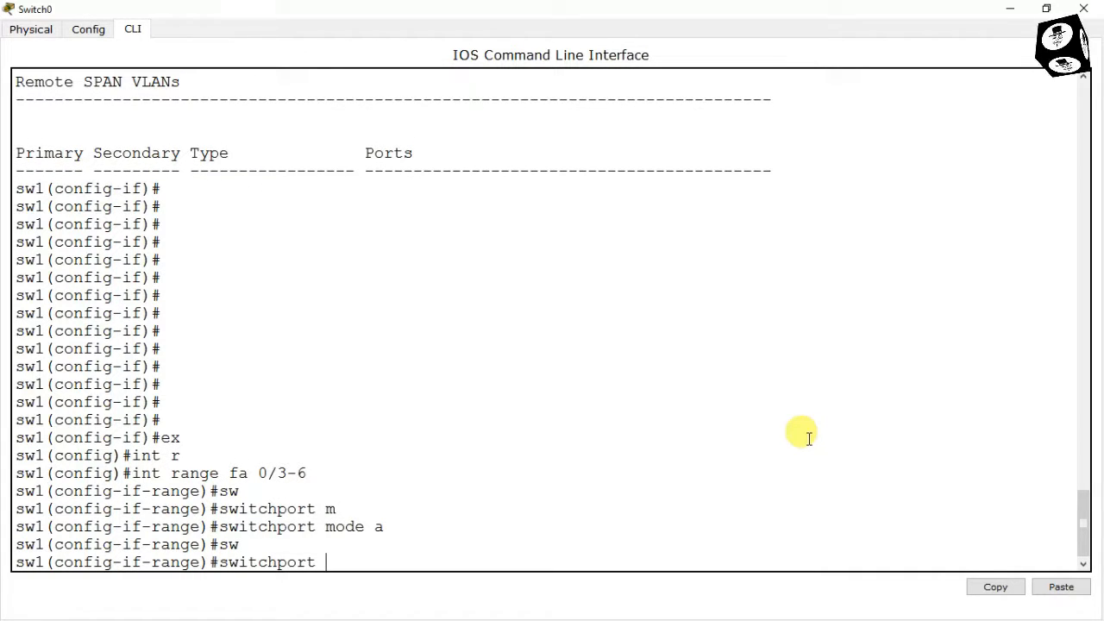
pyautogui.write('a')
pyautogui.press('Tab')
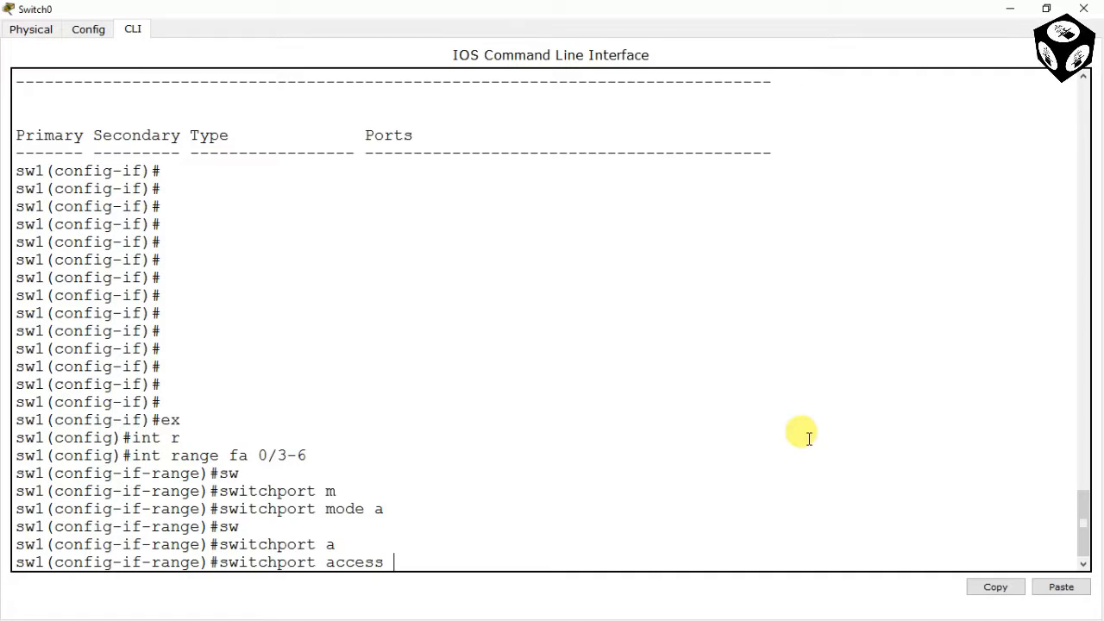
pyautogui.write('vl')
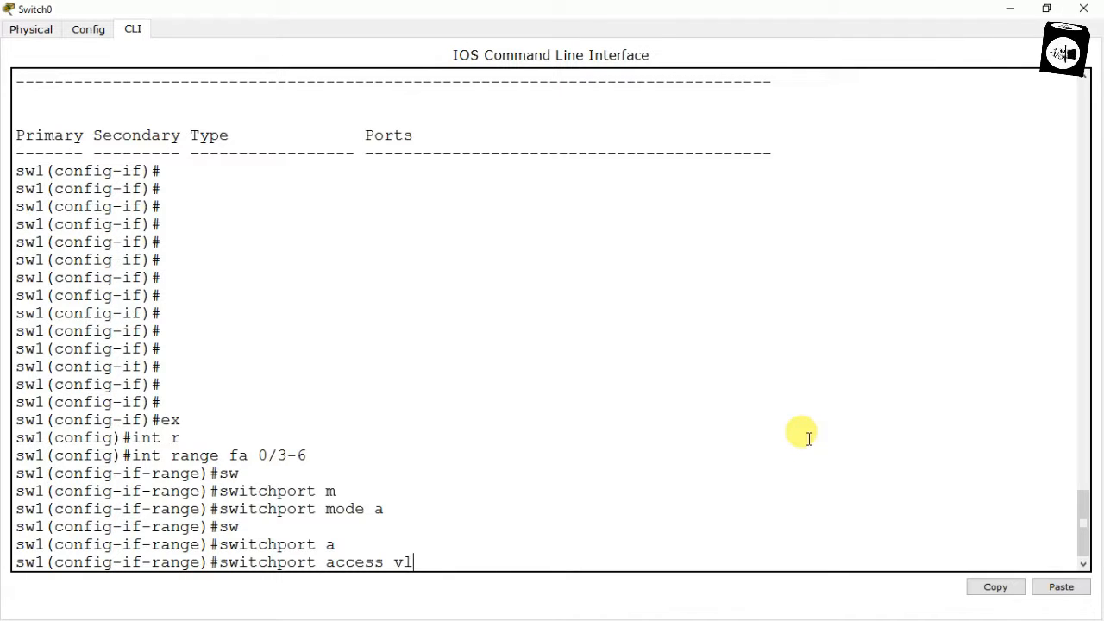
pyautogui.write('an 3')
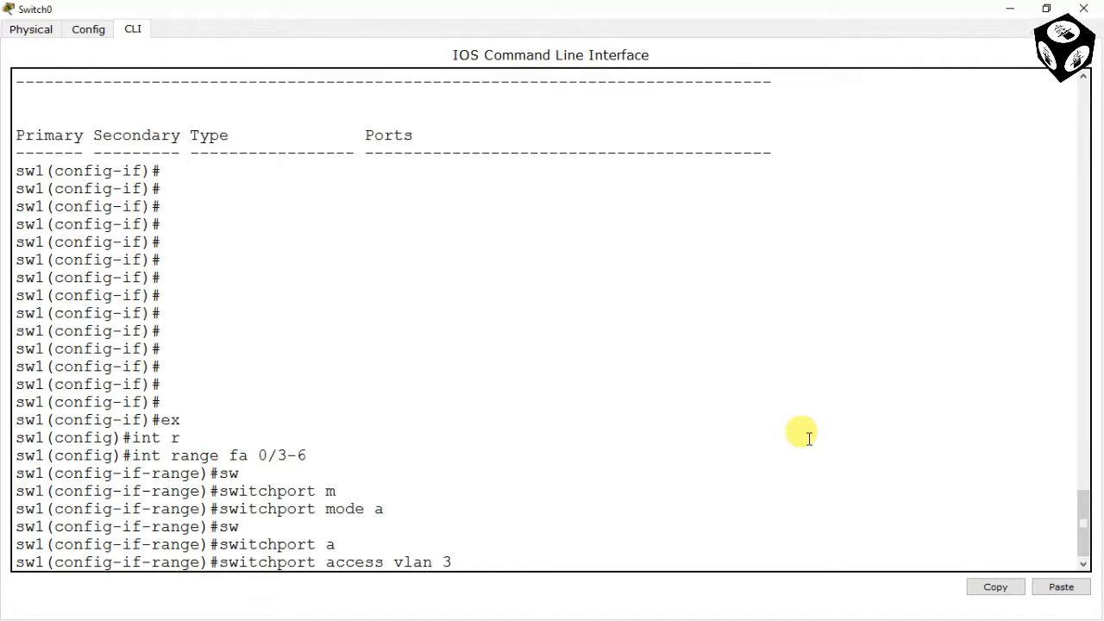
pyautogui.press('Return')
pyautogui.press('Return')
# List the VLANs with do sh vlan and highlight the ports of the accounts and sales rows to check their assignments
pyautogui.write('do')
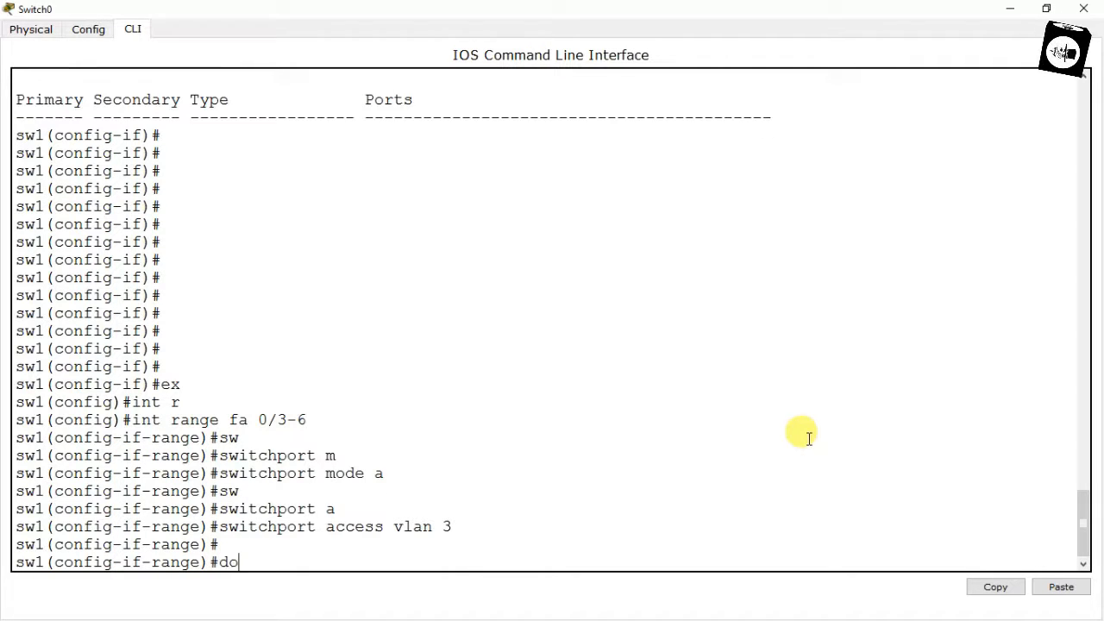
pyautogui.write(' sh ')
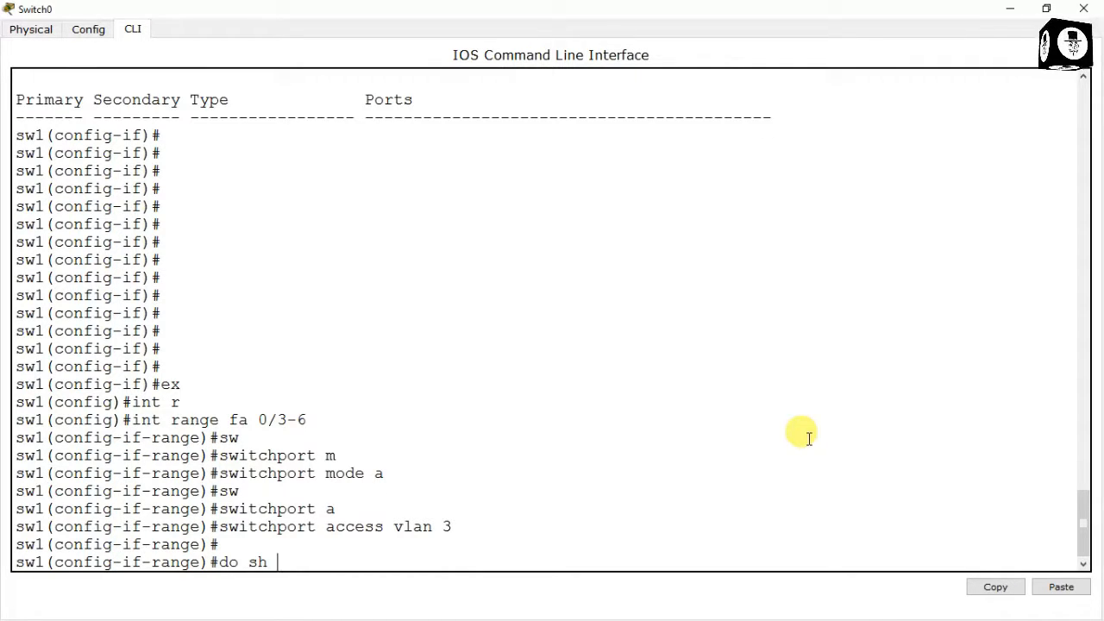
pyautogui.write('vlan')
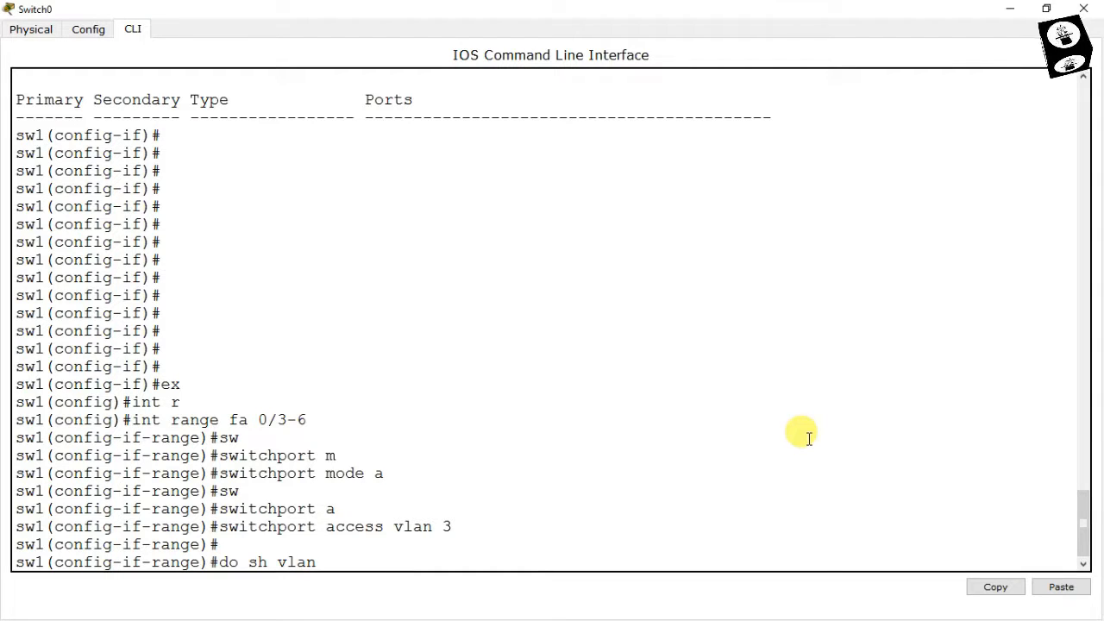
pyautogui.press('Return')
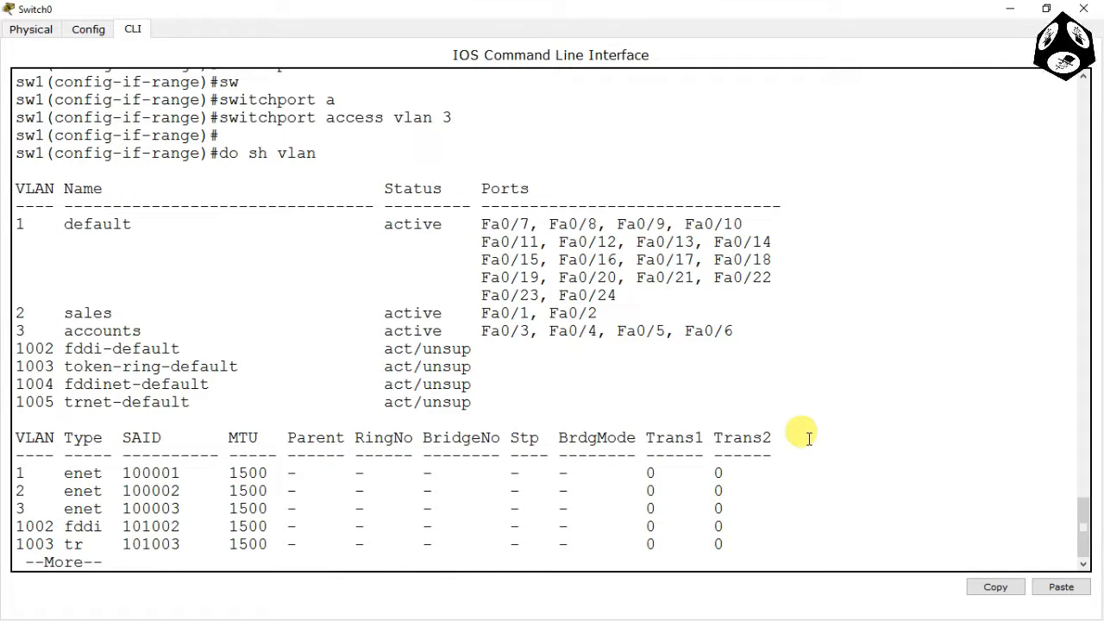
pyautogui.moveTo(734, 331); pyautogui.dragTo(610, 312)
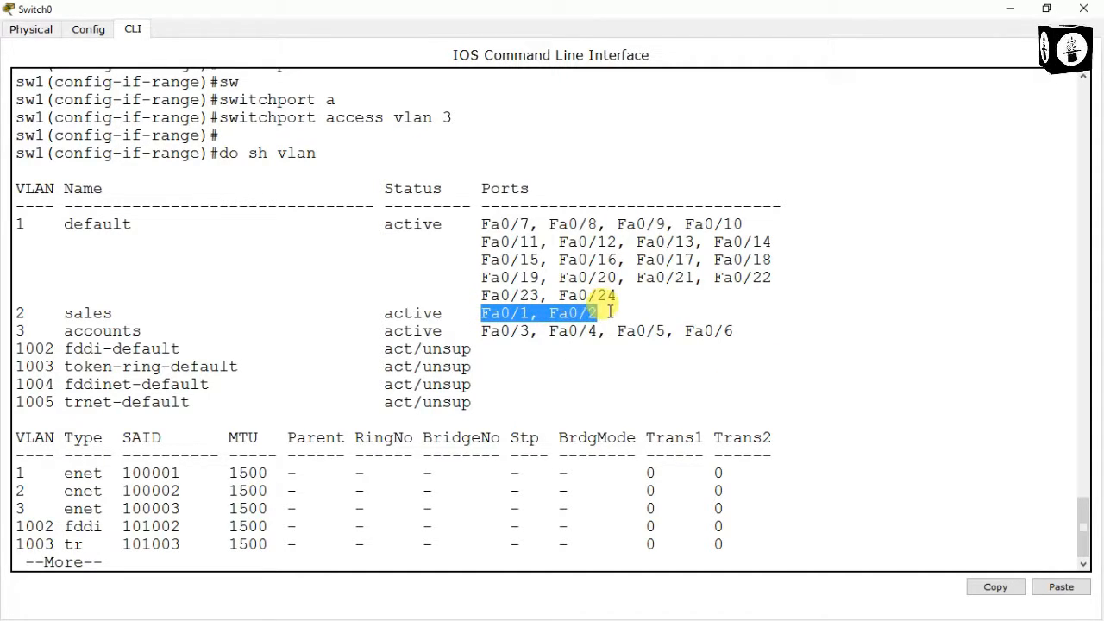
pyautogui.click(610, 313)
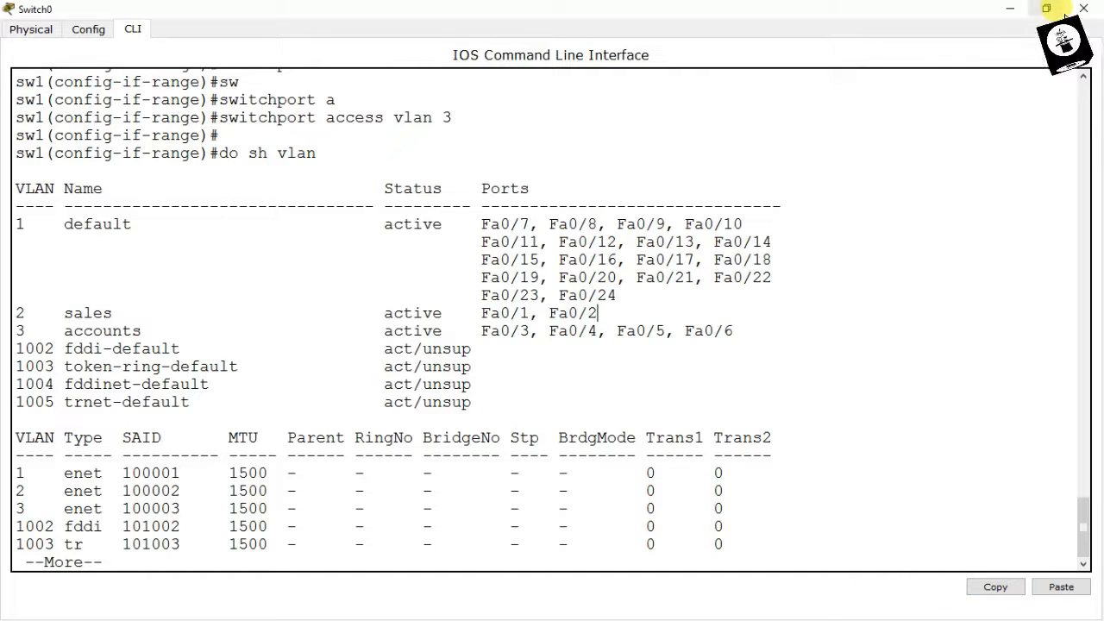
# Page through the remaining VLAN listing to return to the interface range configuration prompt
pyautogui.press('Return')
pyautogui.press('Return')
pyautogui.press('Return')
pyautogui.press('Return')
pyautogui.press('Return')
pyautogui.press('Return')
pyautogui.press('Return')
pyautogui.press('Return')
pyautogui.press('Return')
pyautogui.press('Return')
pyautogui.press('Return')
pyautogui.press('Return')
pyautogui.press('Return')
pyautogui.press('Return')
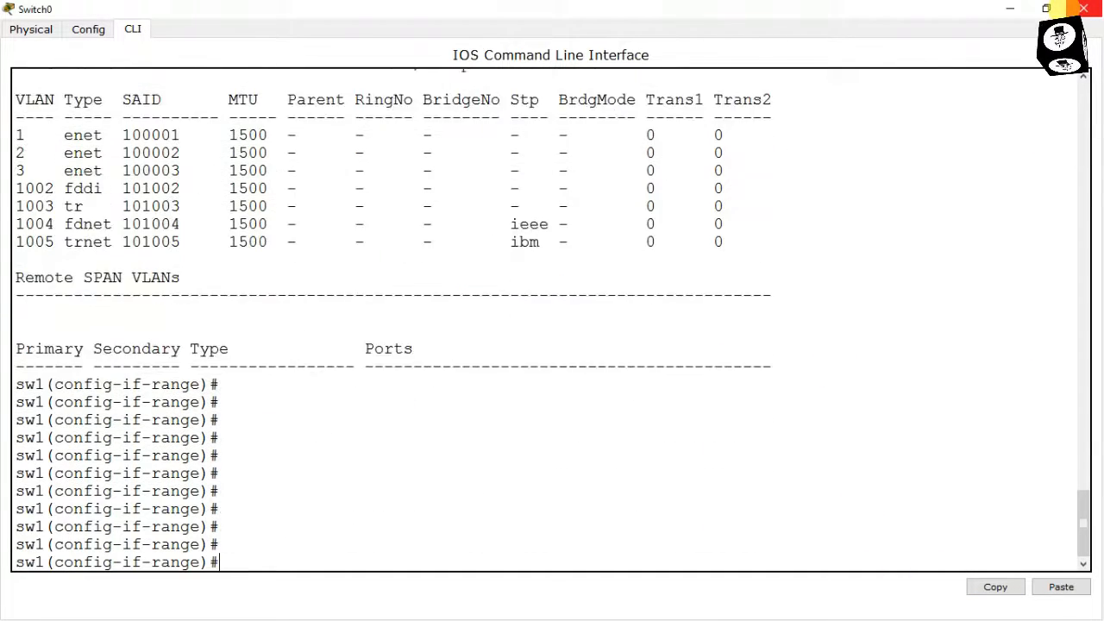
# Leave all configuration levels with repeated ex commands, end the console session and close Switch0's window
pyautogui.write('ex')
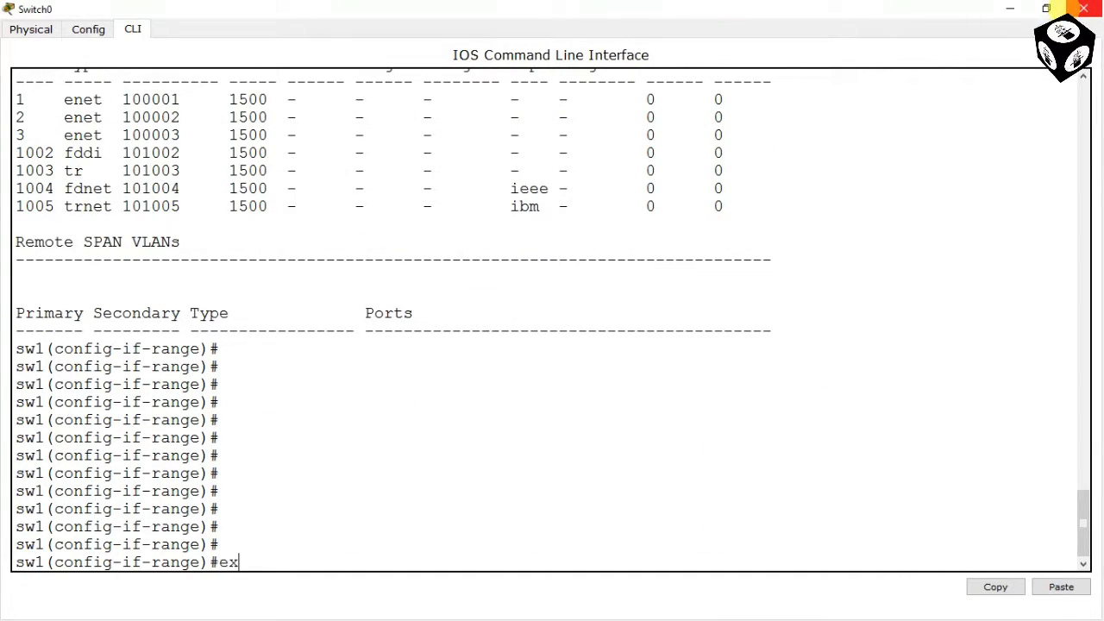
pyautogui.press('Return')
pyautogui.write('ex')
pyautogui.press('Return')
pyautogui.write('ex')
pyautogui.press('Return')
pyautogui.press('Return')
pyautogui.press('Return')
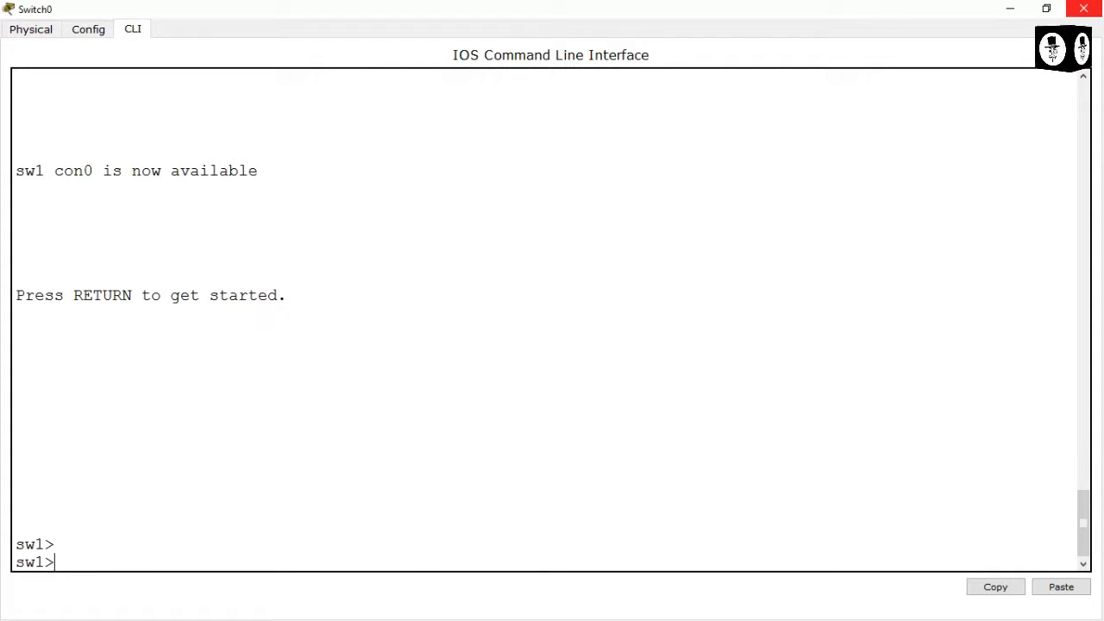
pyautogui.click(1084, 8)
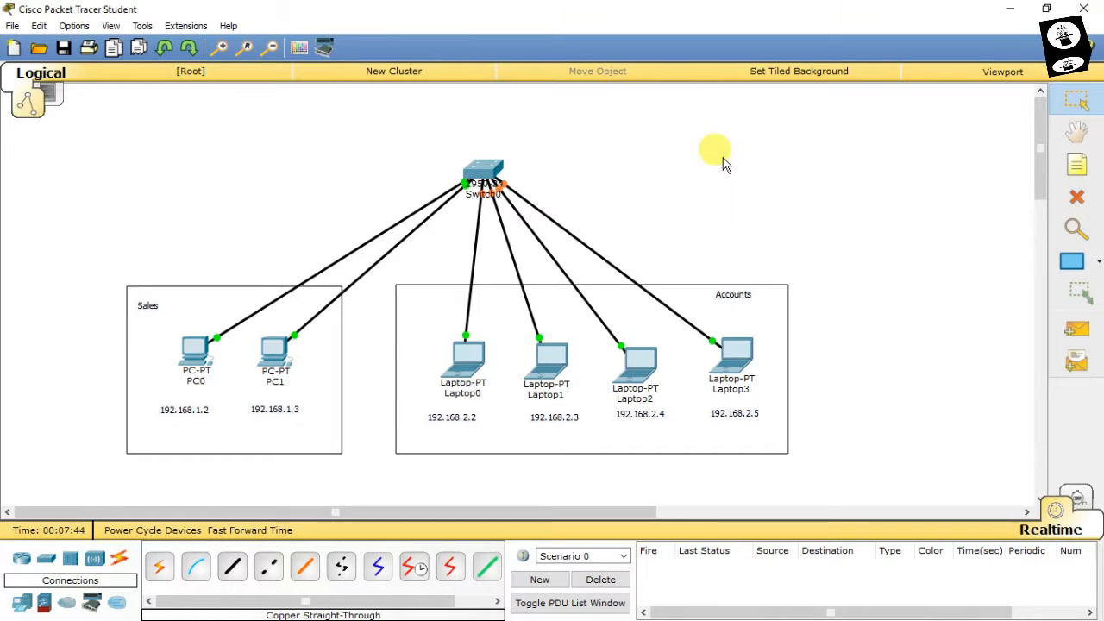